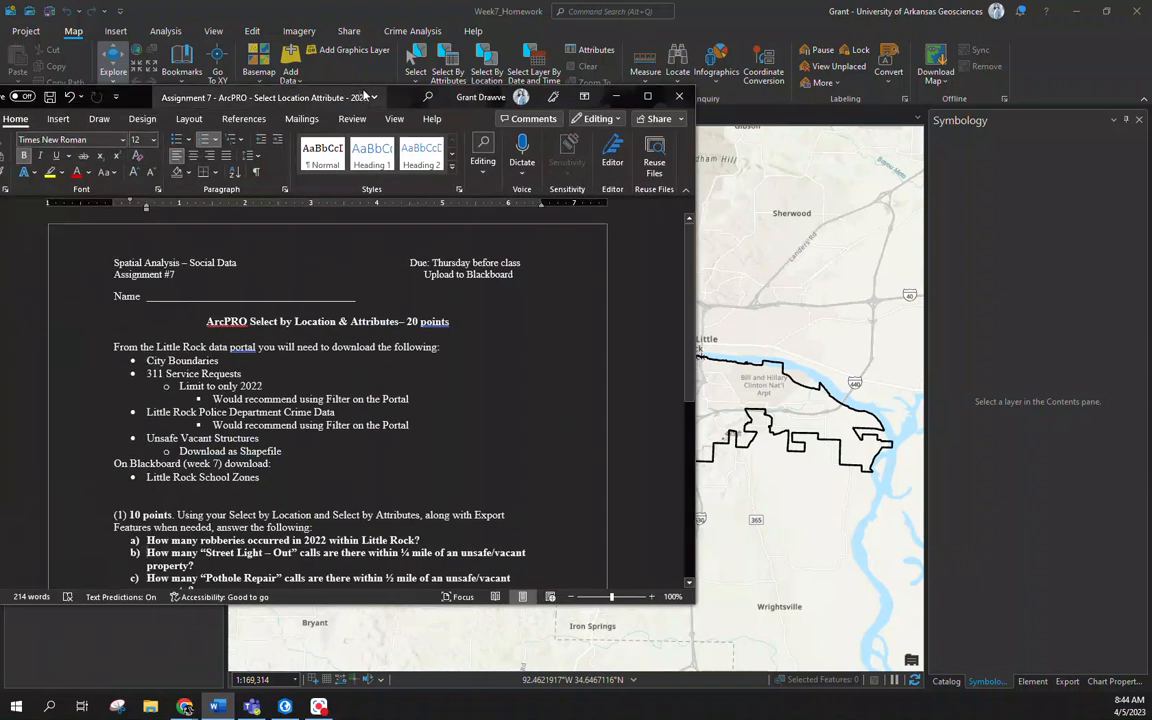
Review the assignment's required Little Rock downloads and the select-by-location and attribute questions
{"action": "left_click", "coordinate": [650, 90]}
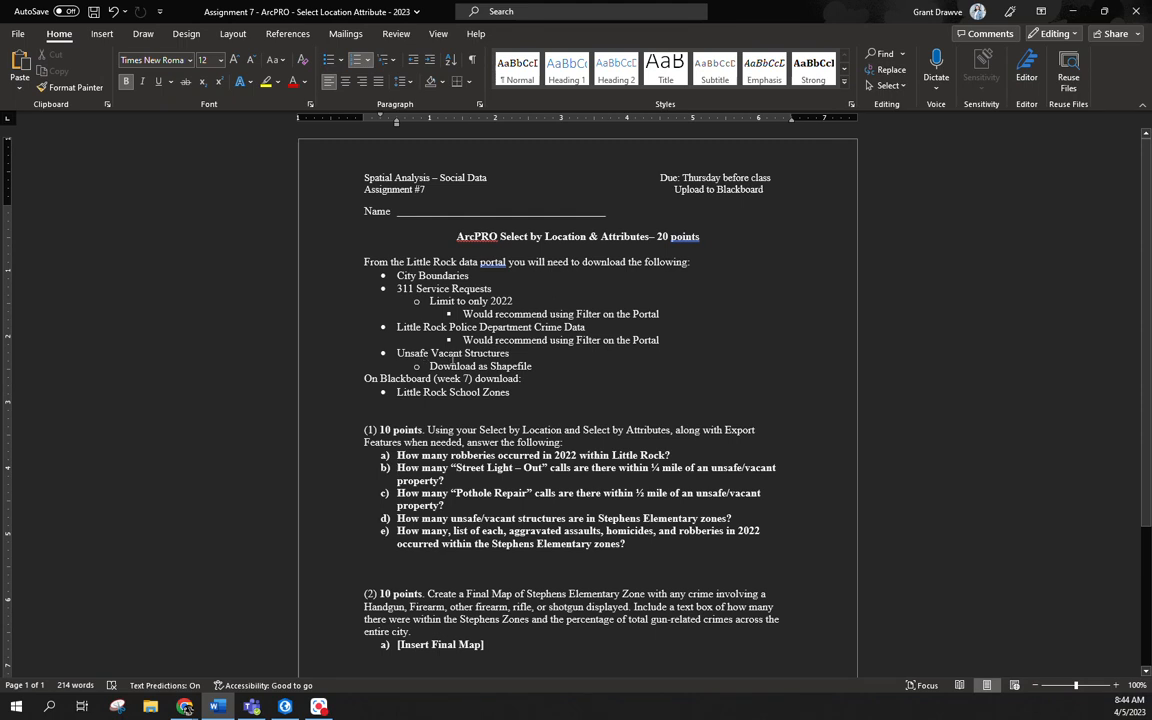
{"action": "double_click", "coordinate": [412, 392]}
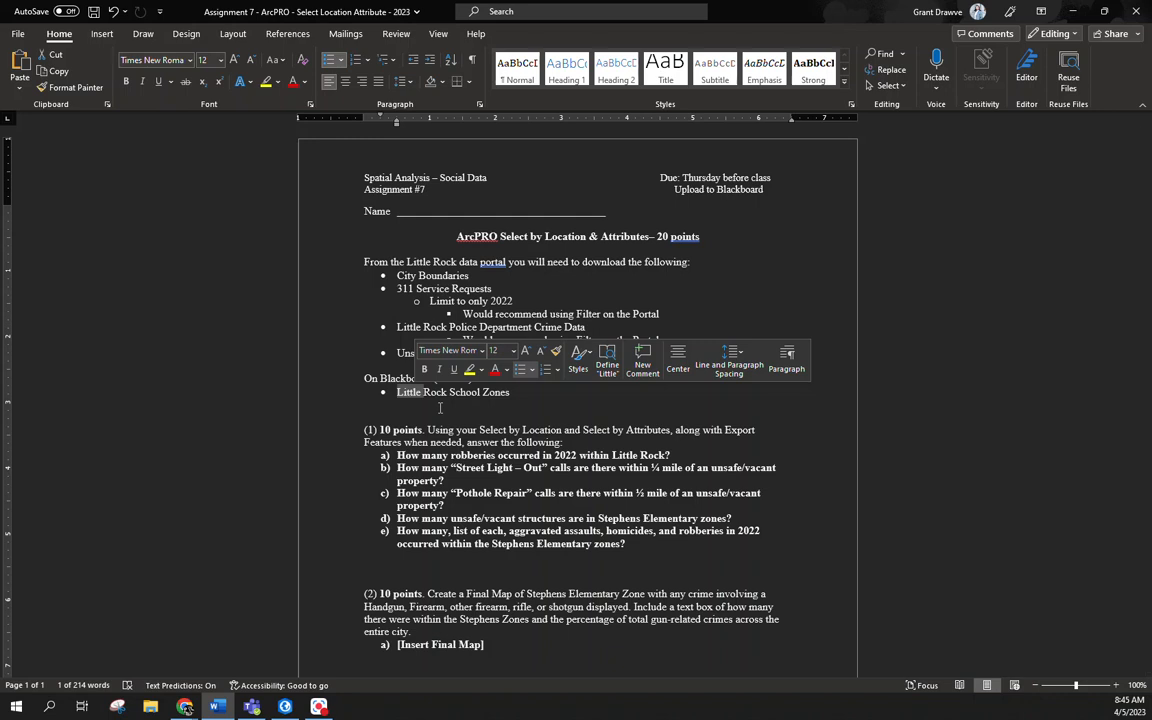
{"action": "left_click", "coordinate": [439, 407]}
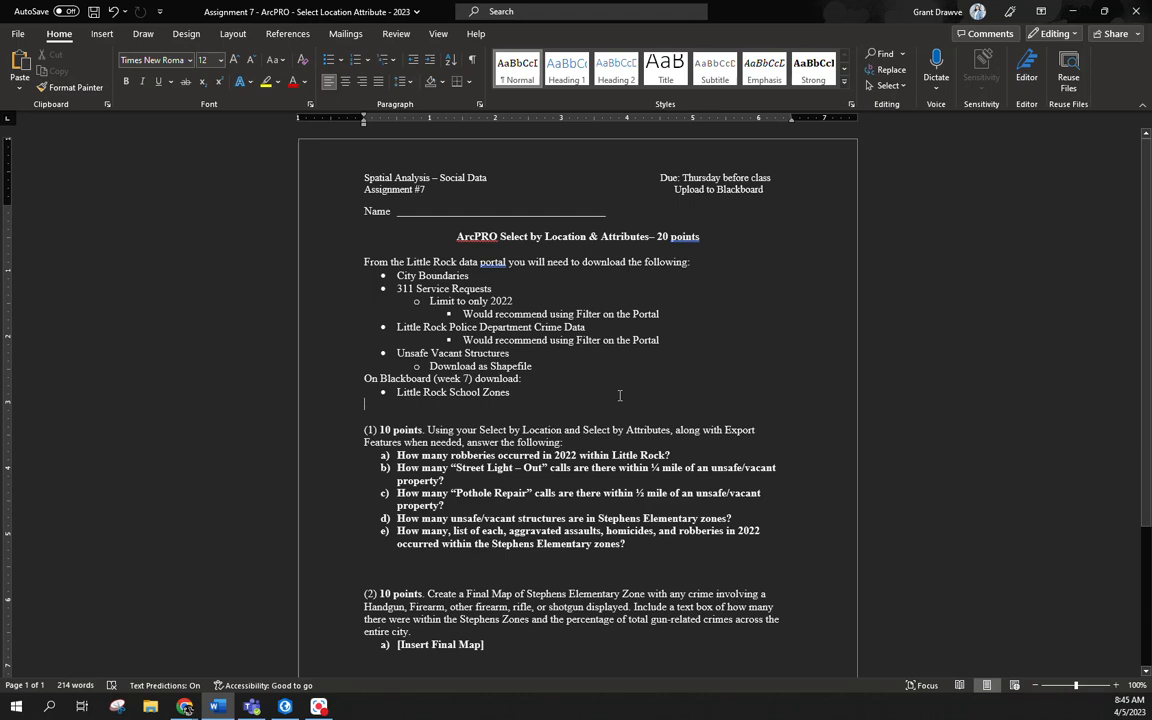
{"action": "scroll", "coordinate": [619, 395], "scroll_direction": "down", "scroll_amount": 1}
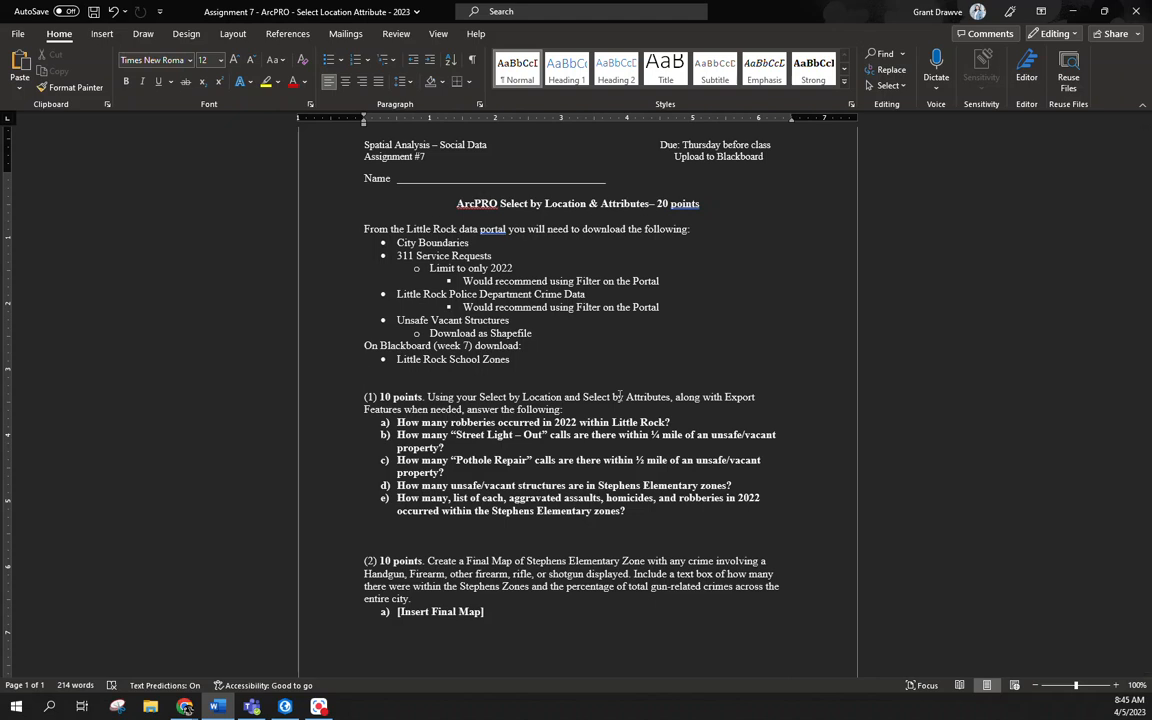
{"action": "scroll", "coordinate": [619, 396], "scroll_direction": "down", "scroll_amount": 2}
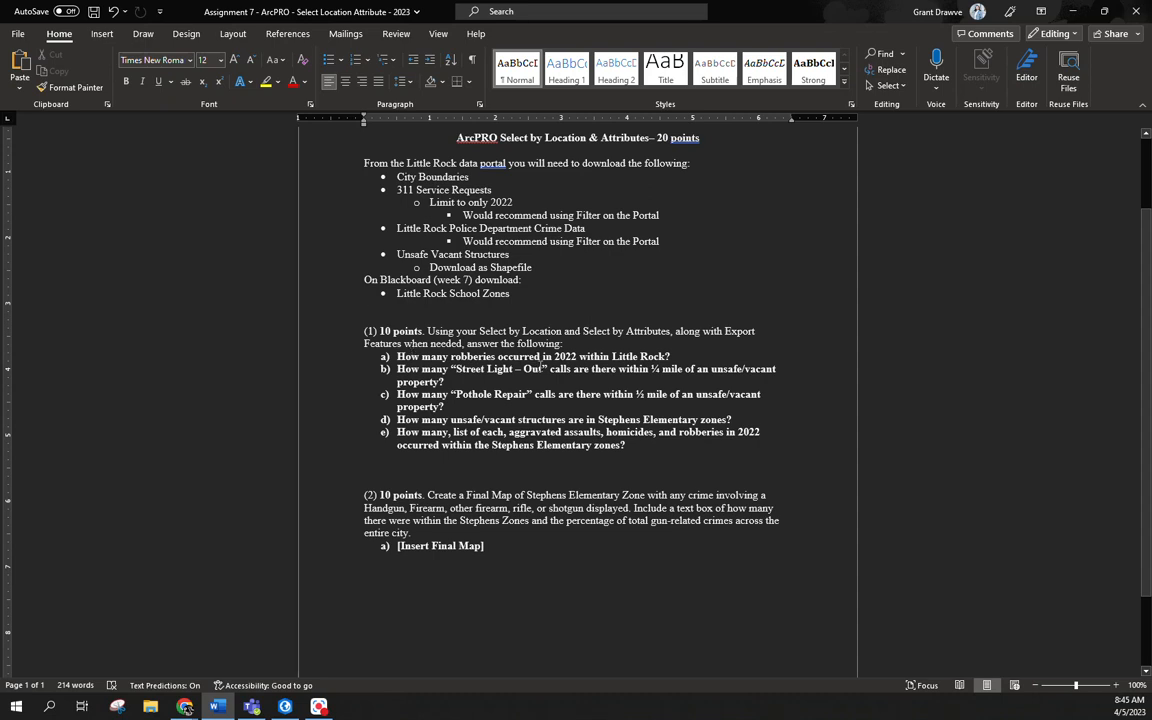
Switch to ArcGIS Pro and examine the location and coordinate fields of the Crime_CY2022.csv table
{"action": "mouse_move", "coordinate": [744, 6]}
{"action": "left_mouse_down"}
{"action": "mouse_move", "coordinate": [704, 69]}
{"action": "mouse_move", "coordinate": [760, 7]}
{"action": "left_mouse_up"}
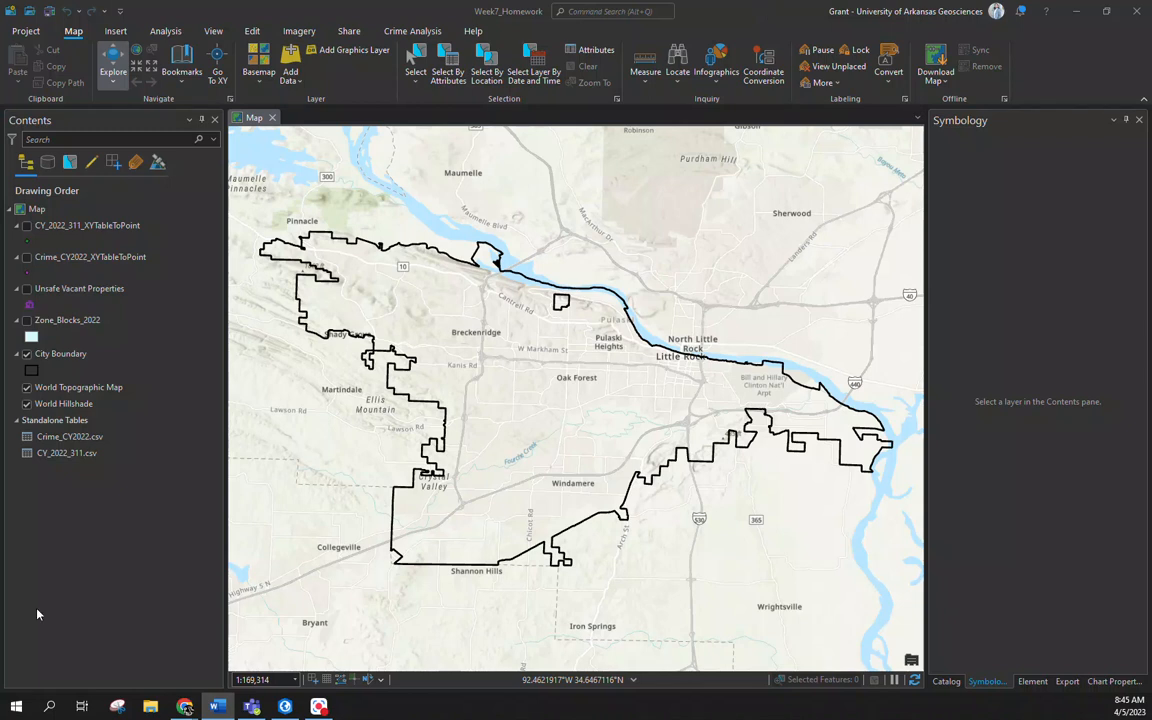
{"action": "left_click", "coordinate": [85, 437]}
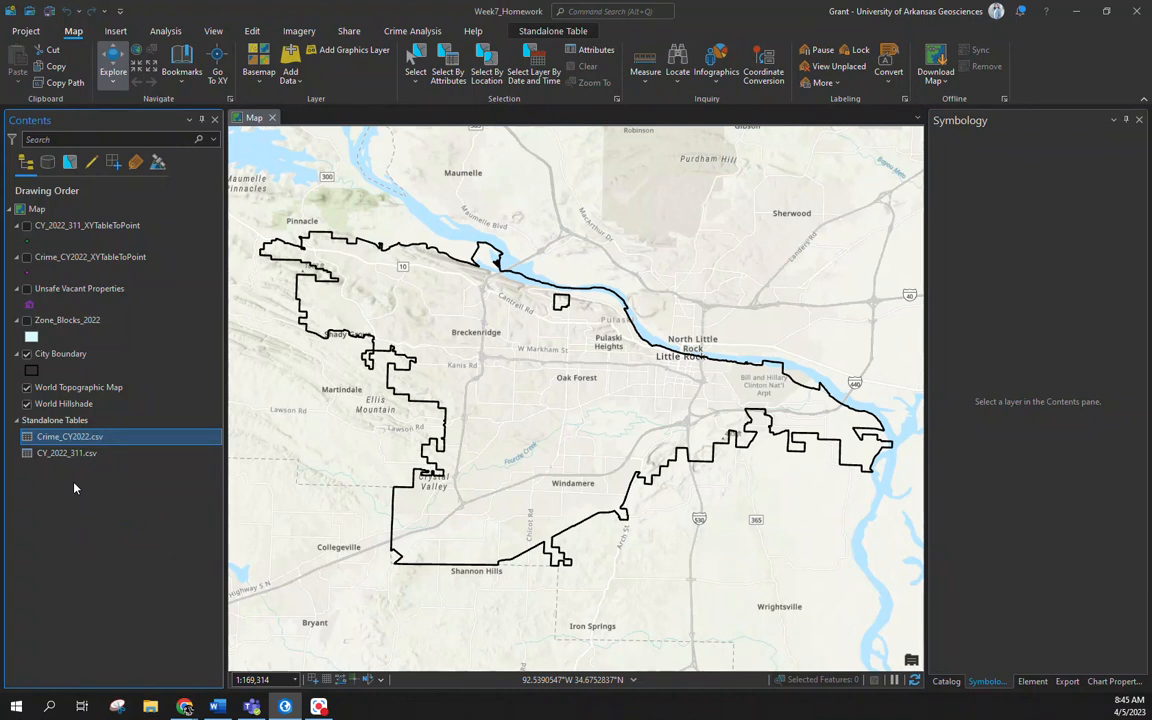
{"action": "right_click", "coordinate": [72, 437]}
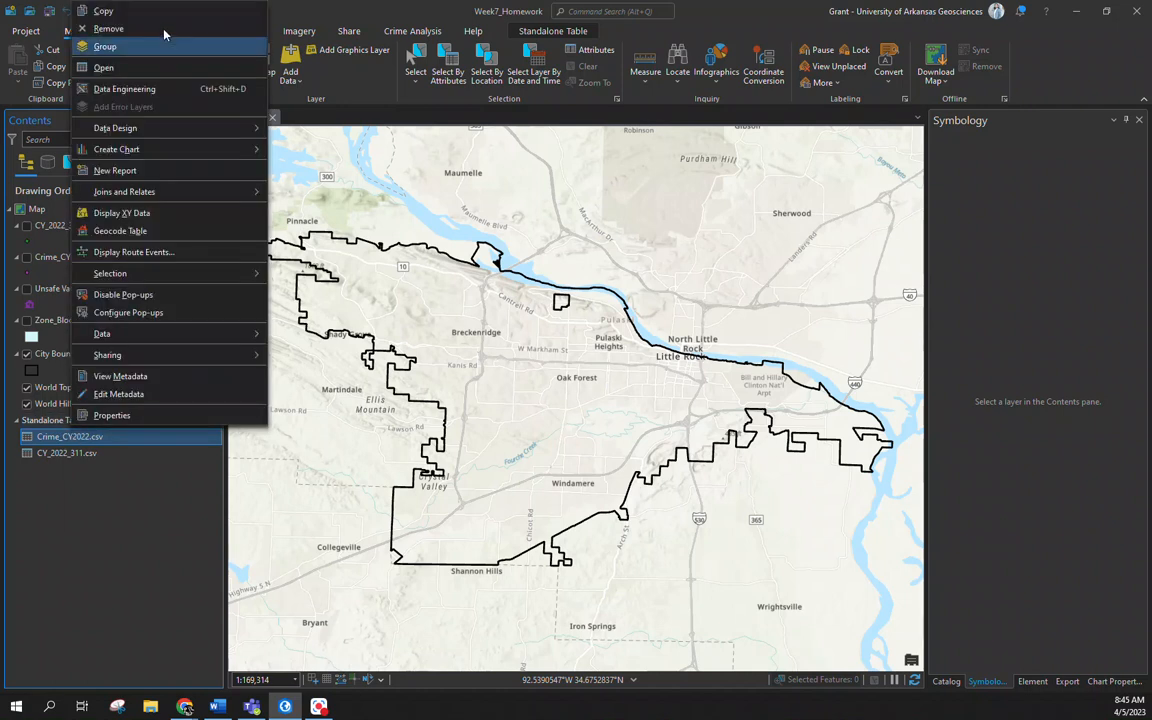
{"action": "left_click", "coordinate": [140, 67]}
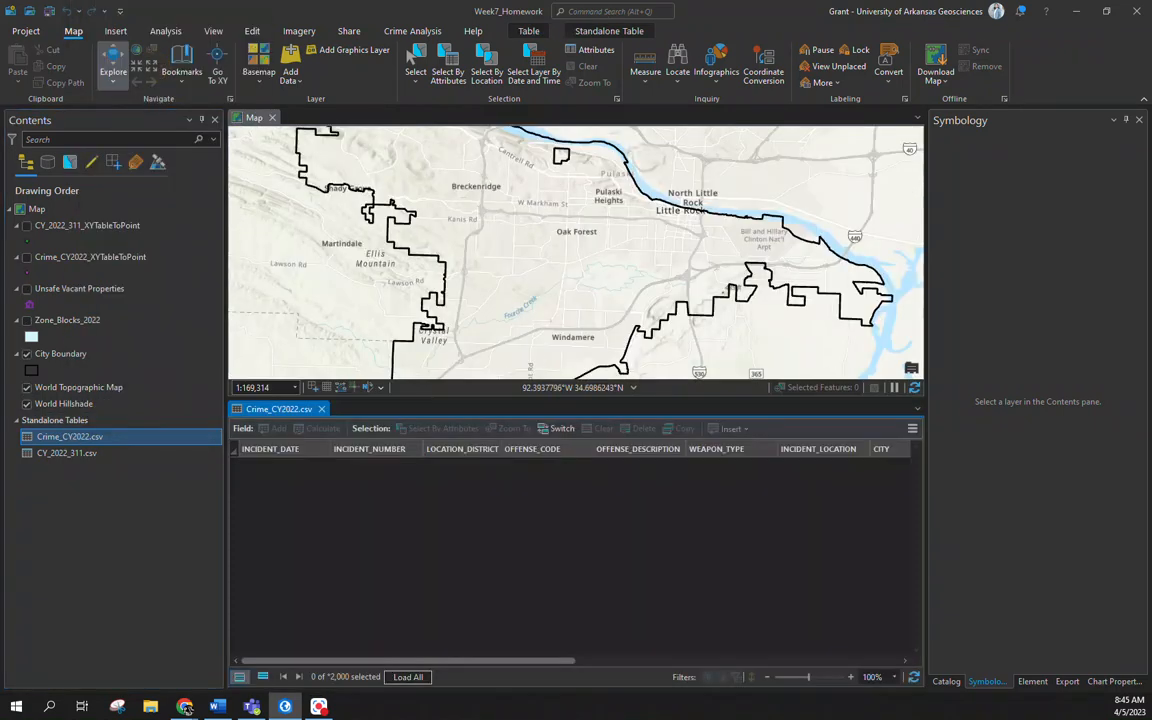
{"action": "left_click_drag", "start_coordinate": [497, 661], "coordinate": [915, 663]}
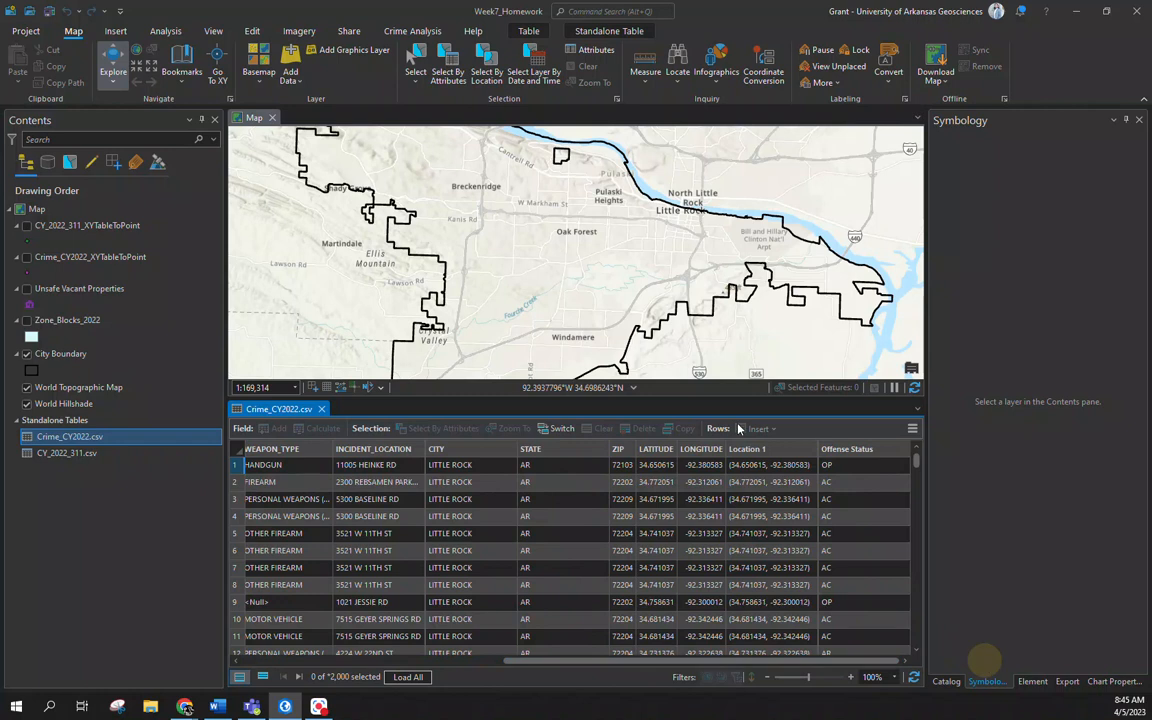
{"action": "right_click", "coordinate": [70, 436]}
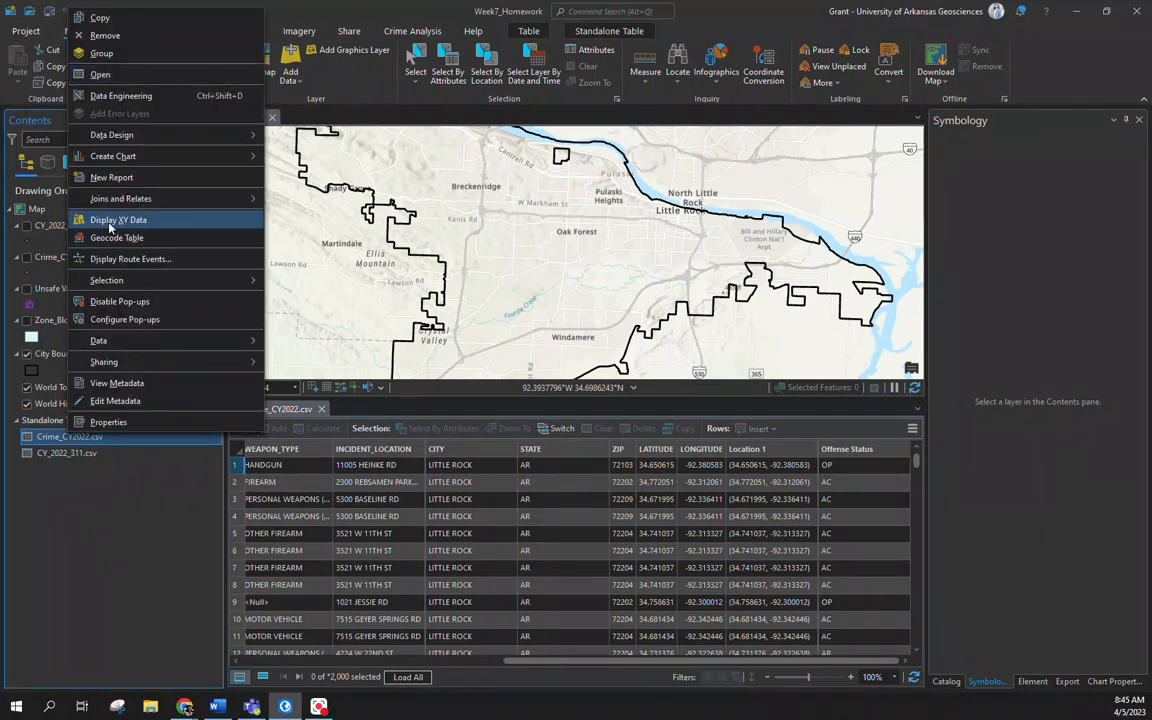
{"action": "left_click", "coordinate": [104, 590]}
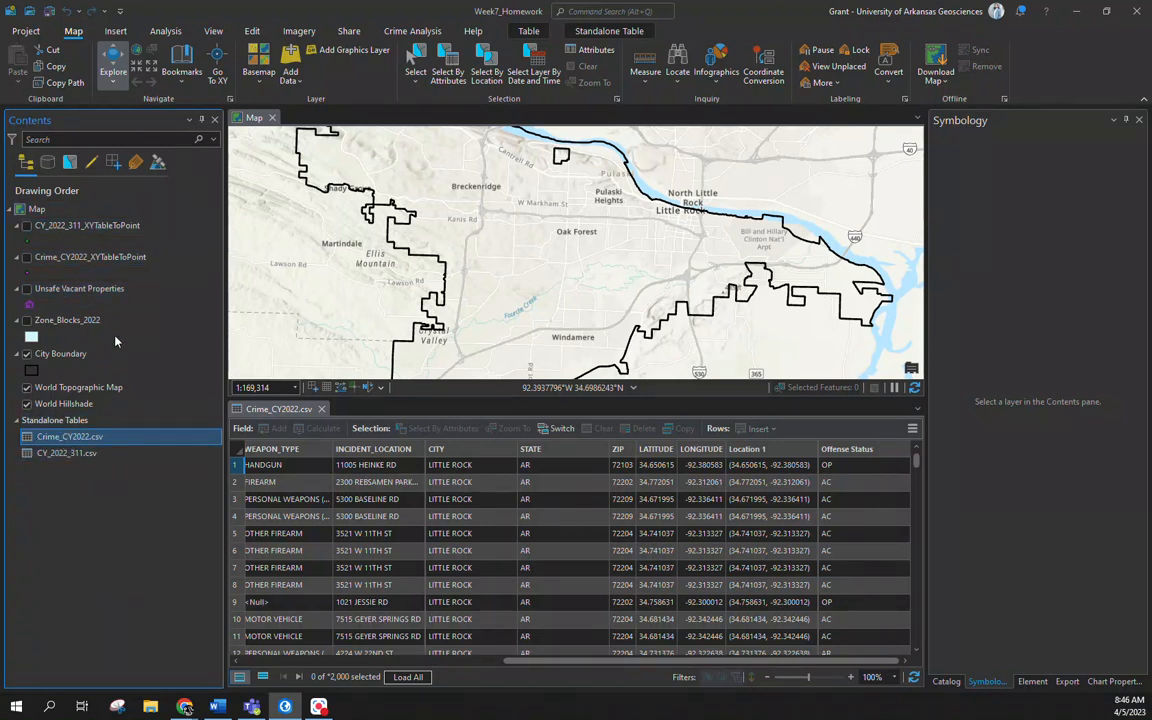
{"action": "left_click", "coordinate": [321, 410]}
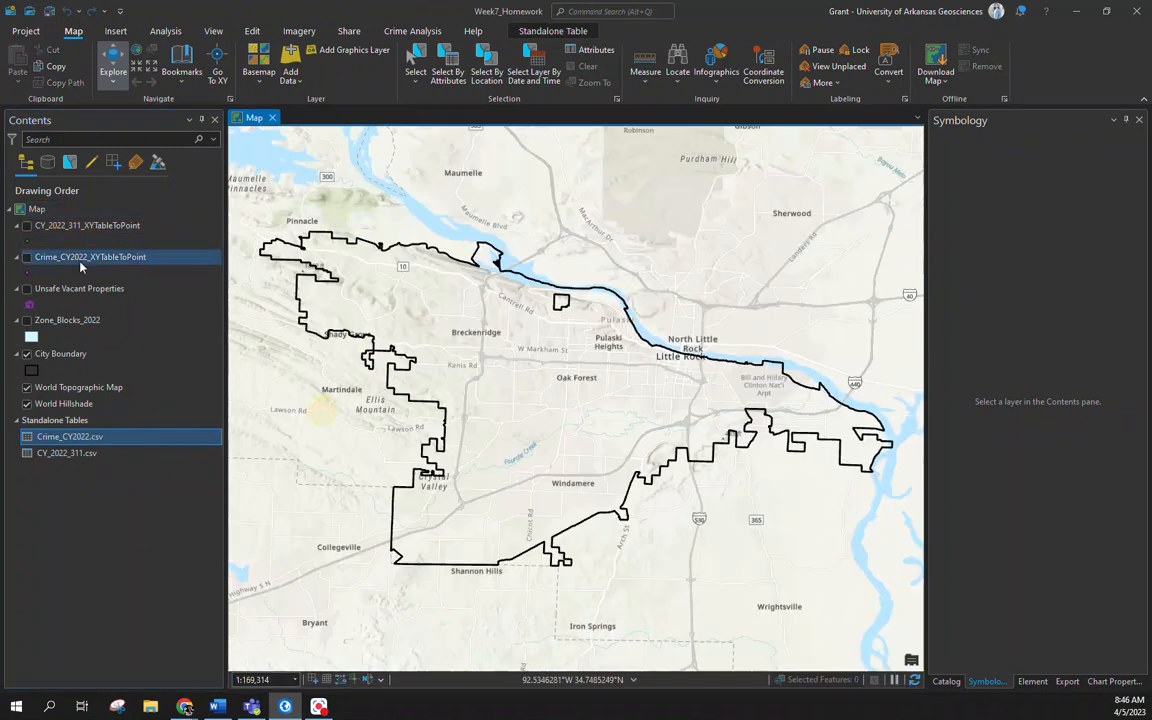
Show the Crime_CY2022_XYTableToPoint layer on the map and open its attribute table
{"action": "left_click", "coordinate": [27, 257]}
{"action": "left_click_drag", "start_coordinate": [307, 461], "coordinate": [319, 441]}
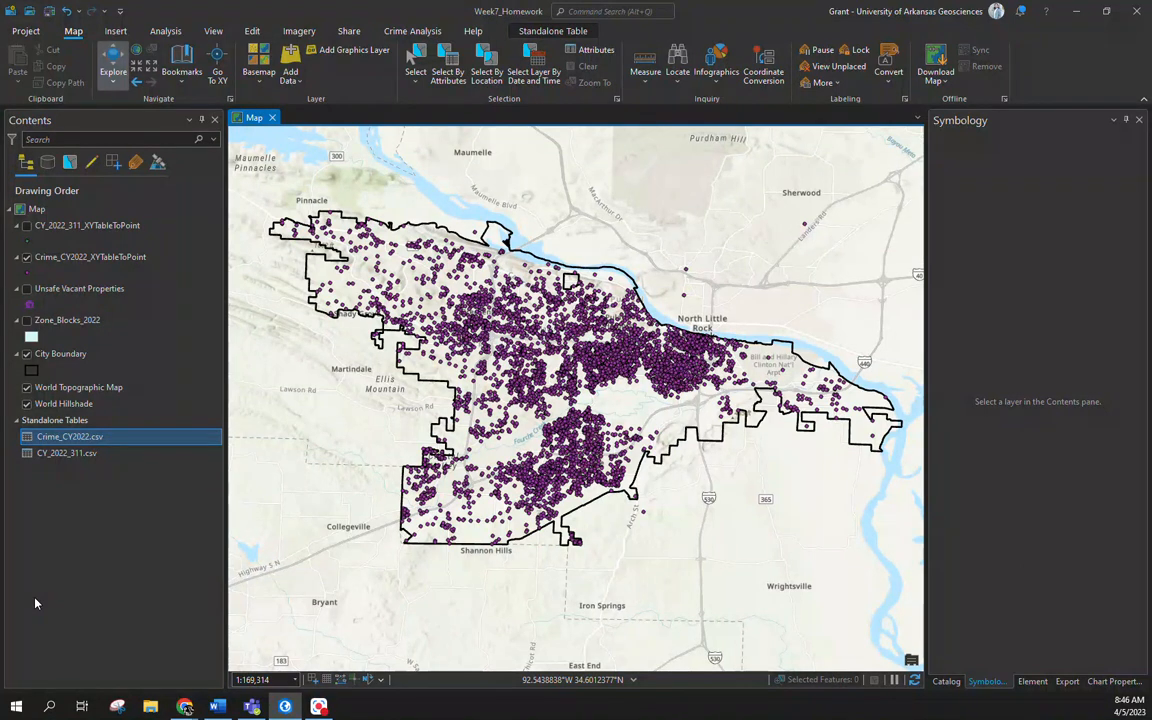
{"action": "left_click", "coordinate": [122, 260]}
{"action": "right_click", "coordinate": [122, 260]}
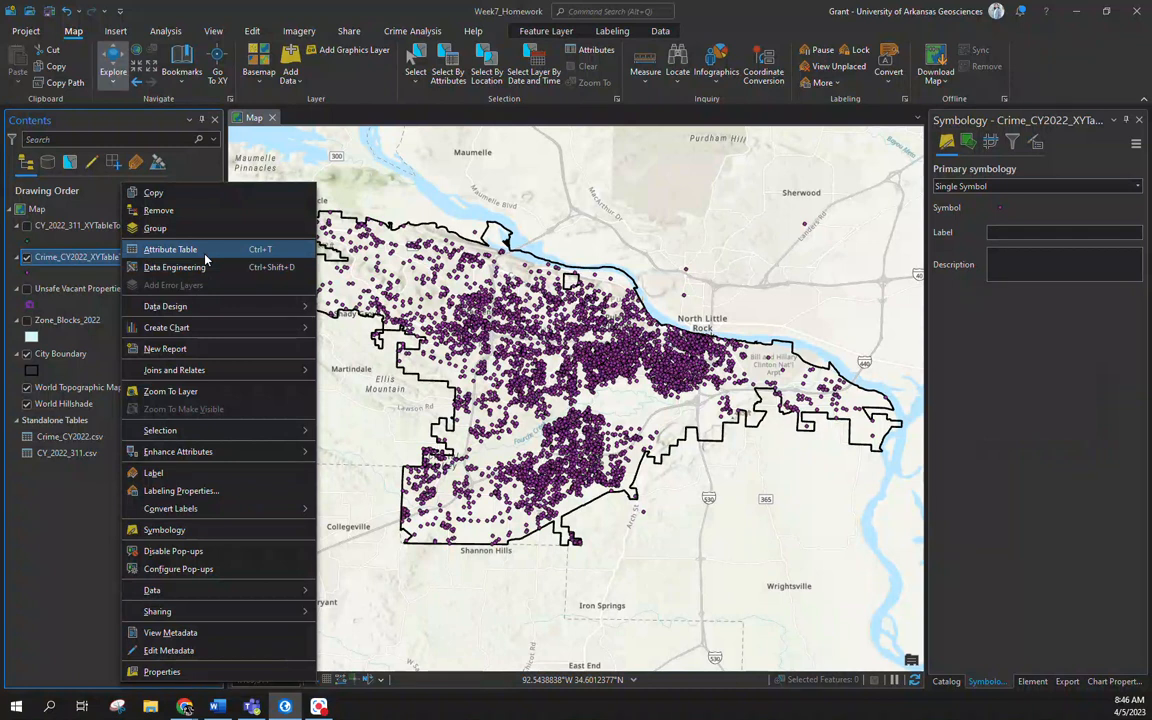
{"action": "left_click", "coordinate": [170, 249]}
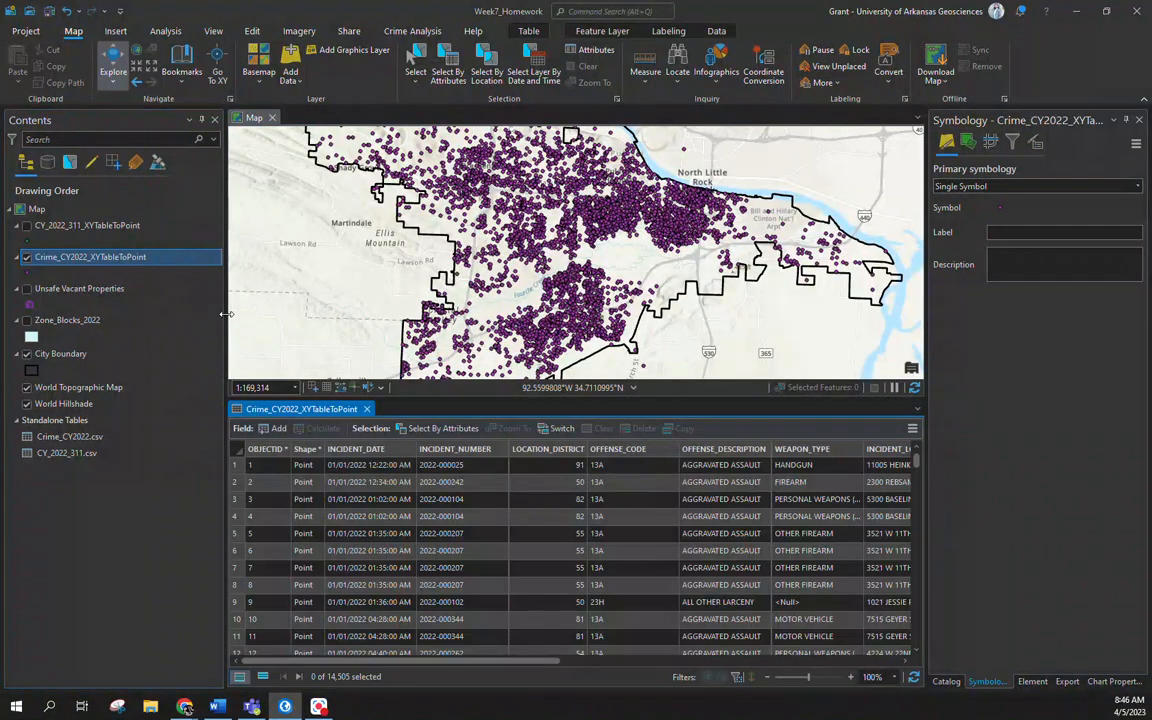
Select the Crime_CY2022_XYTableToPoint records by attributes where OFFENSE_DESCRIPTION is equal to ROBBERY
{"action": "left_click", "coordinate": [425, 429]}
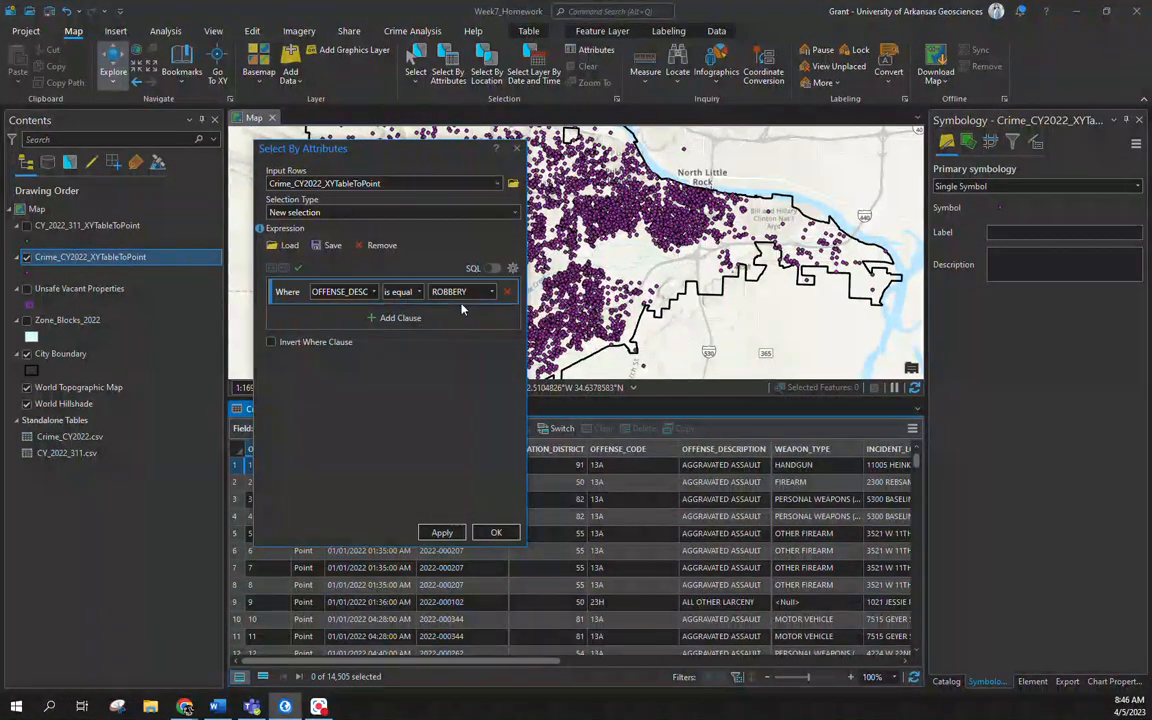
{"action": "left_click", "coordinate": [373, 292]}
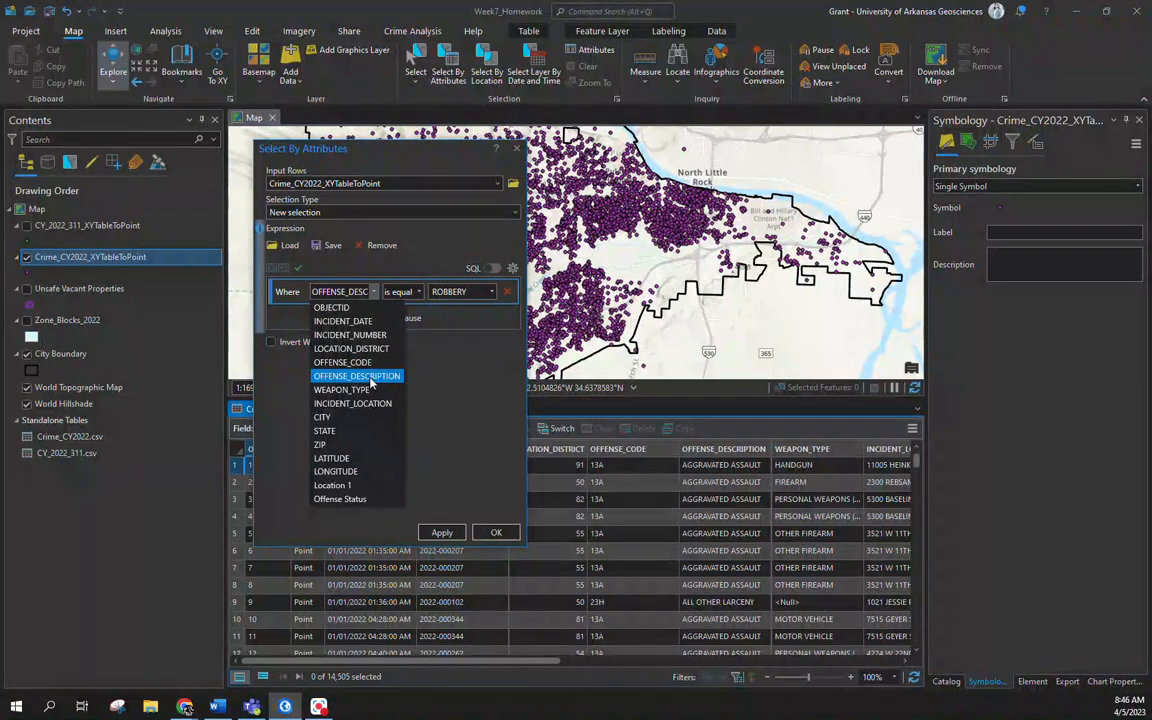
{"action": "left_click", "coordinate": [370, 377]}
{"action": "left_click", "coordinate": [418, 292]}
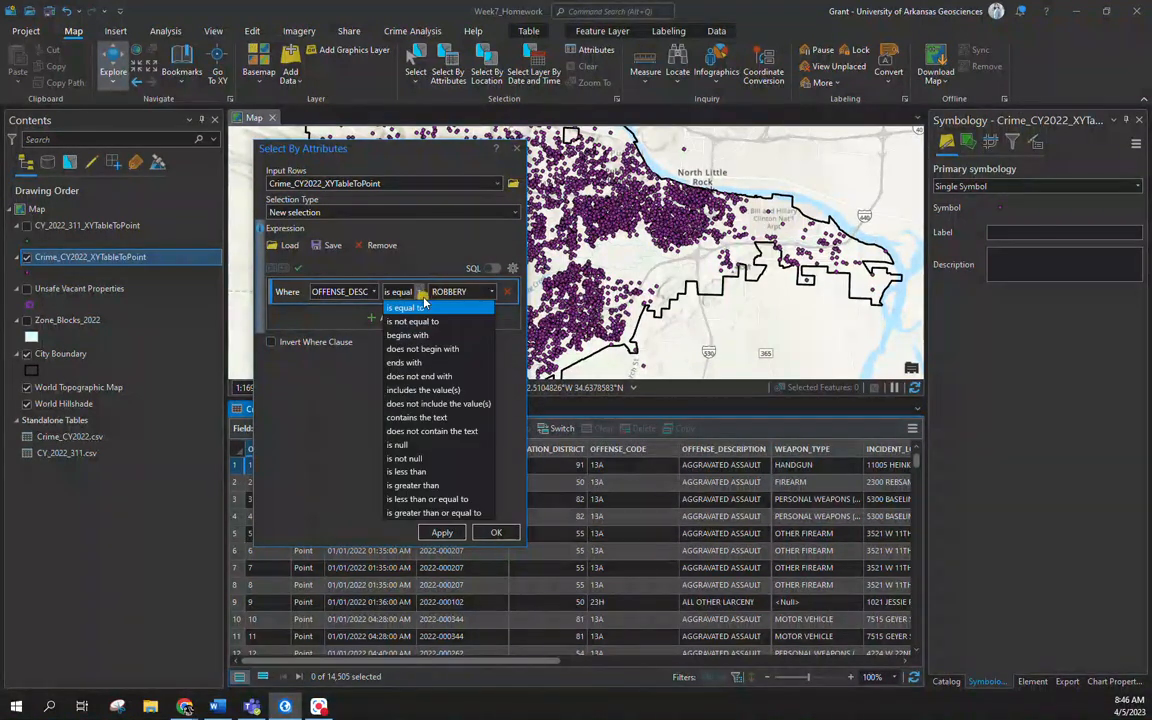
{"action": "left_click", "coordinate": [405, 307]}
{"action": "left_click", "coordinate": [491, 291]}
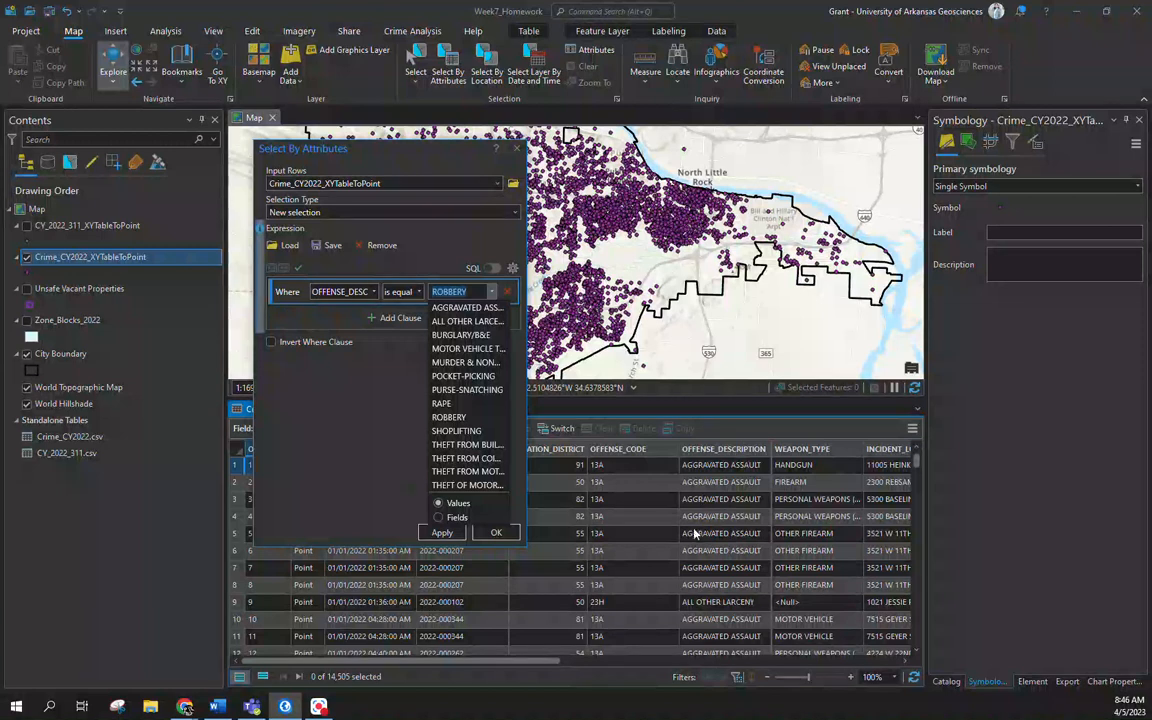
{"action": "left_click", "coordinate": [466, 420]}
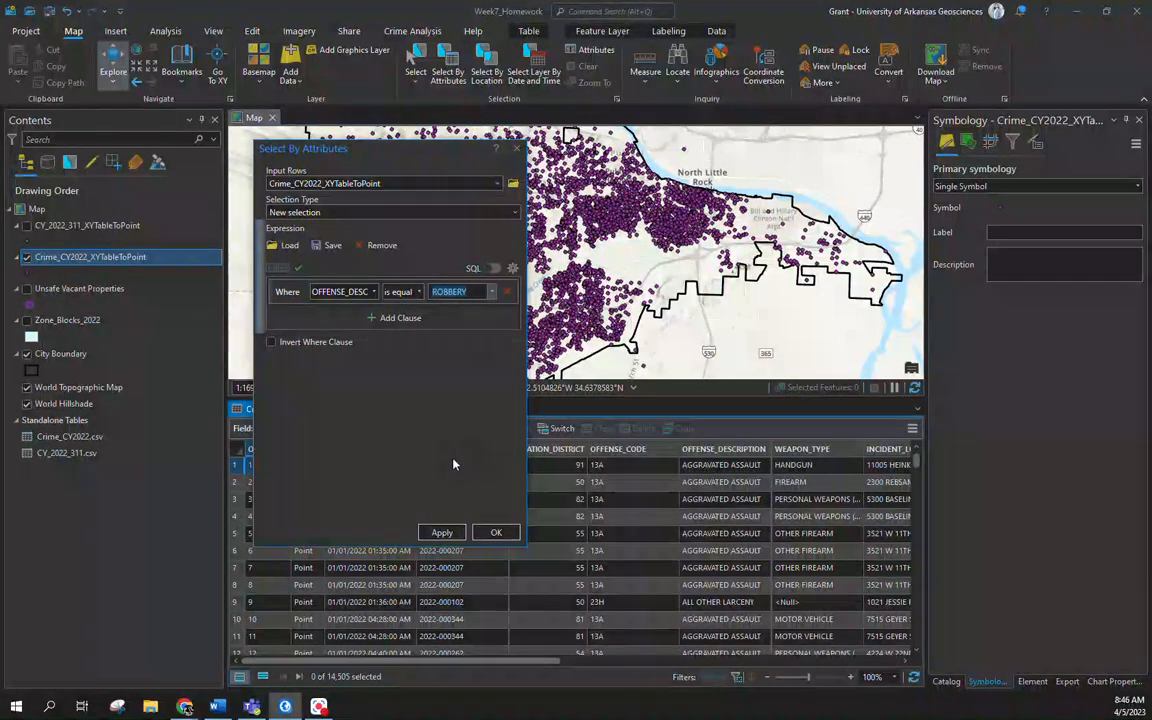
{"action": "left_click", "coordinate": [441, 532]}
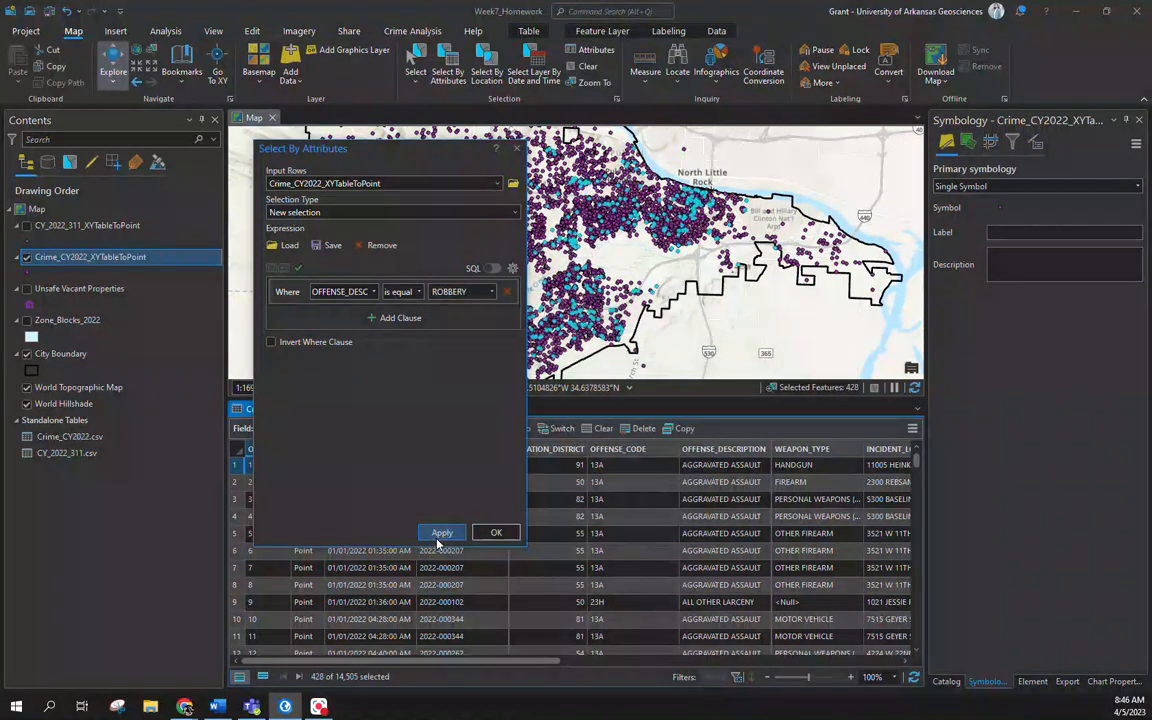
{"action": "left_click", "coordinate": [495, 532]}
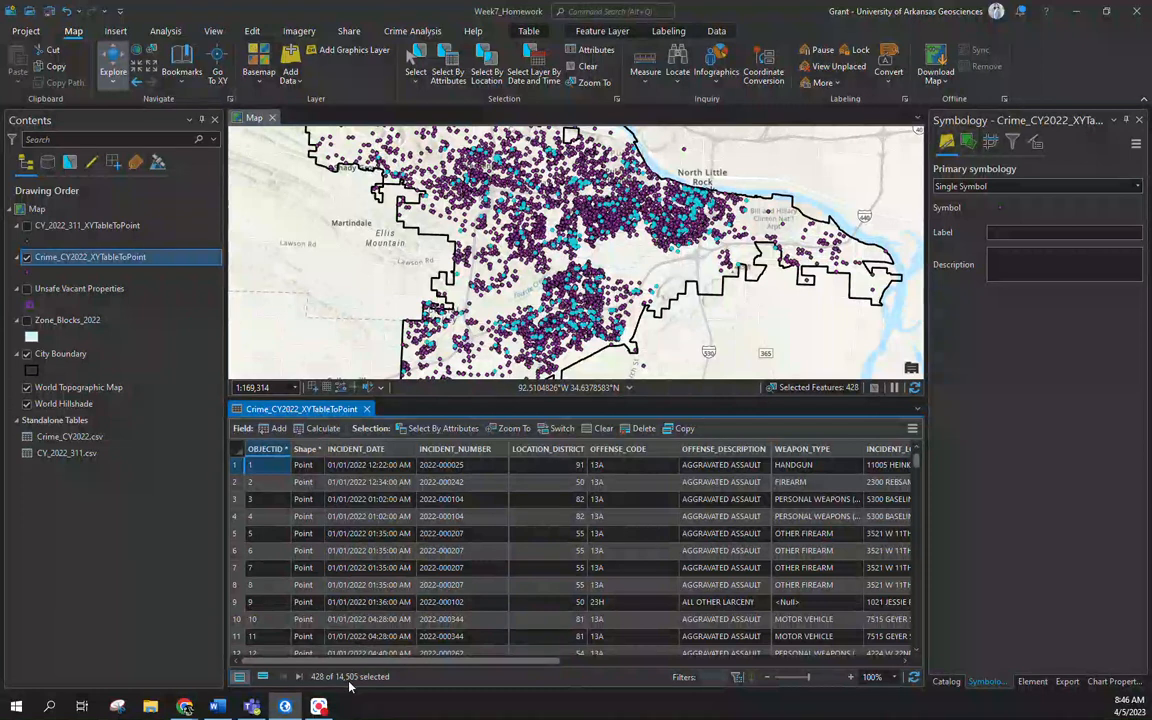
Clear the robbery selection and close the crime layer's attribute table
{"action": "scroll", "coordinate": [470, 268], "scroll_direction": "down", "scroll_amount": 2}
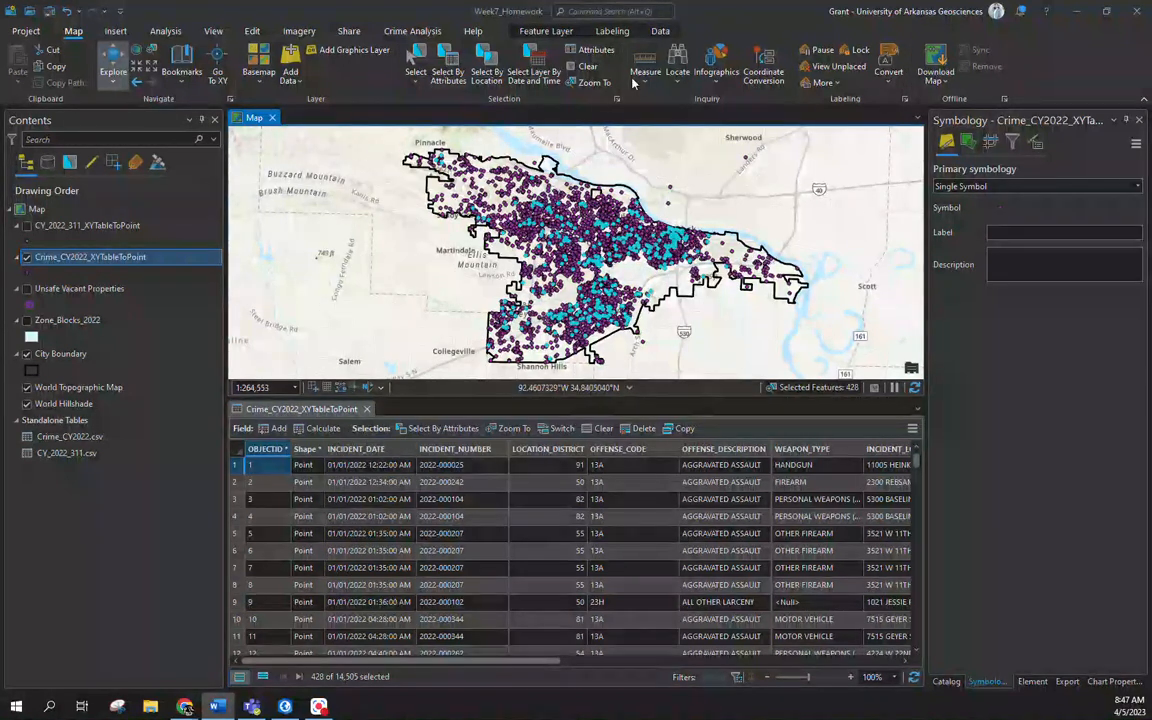
{"action": "left_click", "coordinate": [580, 67]}
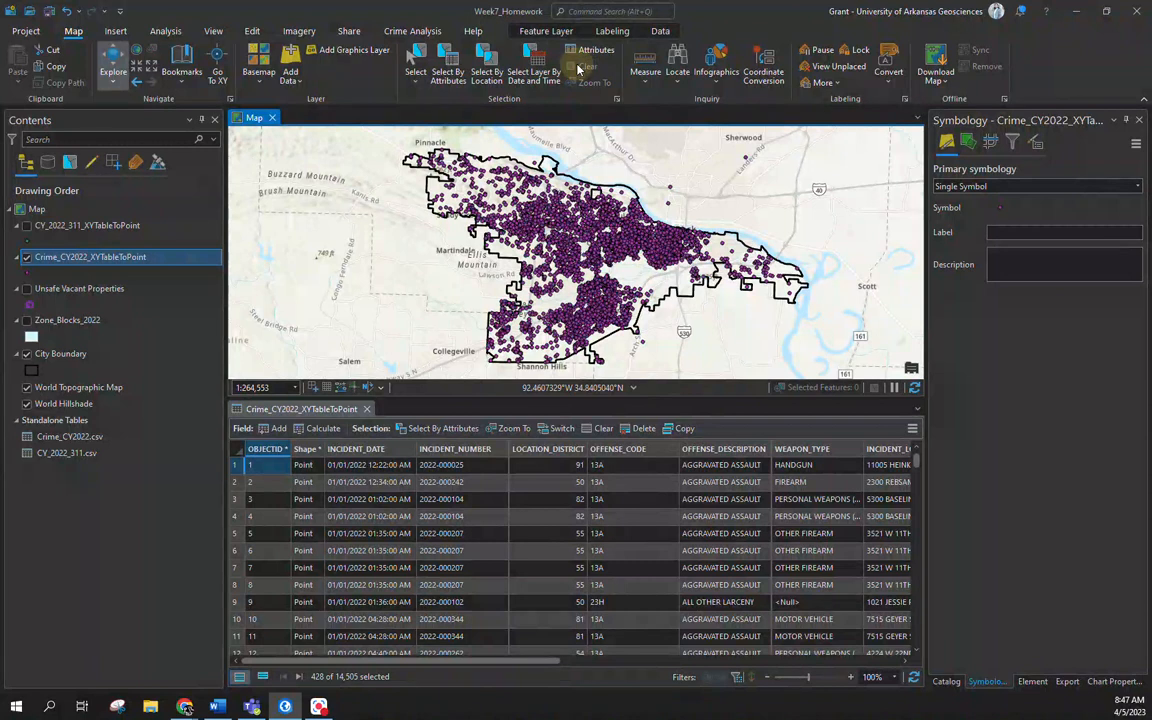
{"action": "left_click", "coordinate": [367, 410]}
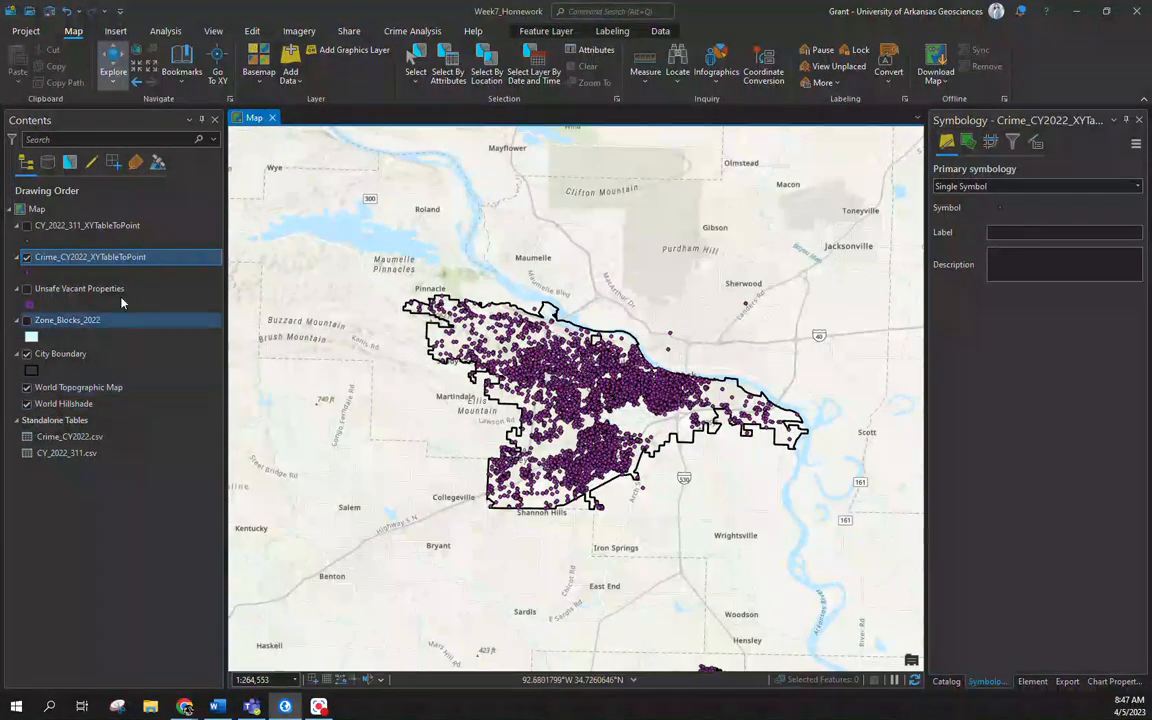
Show the CY_2022_311_XYTableToPoint layer instead of the crime points, and view the issue columns in its attribute table
{"action": "left_click", "coordinate": [27, 257]}
{"action": "left_click", "coordinate": [27, 226]}
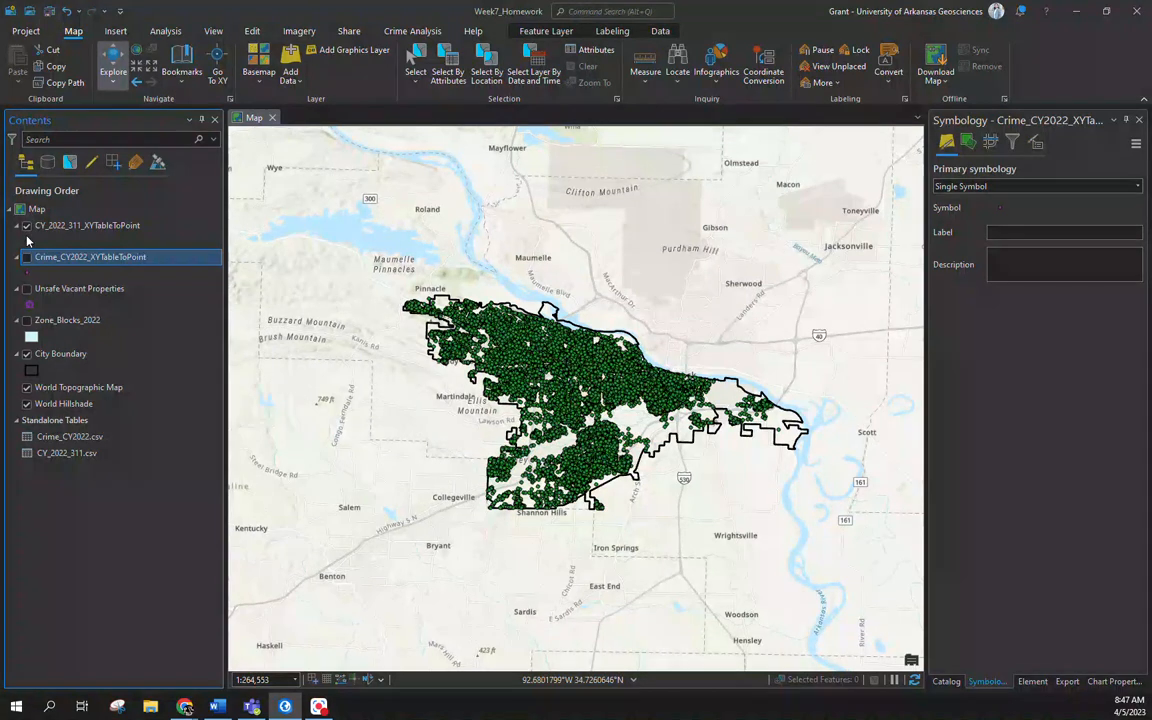
{"action": "left_click", "coordinate": [67, 226], "text": "ctrl"}
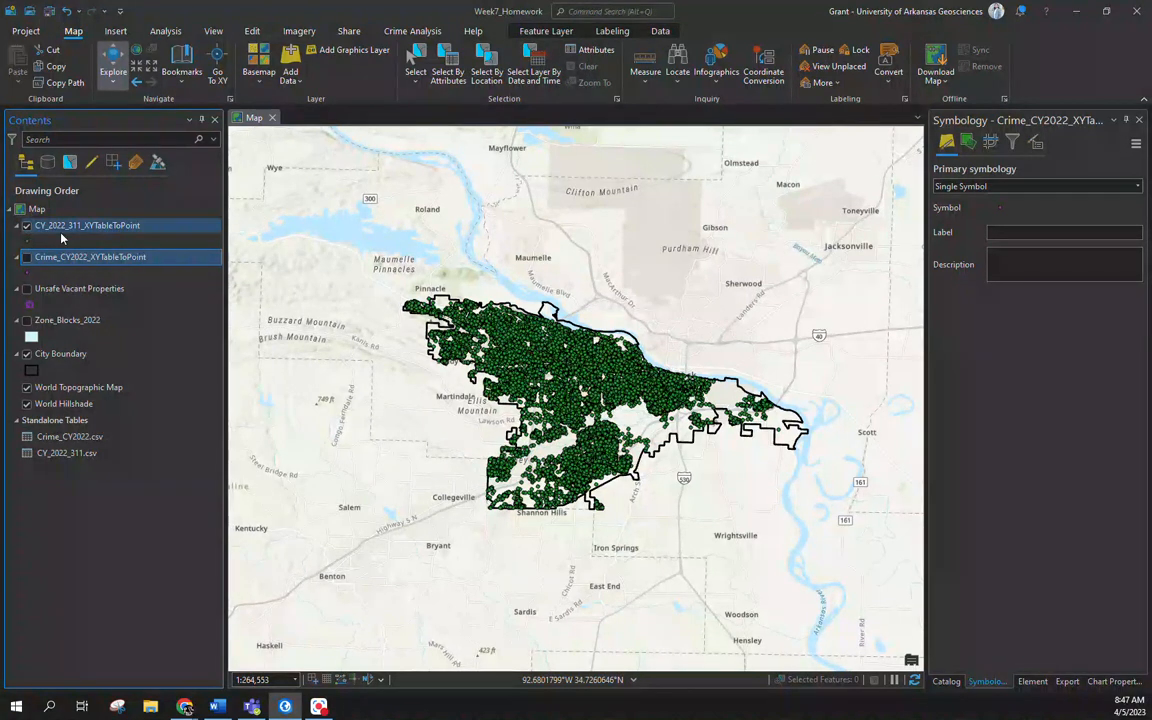
{"action": "right_click", "coordinate": [67, 227]}
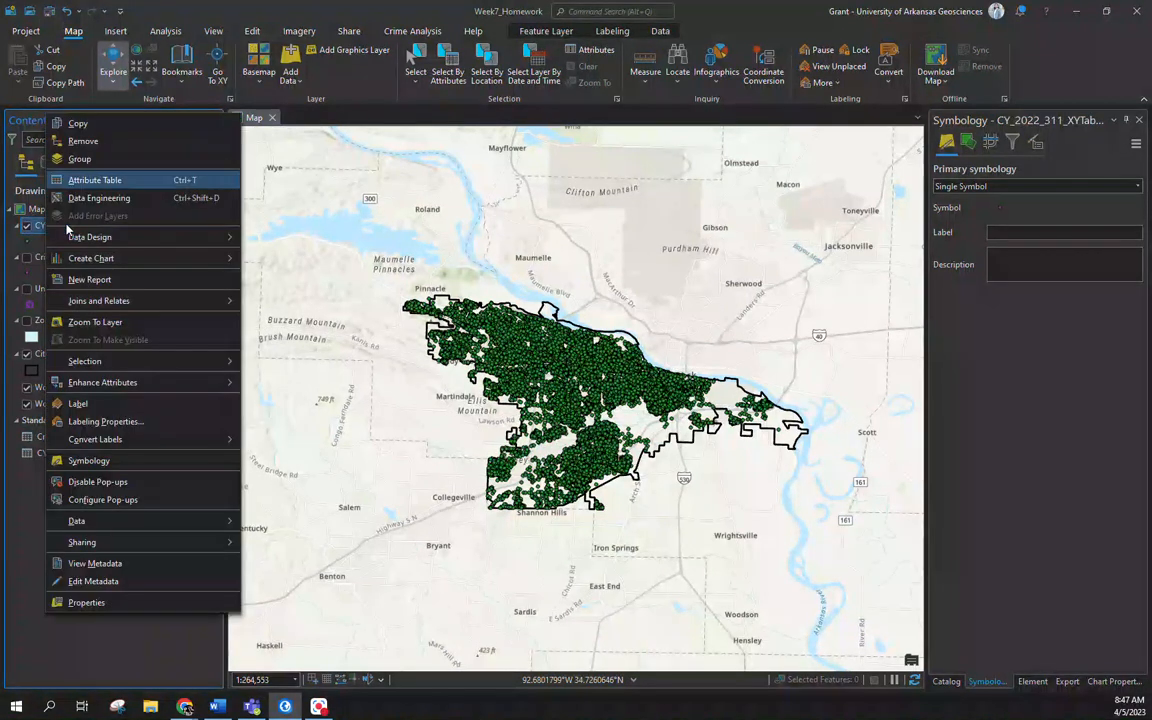
{"action": "left_click", "coordinate": [123, 182]}
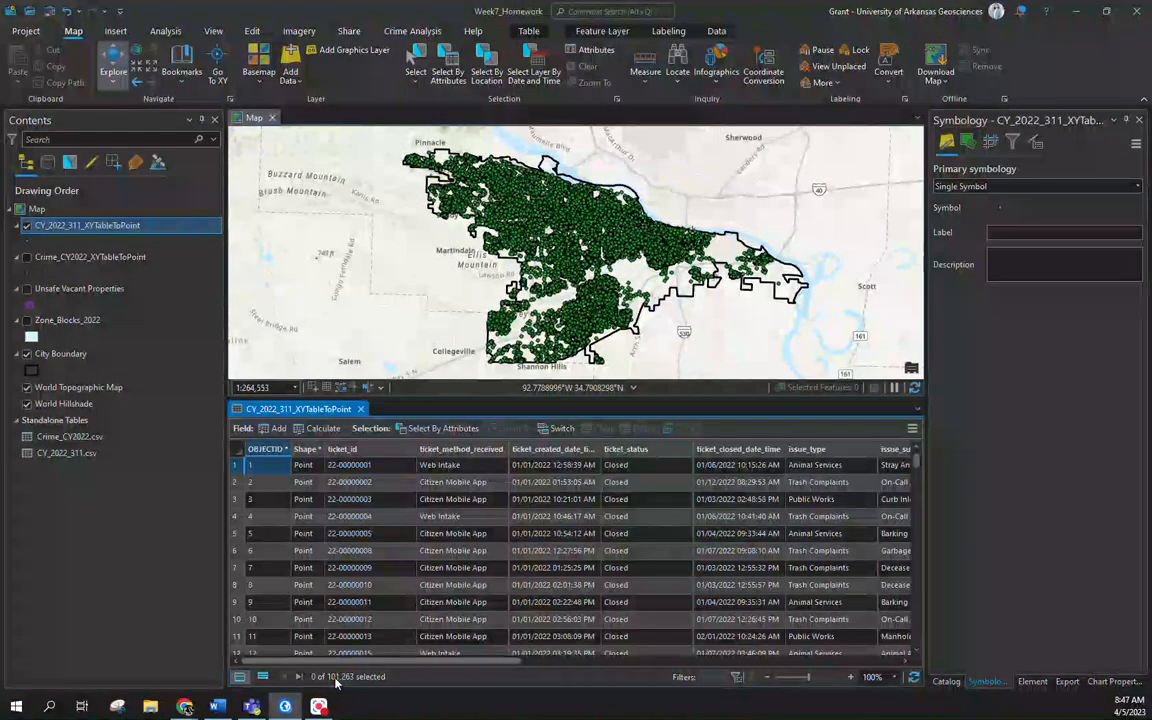
{"action": "left_click_drag", "start_coordinate": [403, 660], "coordinate": [483, 660]}
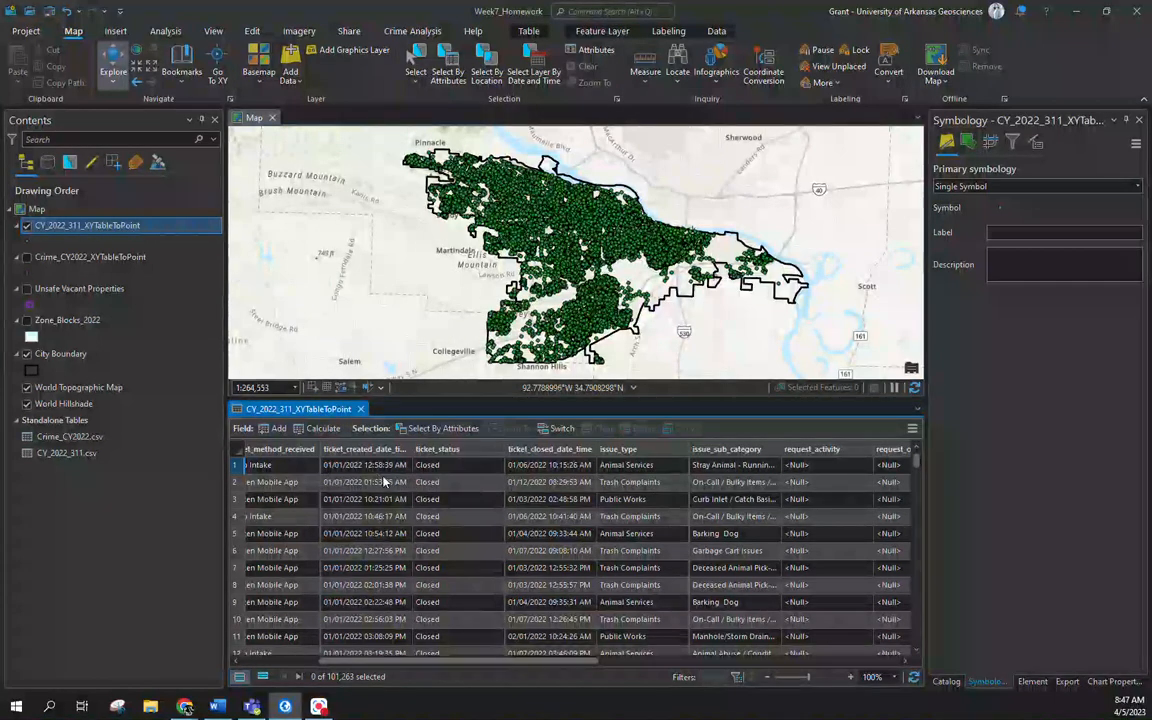
Start Select By Attributes on CY_2022_311_XYTableToPoint and examine the values available for issue_type
{"action": "left_click", "coordinate": [421, 436]}
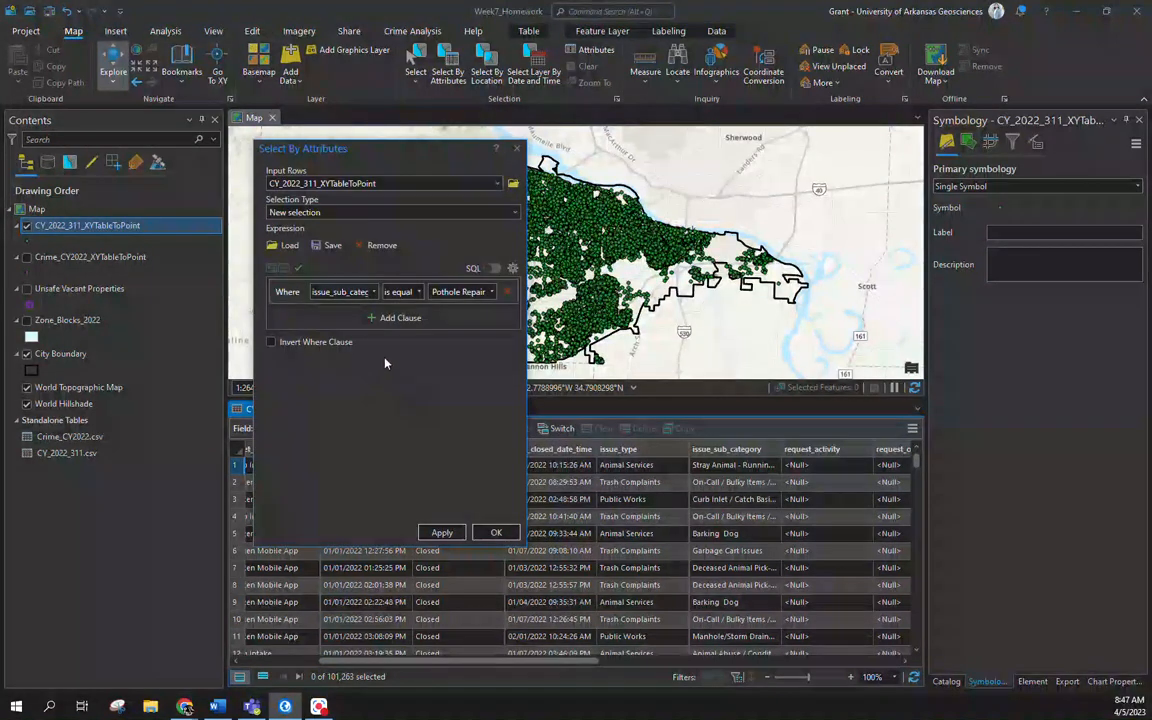
{"action": "left_click", "coordinate": [375, 291]}
{"action": "left_click", "coordinate": [325, 351]}
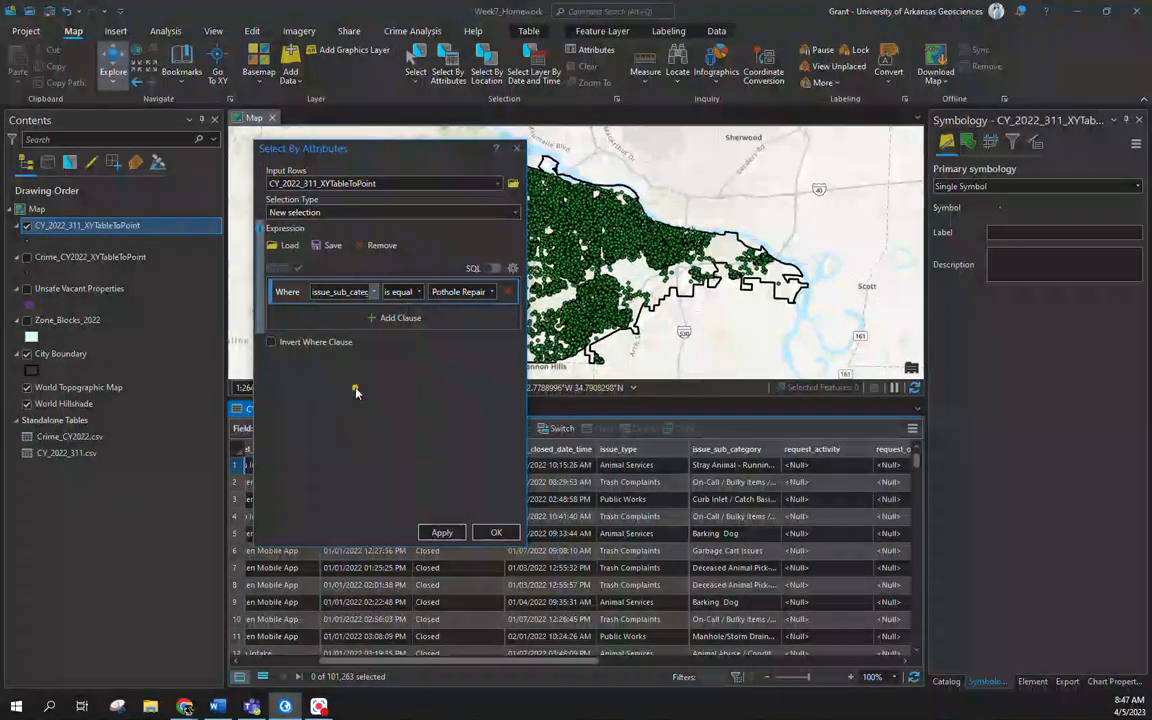
{"action": "left_click", "coordinate": [488, 292]}
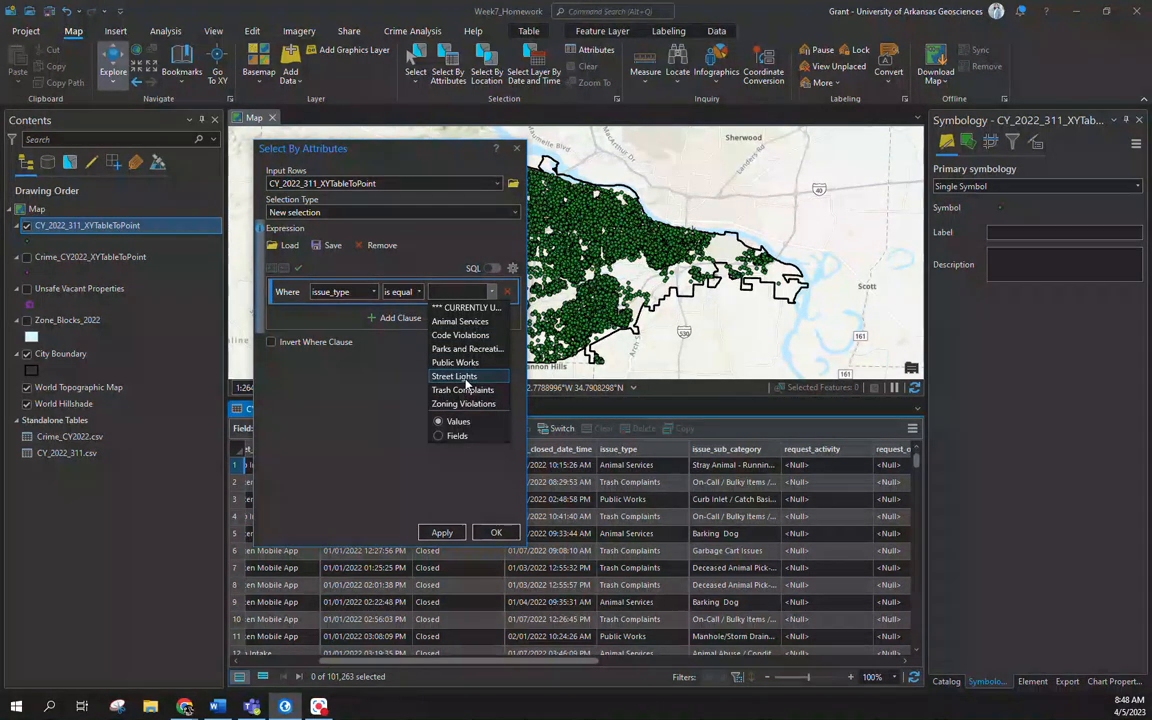
{"action": "left_click", "coordinate": [274, 344]}
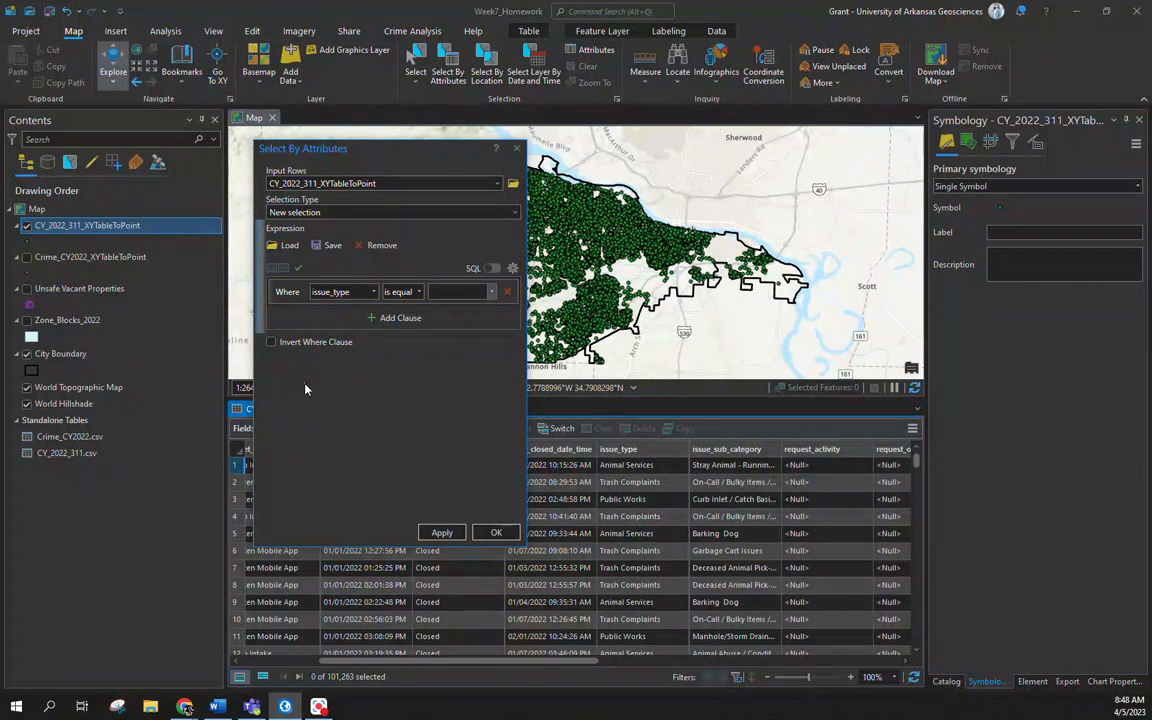
Select the 311 records where issue_sub_category is equal to Street Light - Out, keeping the query dialog clear of the mapped points
{"action": "left_click", "coordinate": [372, 291]}
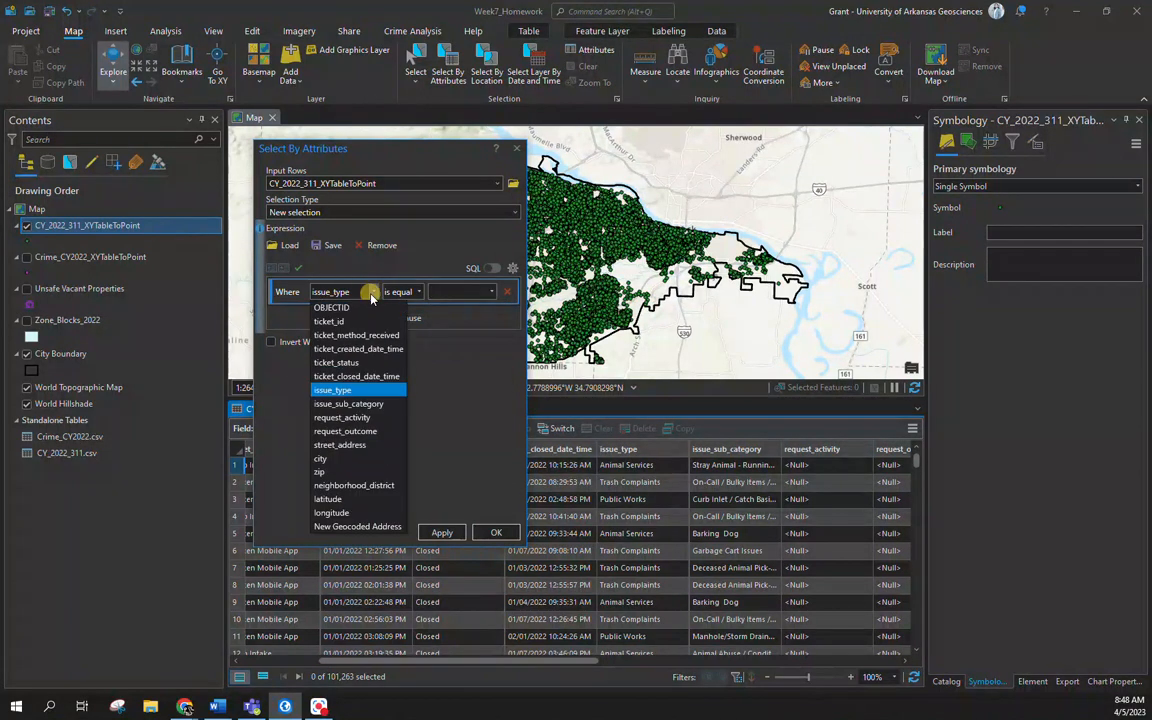
{"action": "left_click", "coordinate": [347, 403]}
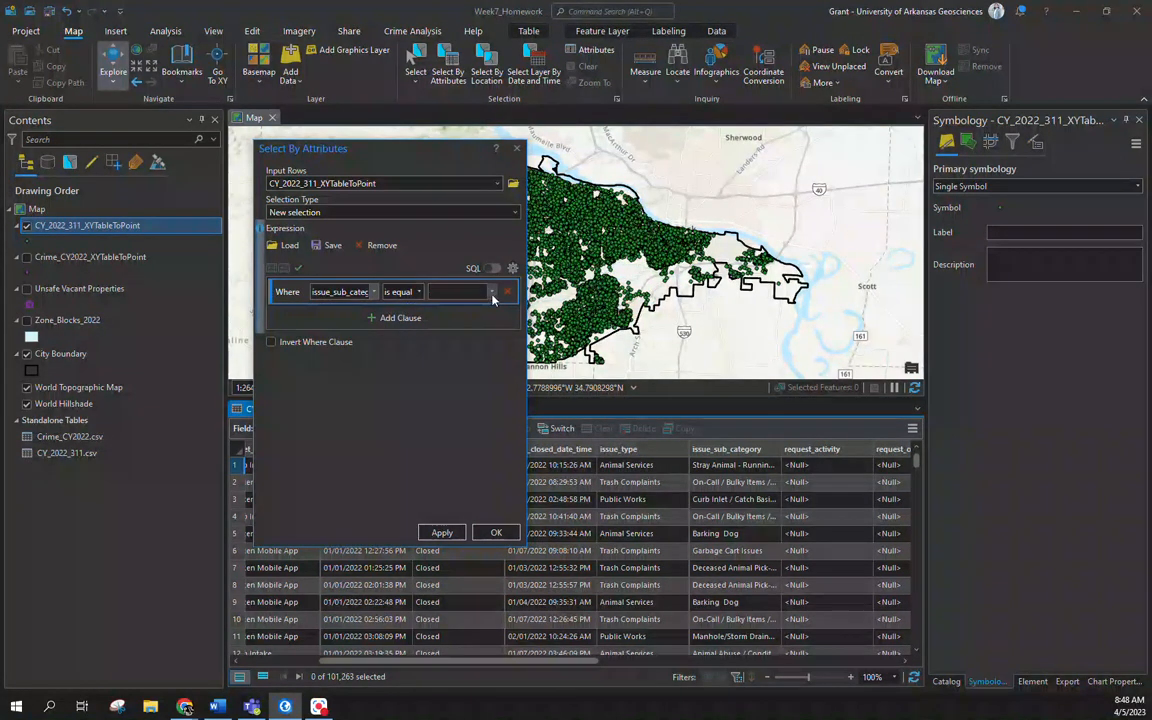
{"action": "left_click", "coordinate": [460, 291]}
{"action": "scroll", "coordinate": [469, 515], "scroll_direction": "down", "scroll_amount": 5}
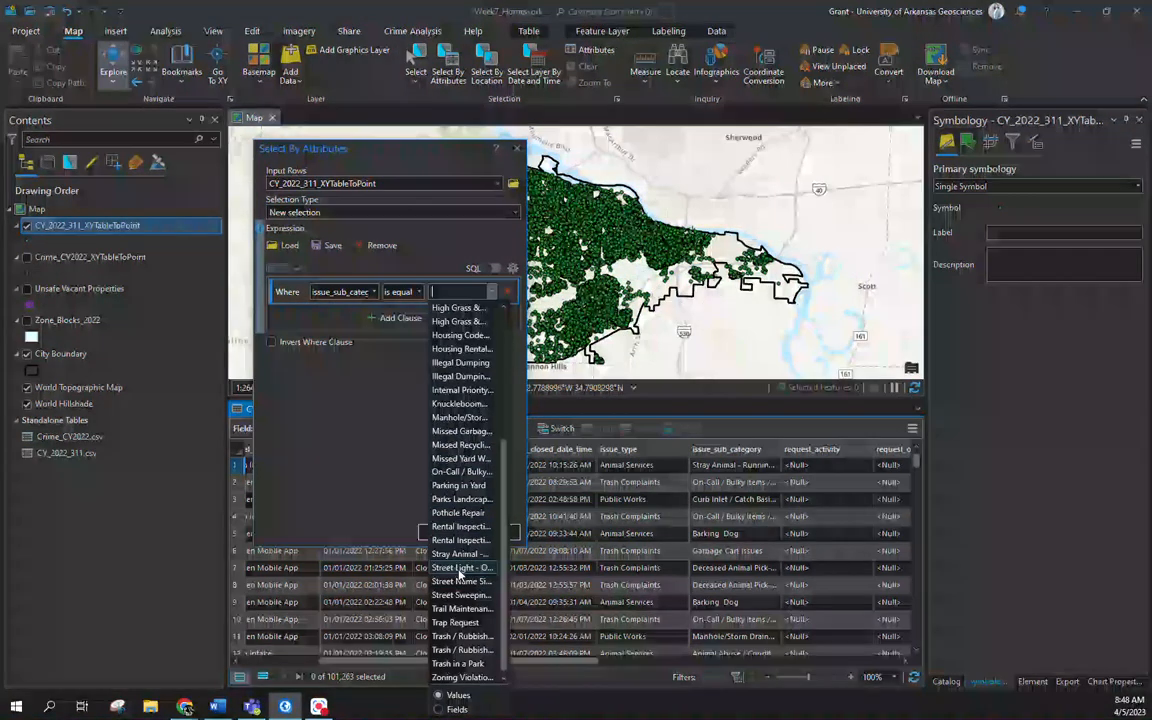
{"action": "left_click", "coordinate": [460, 567]}
{"action": "left_click", "coordinate": [439, 534]}
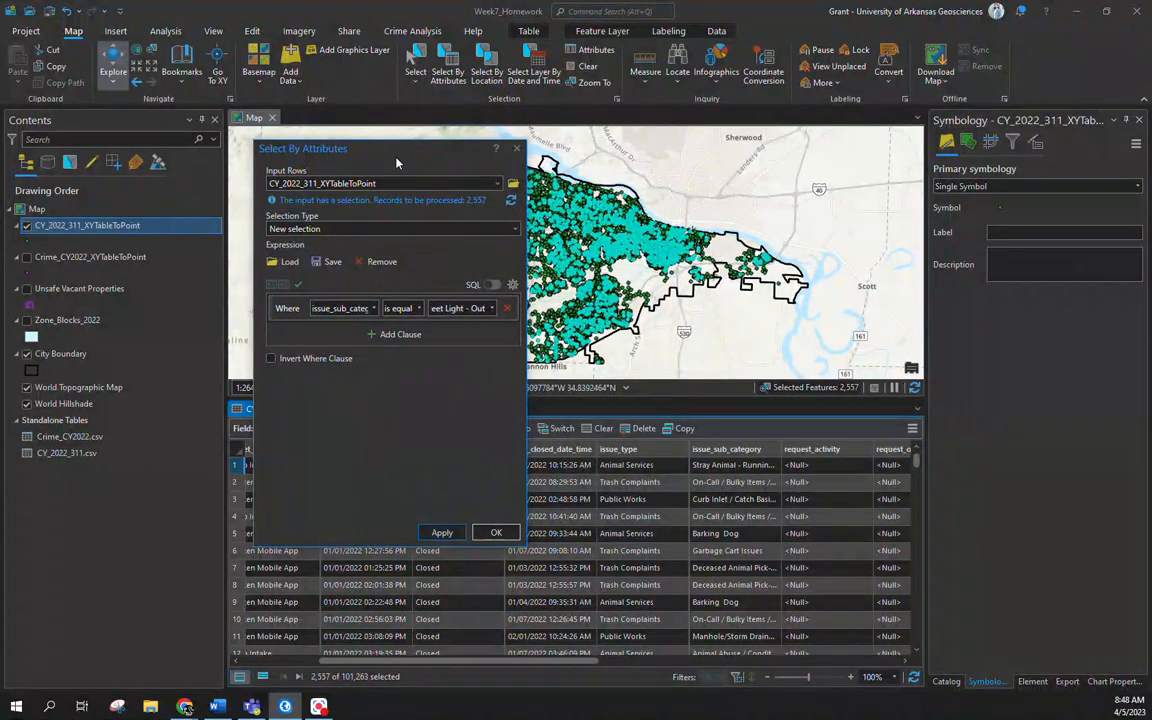
{"action": "left_click_drag", "start_coordinate": [396, 150], "coordinate": [693, 159]}
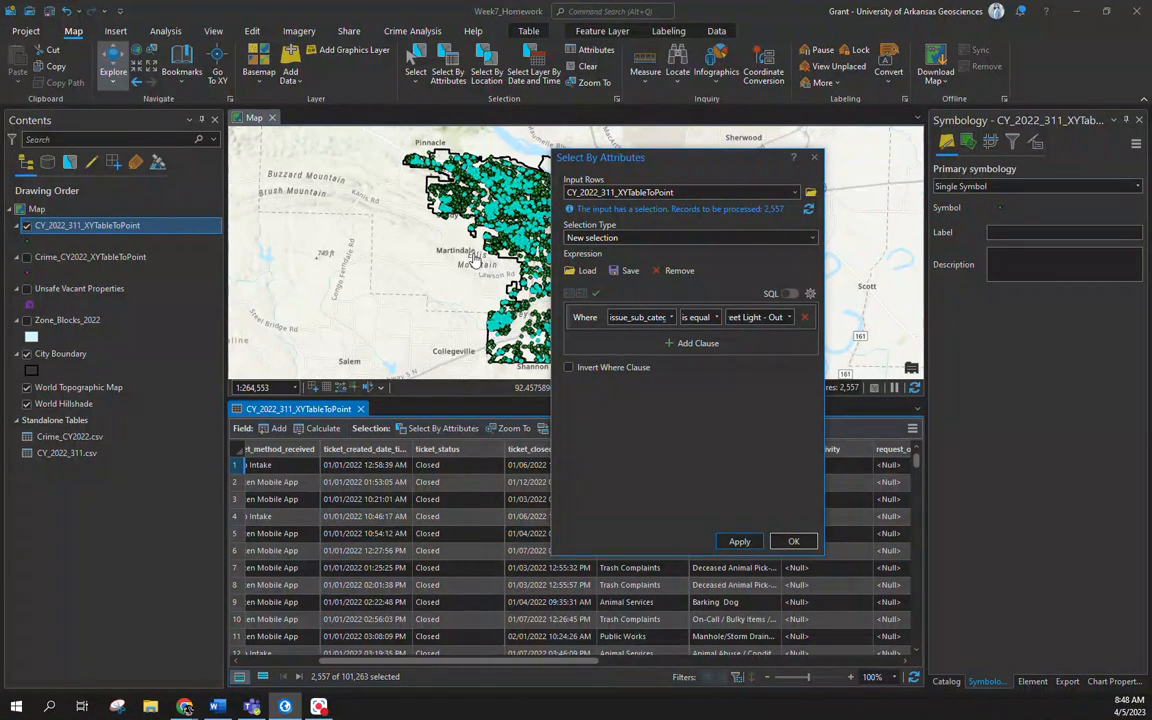
{"action": "left_click_drag", "start_coordinate": [718, 170], "coordinate": [916, 261]}
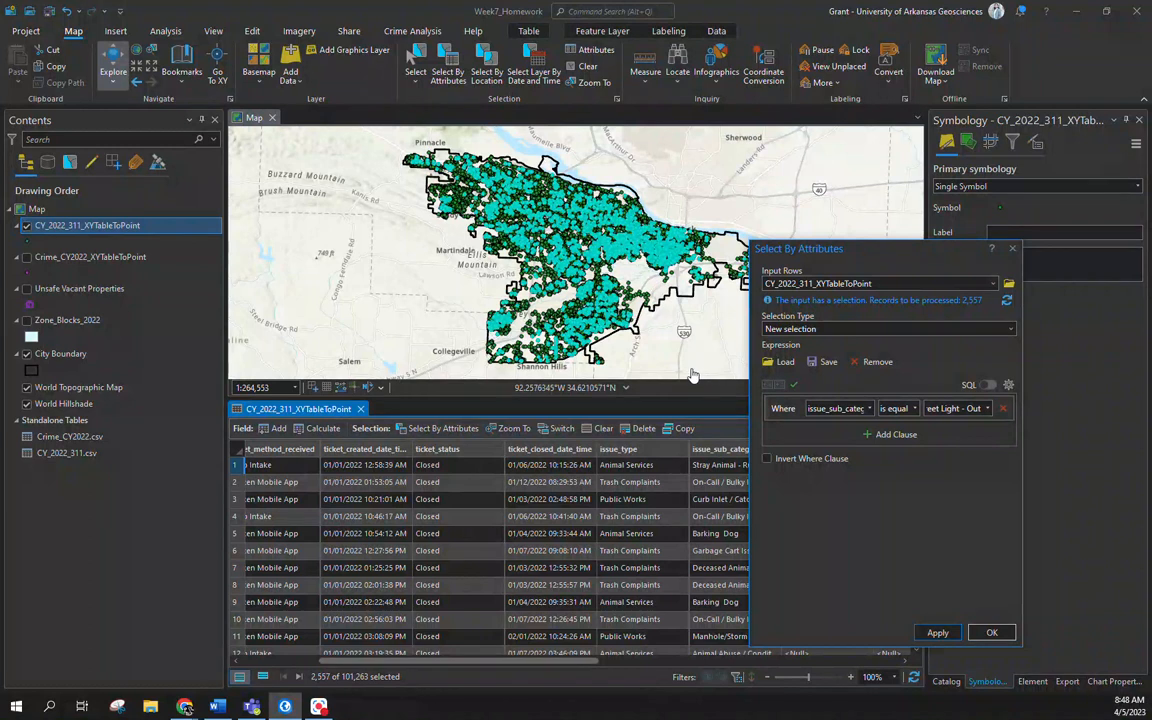
Export the selected 311 features to Week7_Homework.gdb as a feature class named StreetsLightsOut_CY2022
{"action": "right_click", "coordinate": [107, 232]}
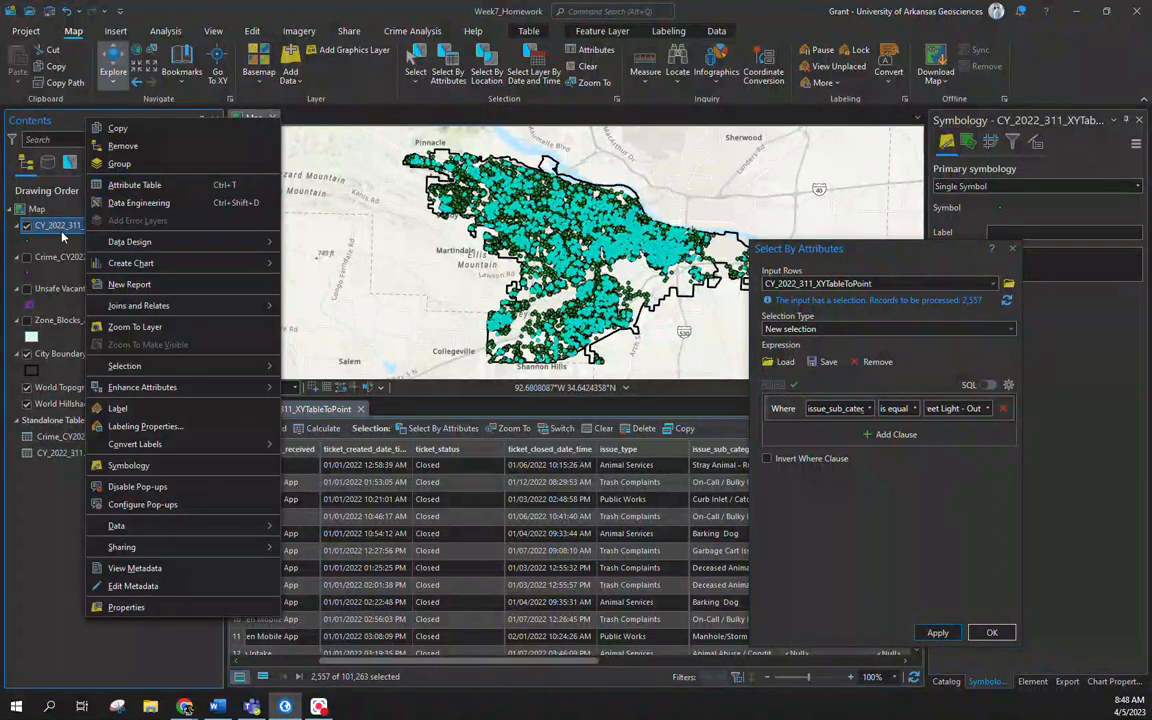
{"action": "right_click", "coordinate": [51, 227]}
{"action": "left_click", "coordinate": [275, 187]}
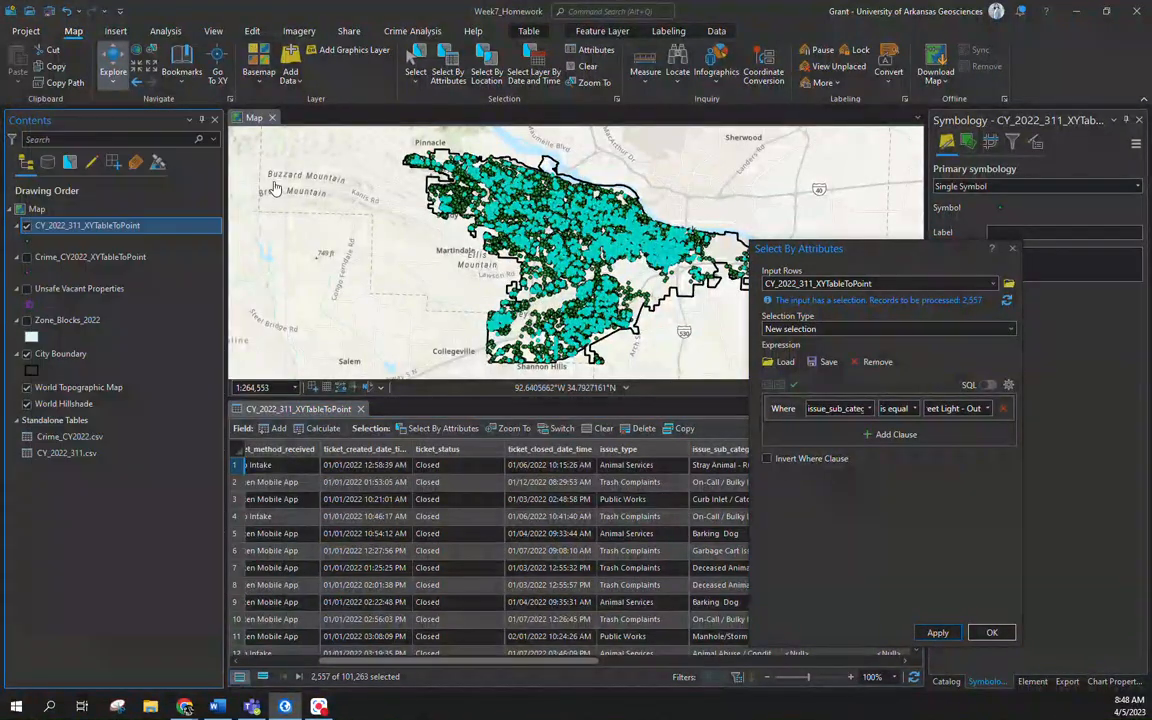
{"action": "right_click", "coordinate": [85, 228]}
{"action": "mouse_move", "coordinate": [257, 527]}
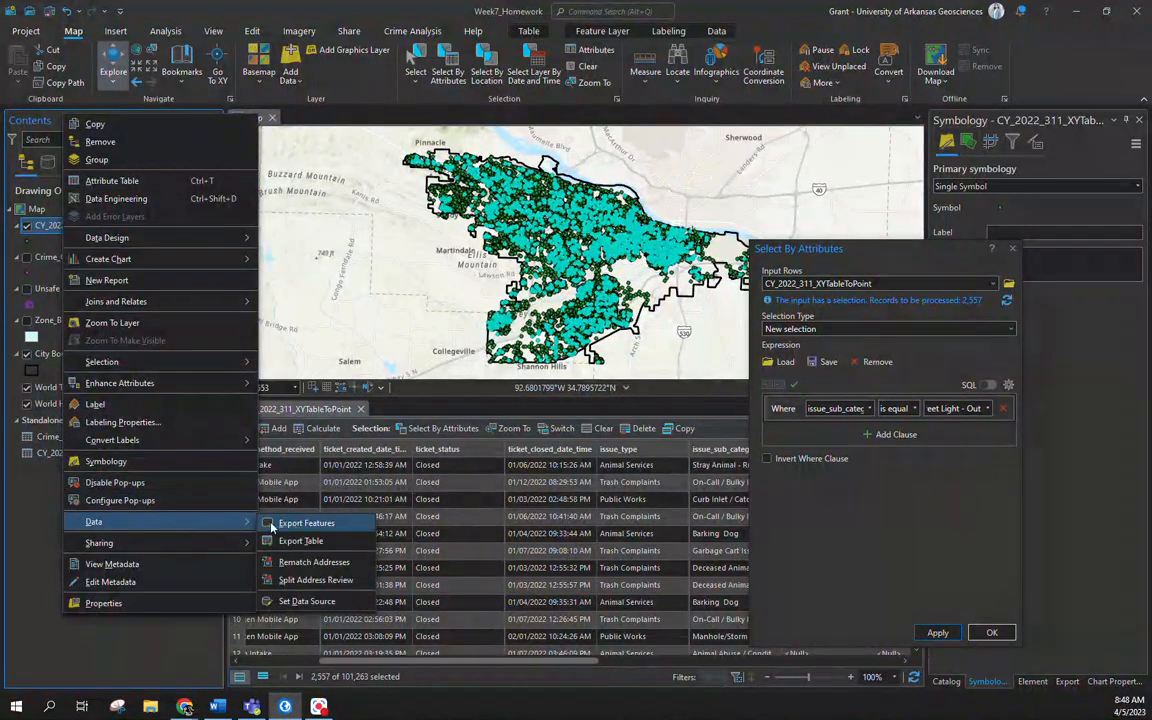
{"action": "left_click", "coordinate": [300, 523]}
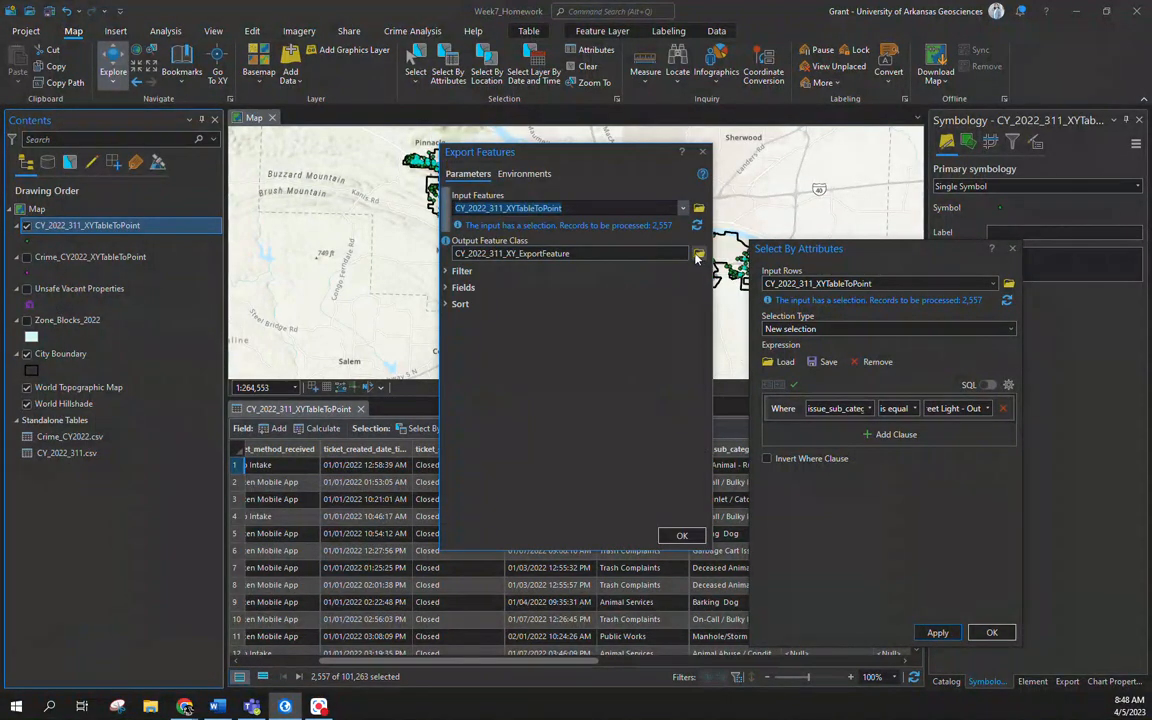
{"action": "left_click", "coordinate": [697, 254]}
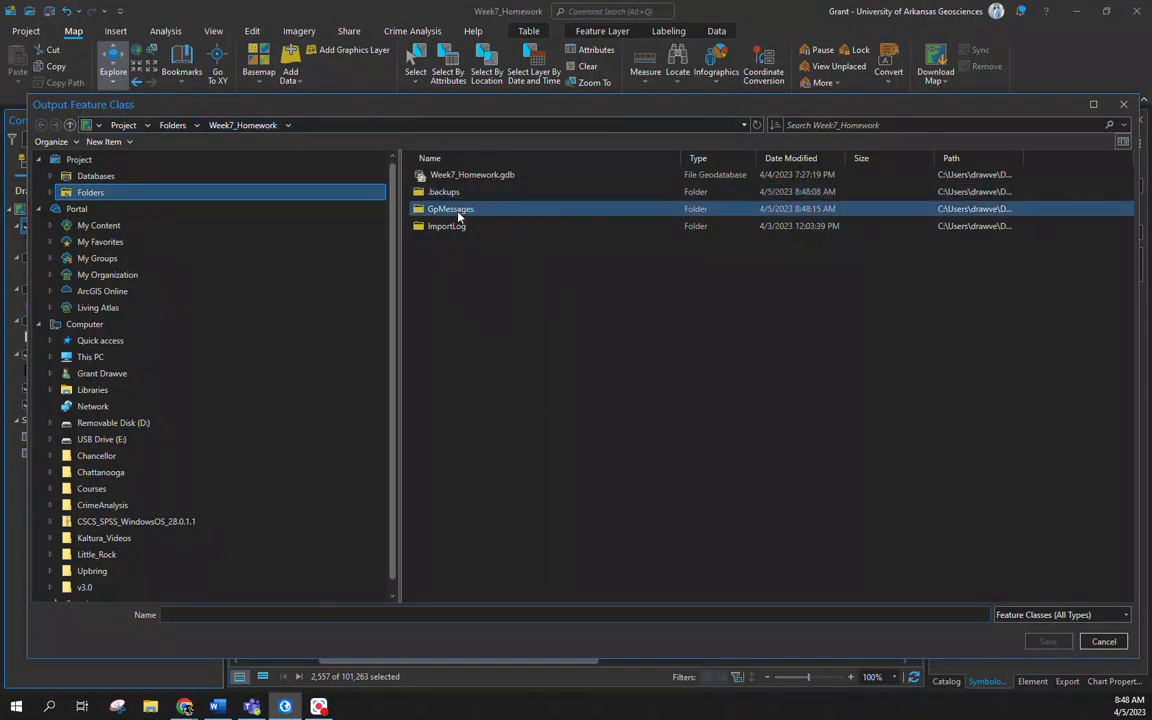
{"action": "left_click", "coordinate": [445, 175]}
{"action": "left_click", "coordinate": [1048, 643]}
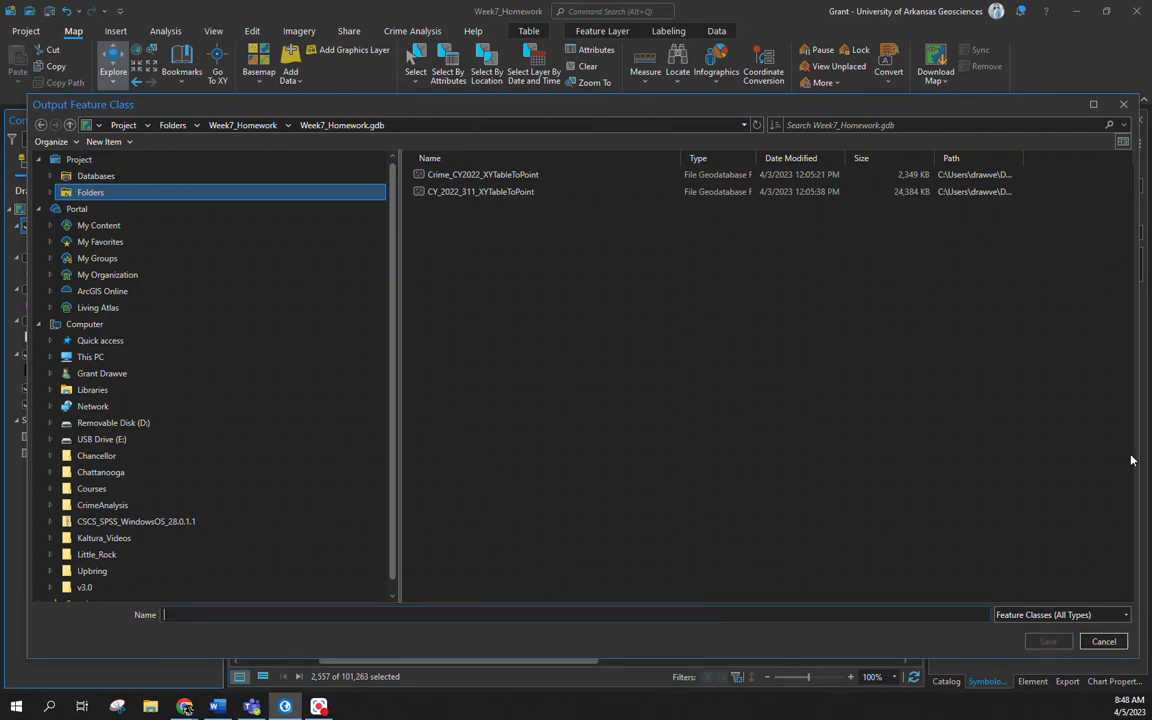
{"action": "type", "text": "StreetsLightsOut_CY2022"}
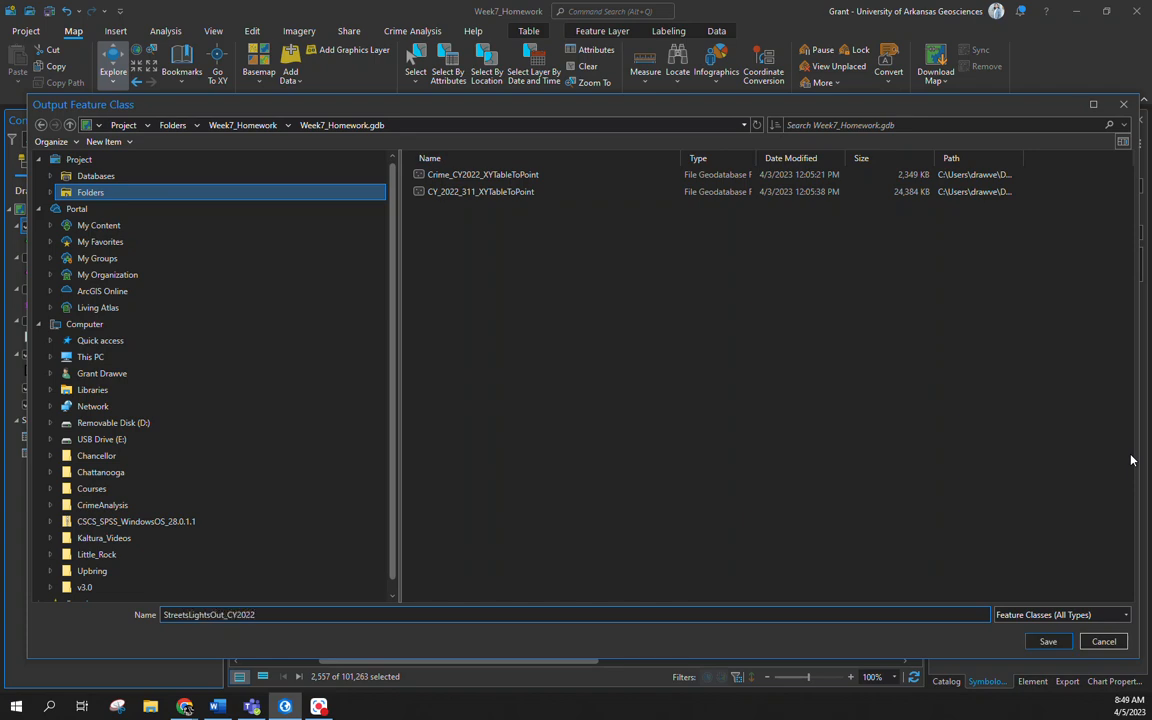
{"action": "key", "text": "Return"}
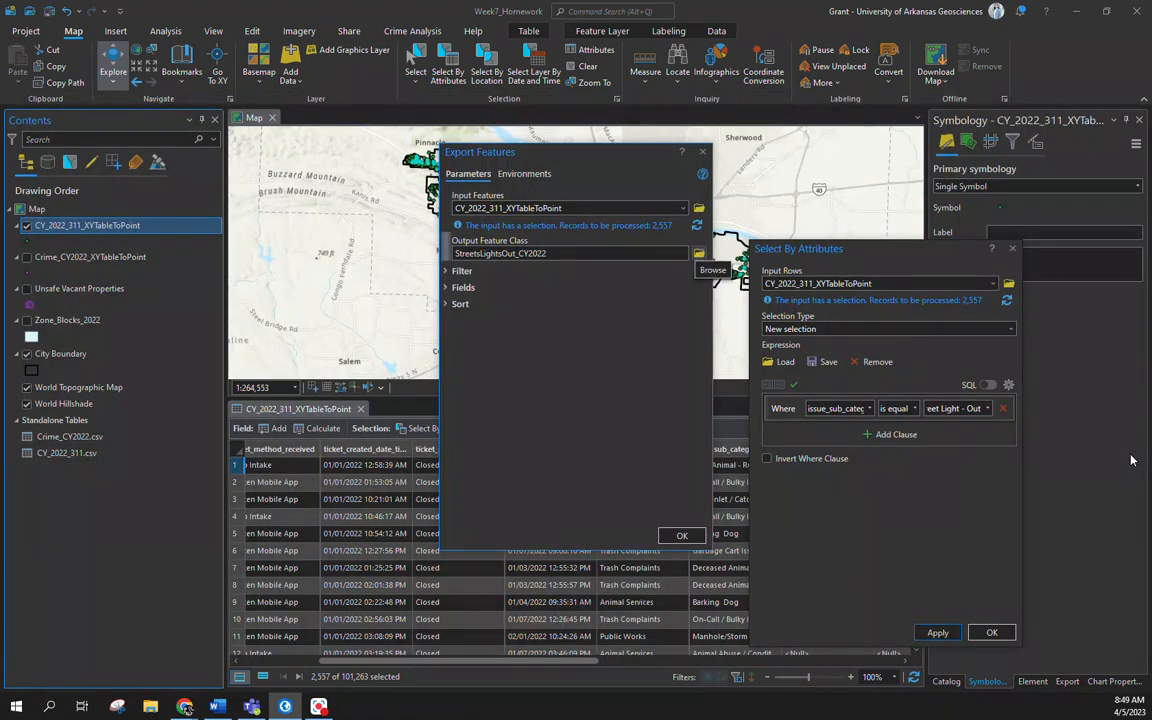
{"action": "left_click", "coordinate": [694, 539]}
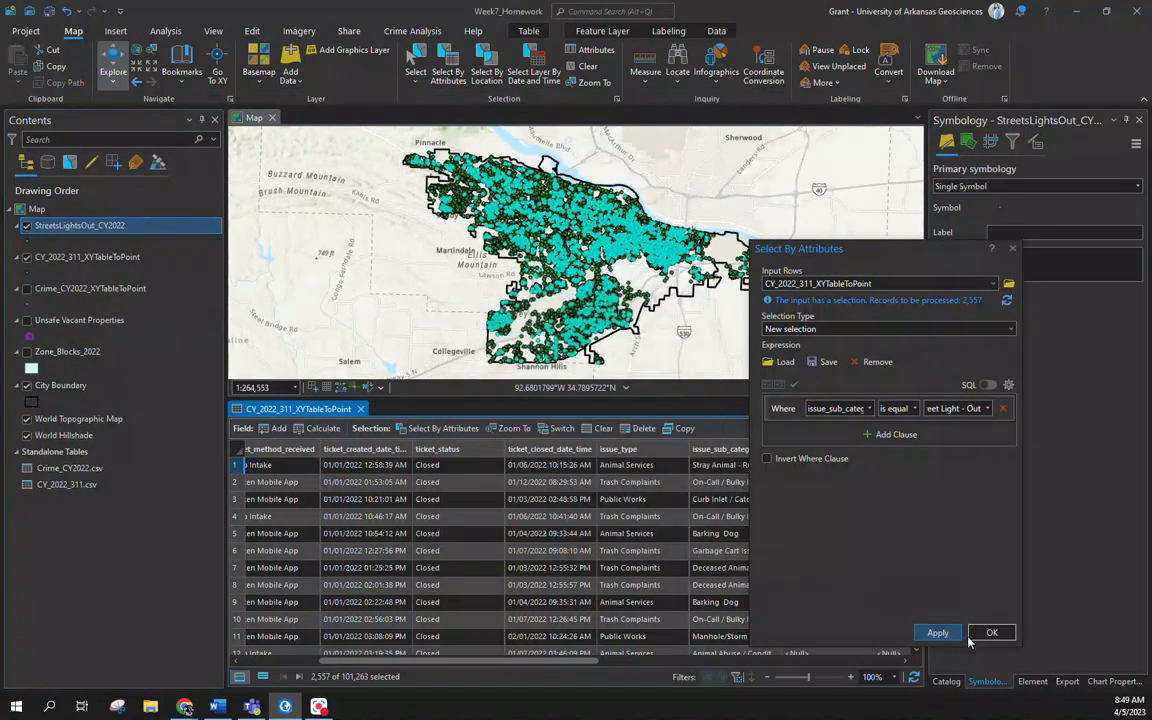
Clear the street-light selection and put away the CY_2022_311_XYTableToPoint layer along with its attribute table
{"action": "left_click", "coordinate": [1013, 251]}
{"action": "left_click", "coordinate": [581, 67]}
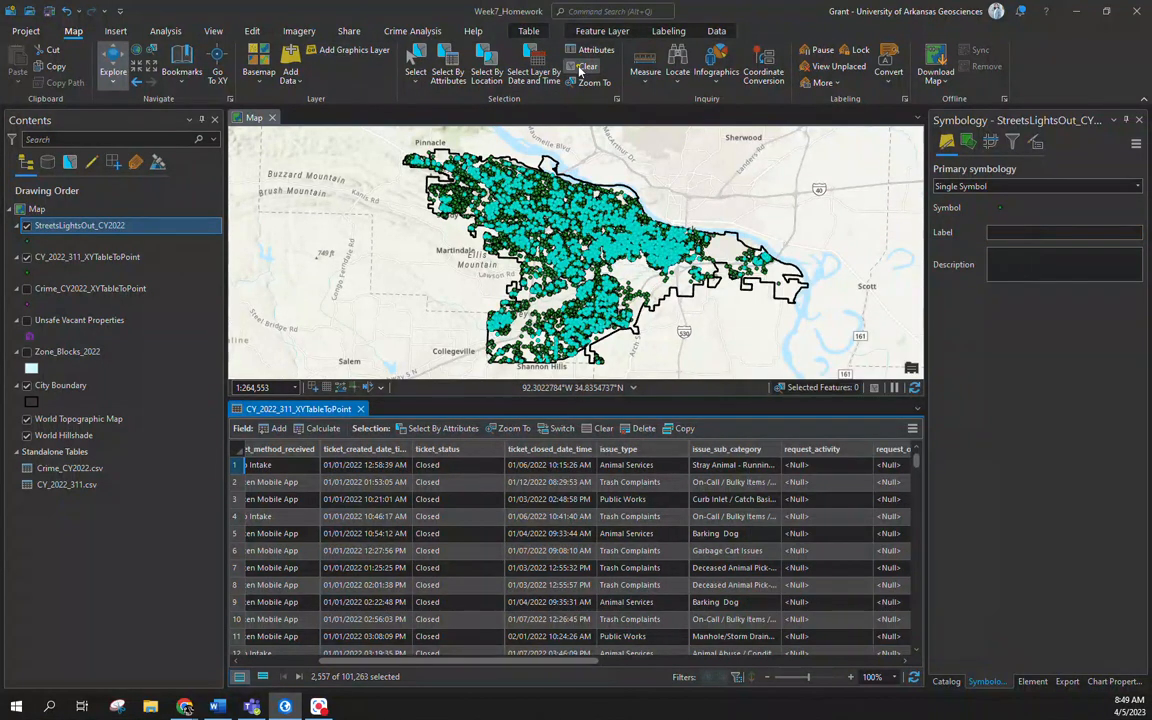
{"action": "left_click", "coordinate": [27, 257]}
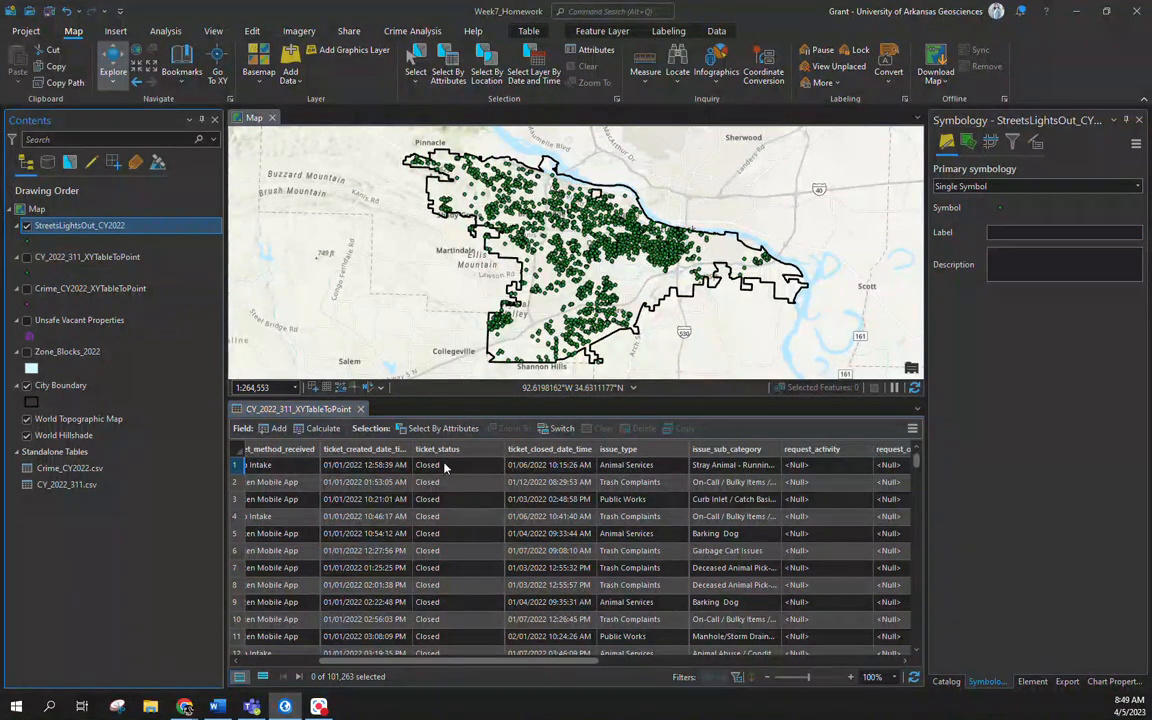
{"action": "left_click", "coordinate": [360, 409]}
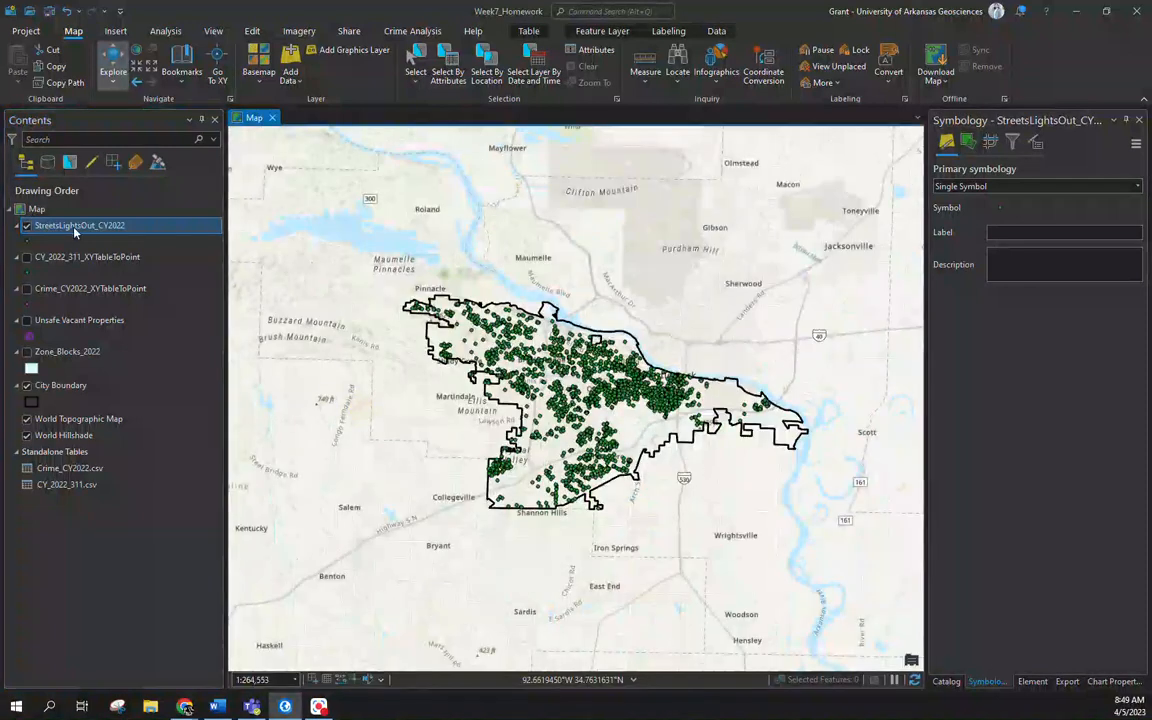
Open the StreetsLightsOut_CY2022 attribute table and show the Unsafe Vacant Properties layer together with the street-light points
{"action": "right_click", "coordinate": [72, 227]}
{"action": "left_click", "coordinate": [118, 249]}
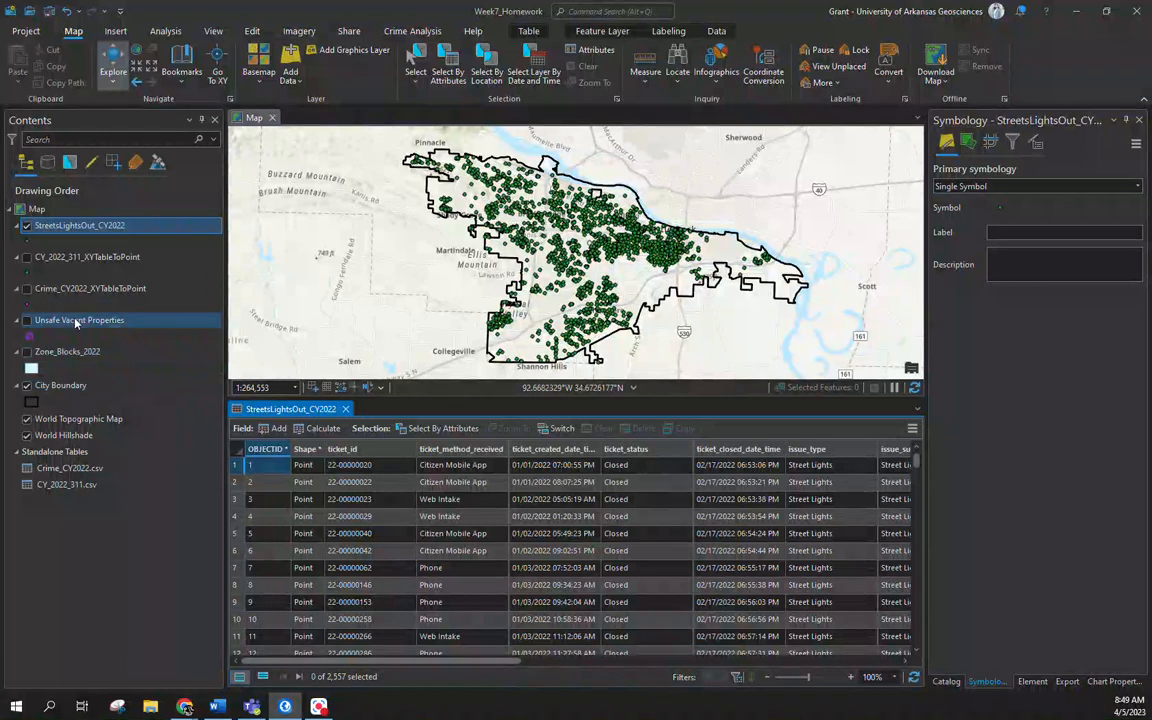
{"action": "left_click", "coordinate": [27, 321]}
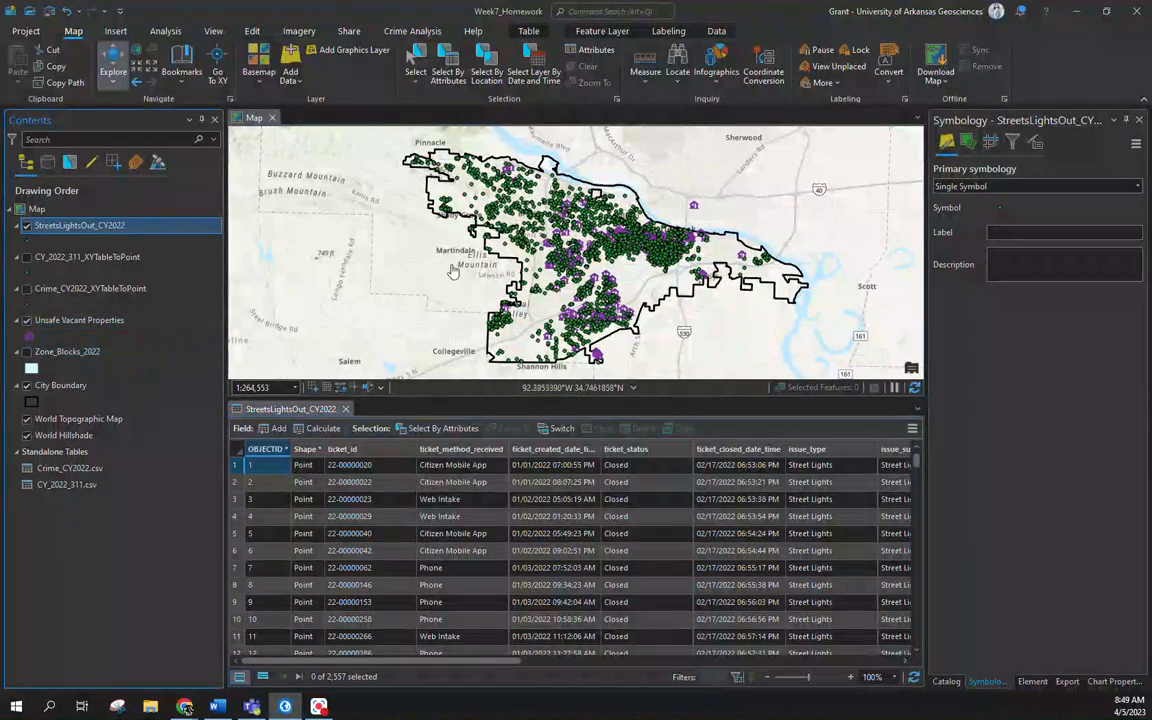
{"action": "left_click", "coordinate": [27, 225]}
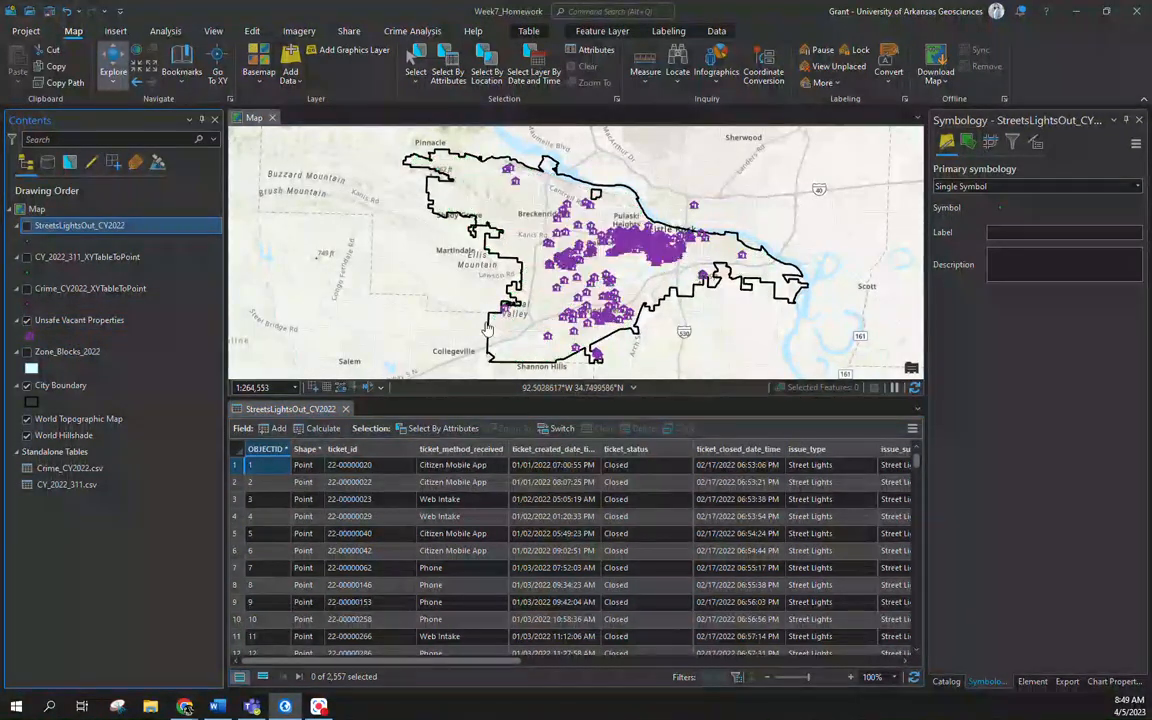
{"action": "left_click", "coordinate": [27, 226]}
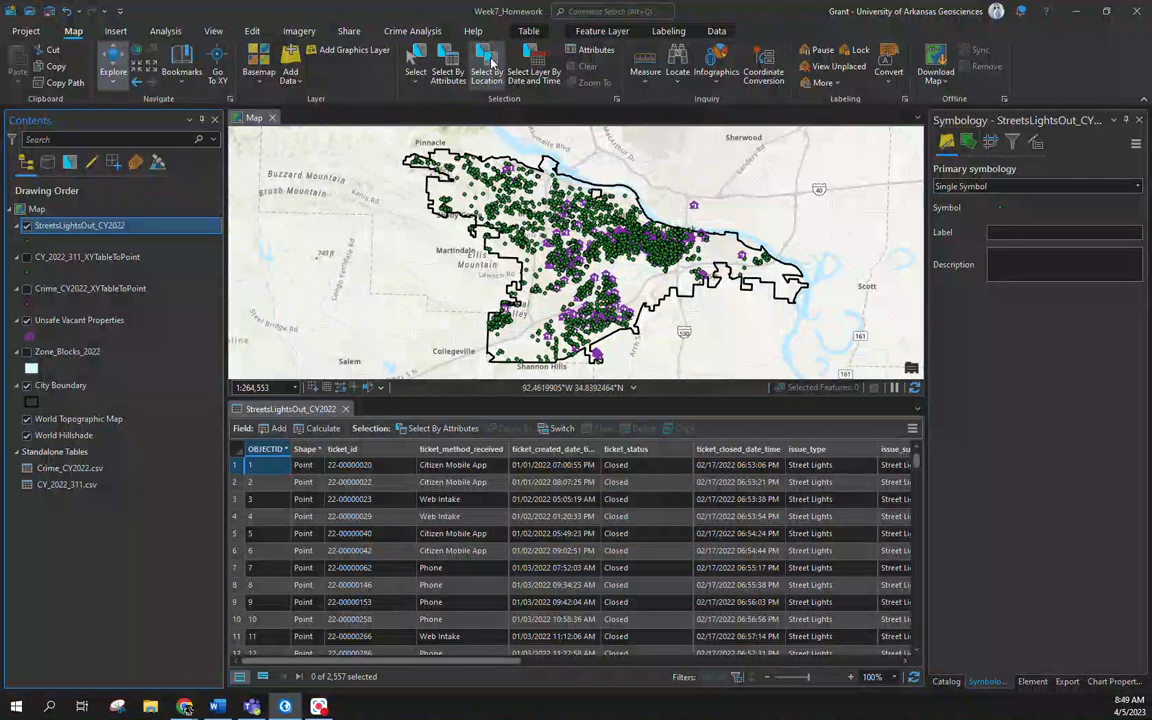
Select by location the StreetsLightsOut_CY2022 features within a distance of 0.25 US Survey Miles of Unsafe Vacant Properties
{"action": "left_click", "coordinate": [491, 63]}
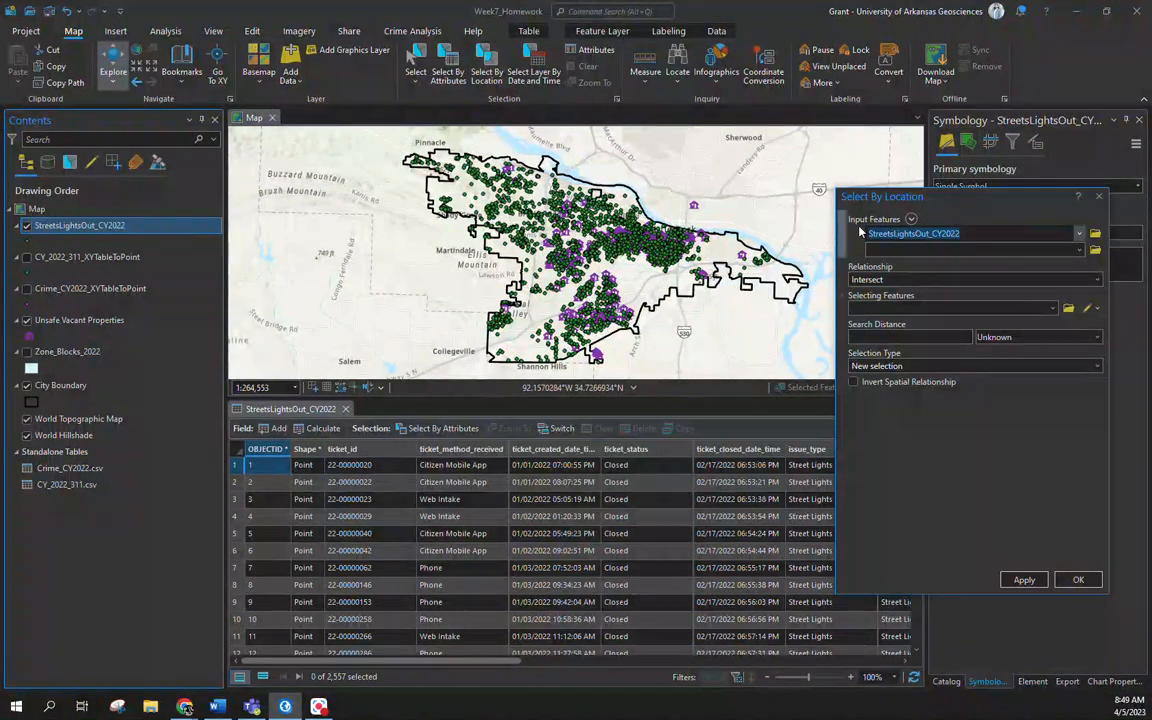
{"action": "left_click", "coordinate": [1079, 235]}
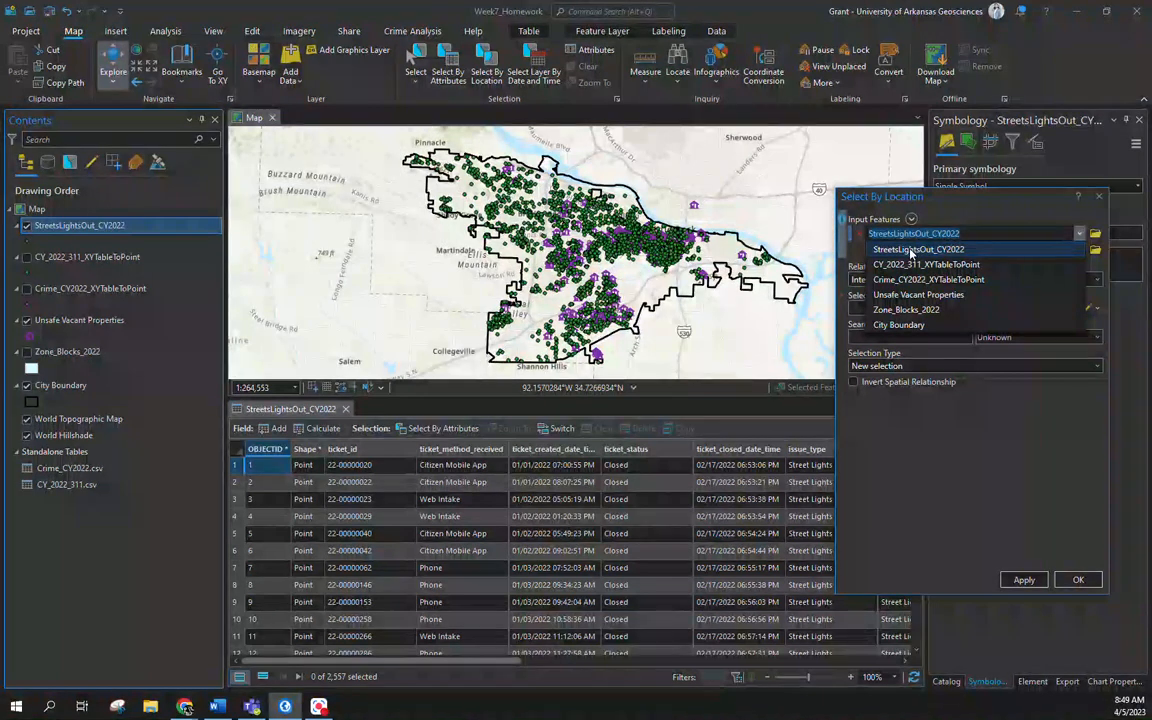
{"action": "left_click", "coordinate": [913, 250]}
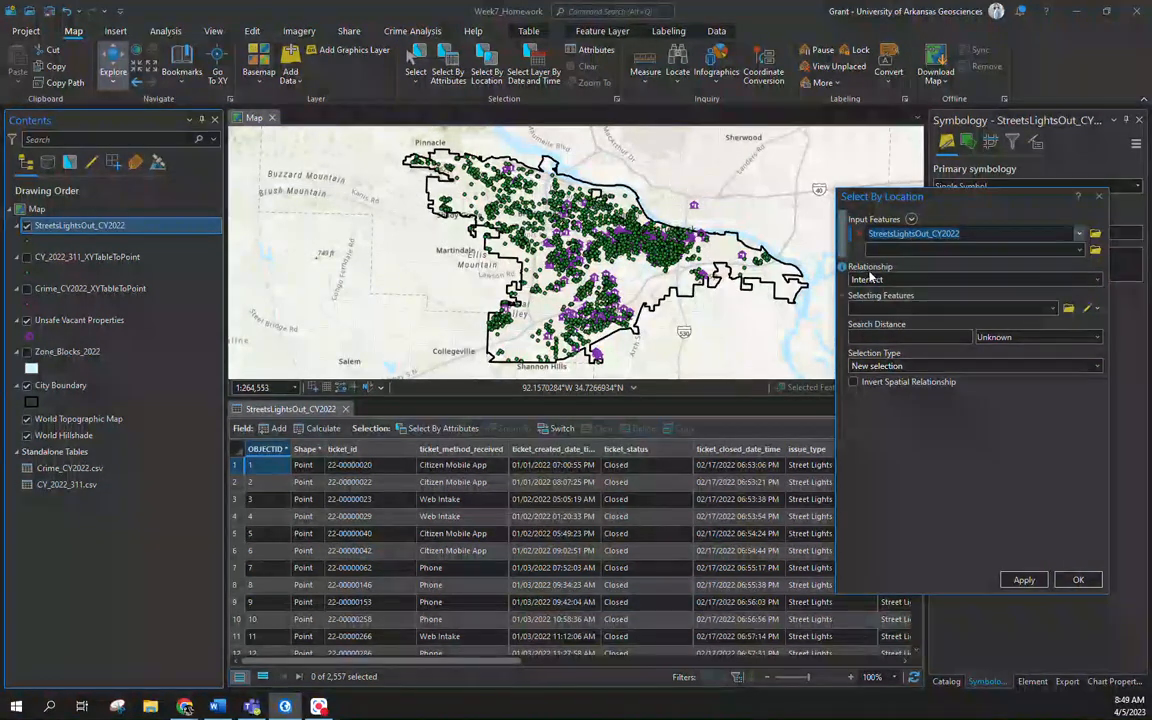
{"action": "left_click", "coordinate": [1097, 281]}
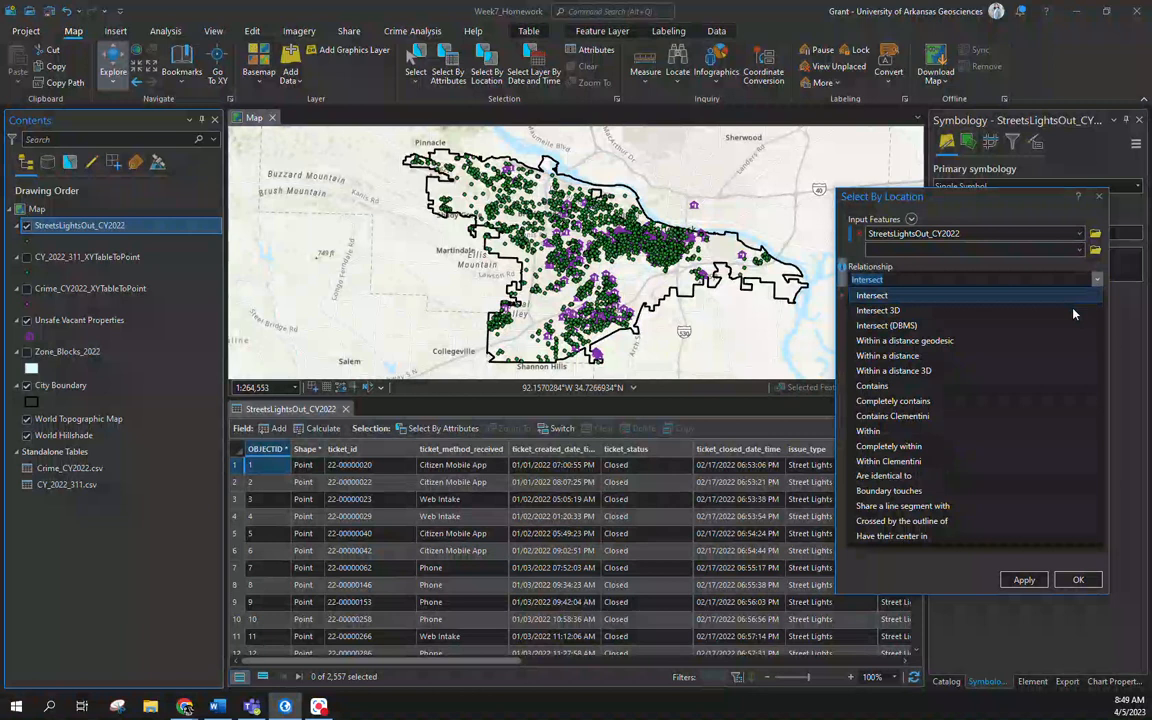
{"action": "left_click", "coordinate": [990, 356]}
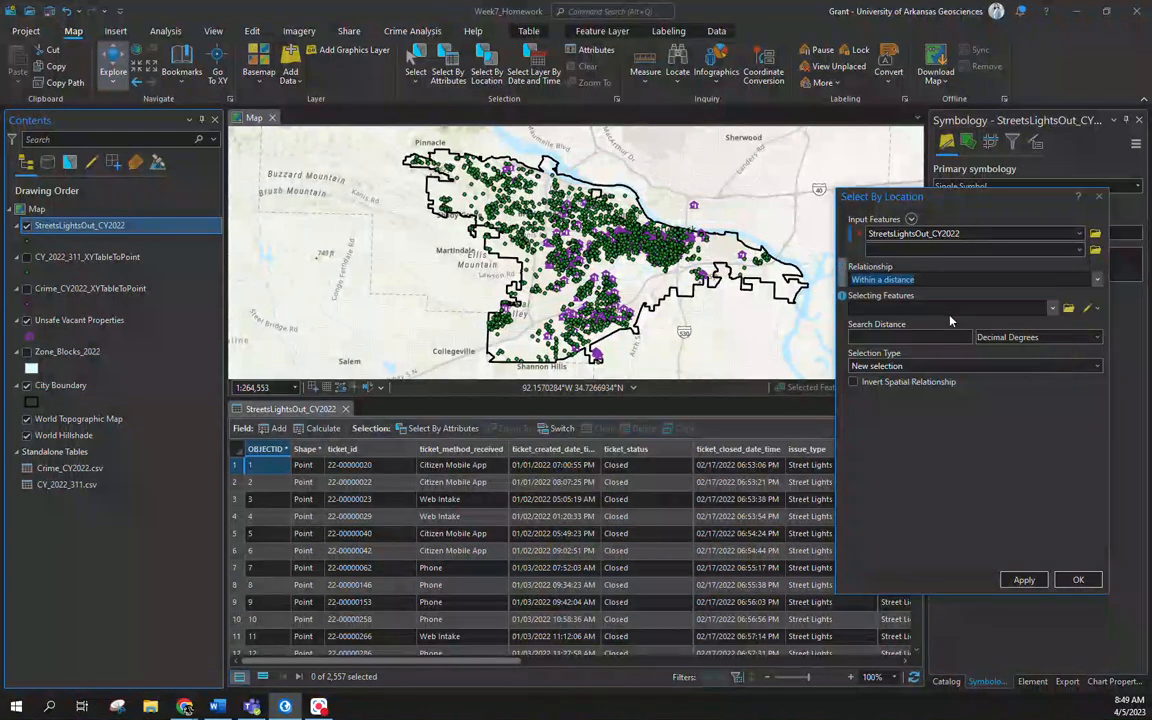
{"action": "left_click", "coordinate": [1053, 309]}
{"action": "left_click", "coordinate": [1022, 358]}
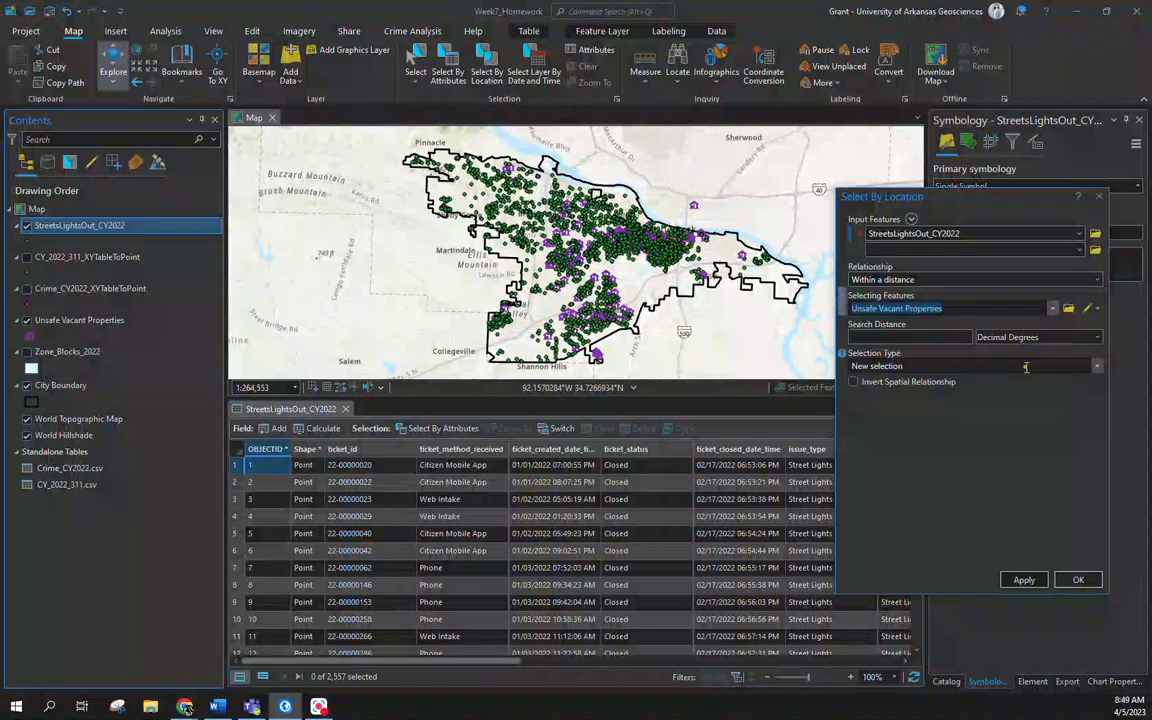
{"action": "left_click", "coordinate": [1045, 338]}
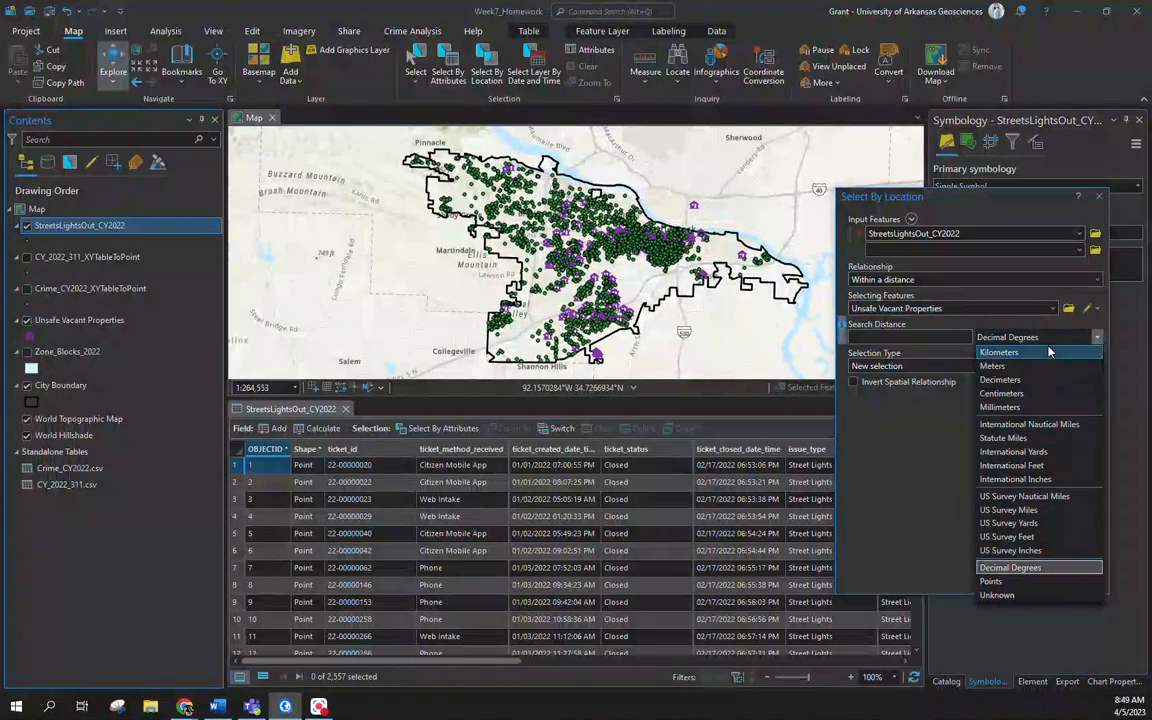
{"action": "left_click", "coordinate": [1010, 510]}
{"action": "left_click", "coordinate": [918, 337]}
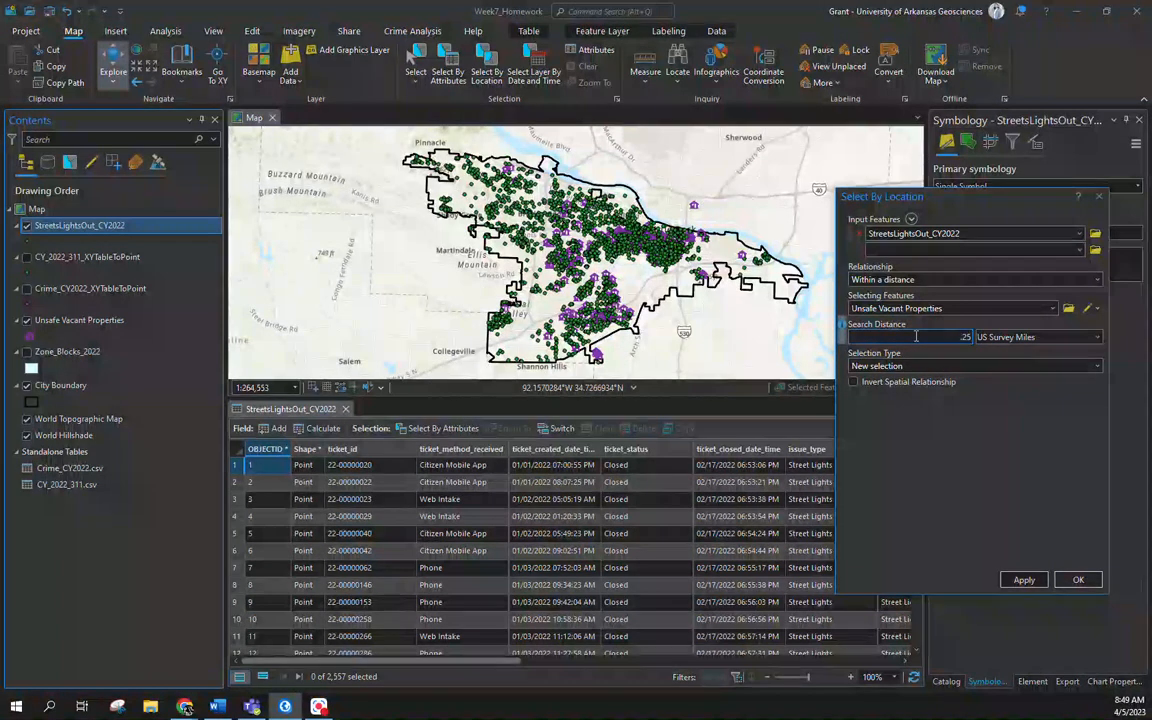
{"action": "type", "text": ".25"}
{"action": "left_click", "coordinate": [1023, 580]}
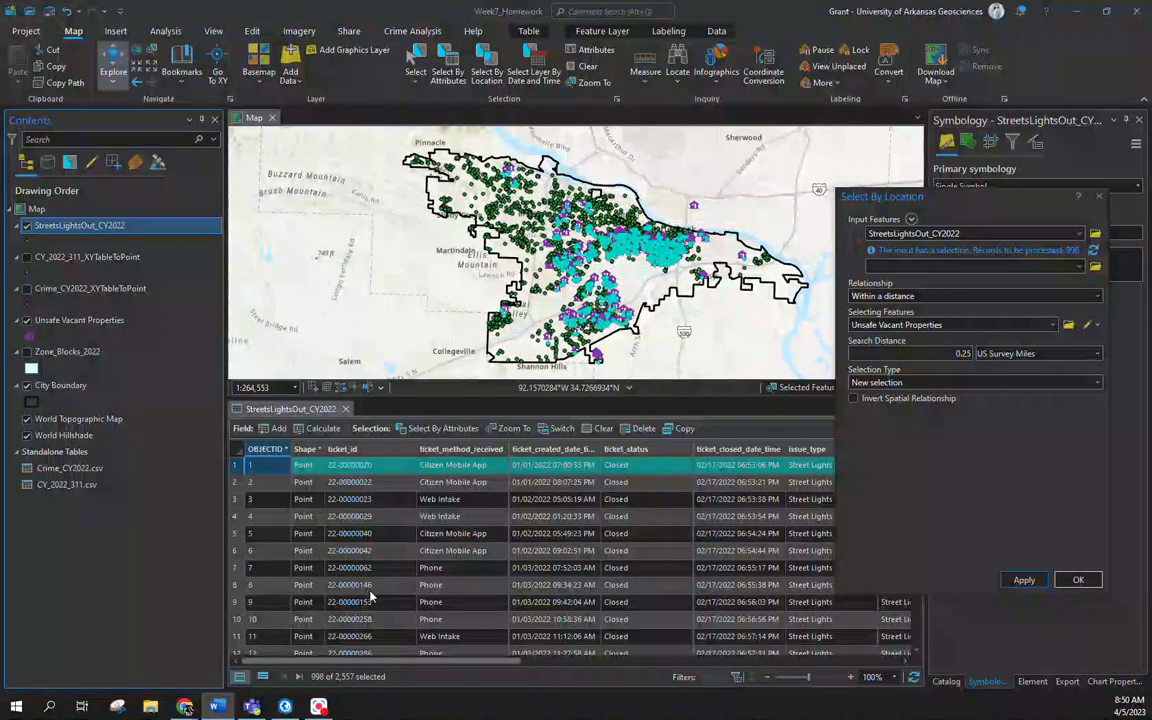
Clear the street-light selection, then put away the StreetsLightsOut_CY2022 attribute table and hide its layer
{"action": "left_click", "coordinate": [1098, 197]}
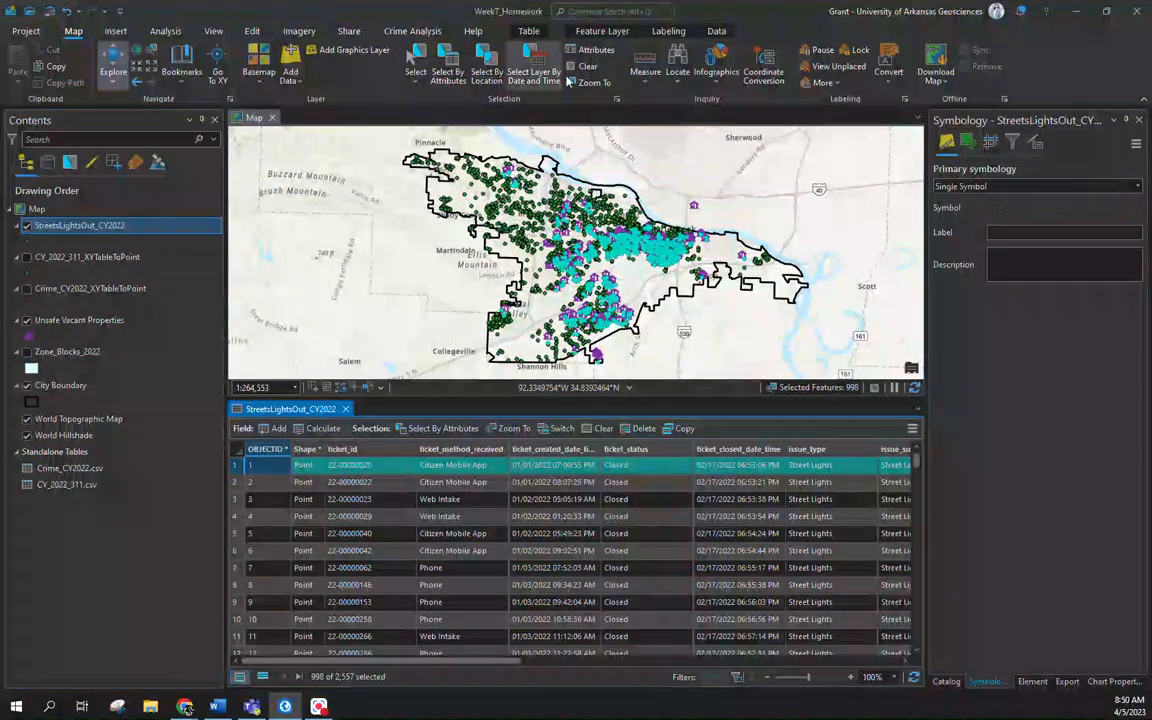
{"action": "left_click", "coordinate": [345, 410]}
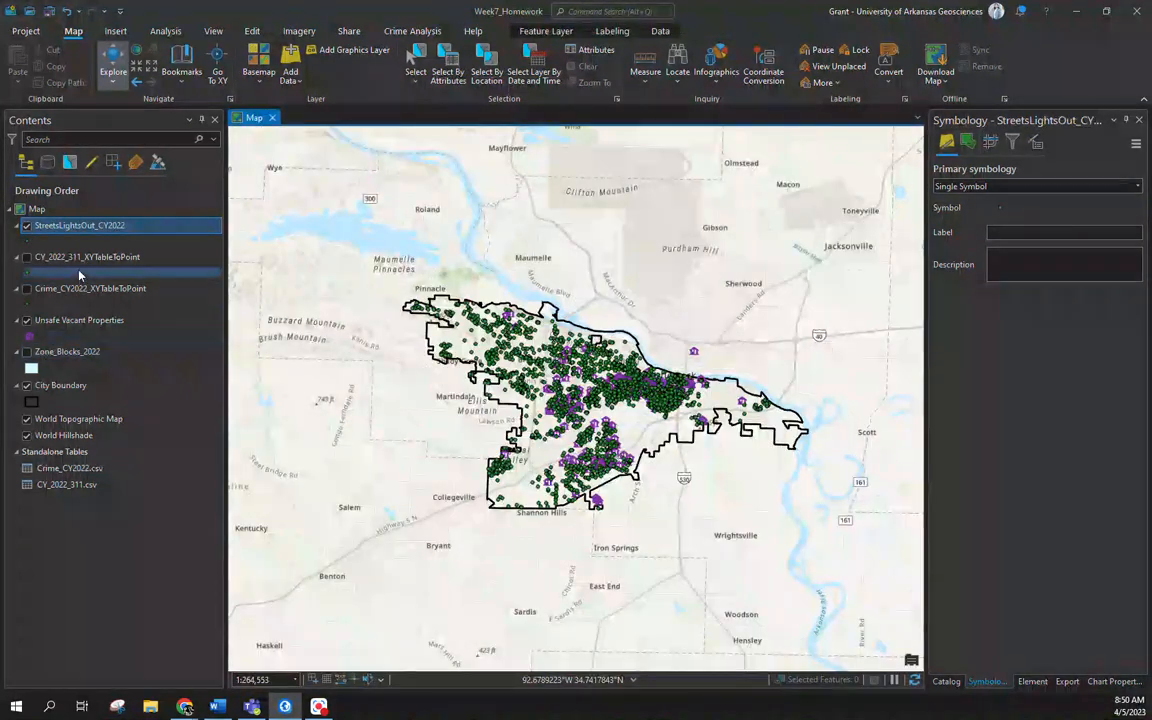
{"action": "left_click", "coordinate": [27, 226]}
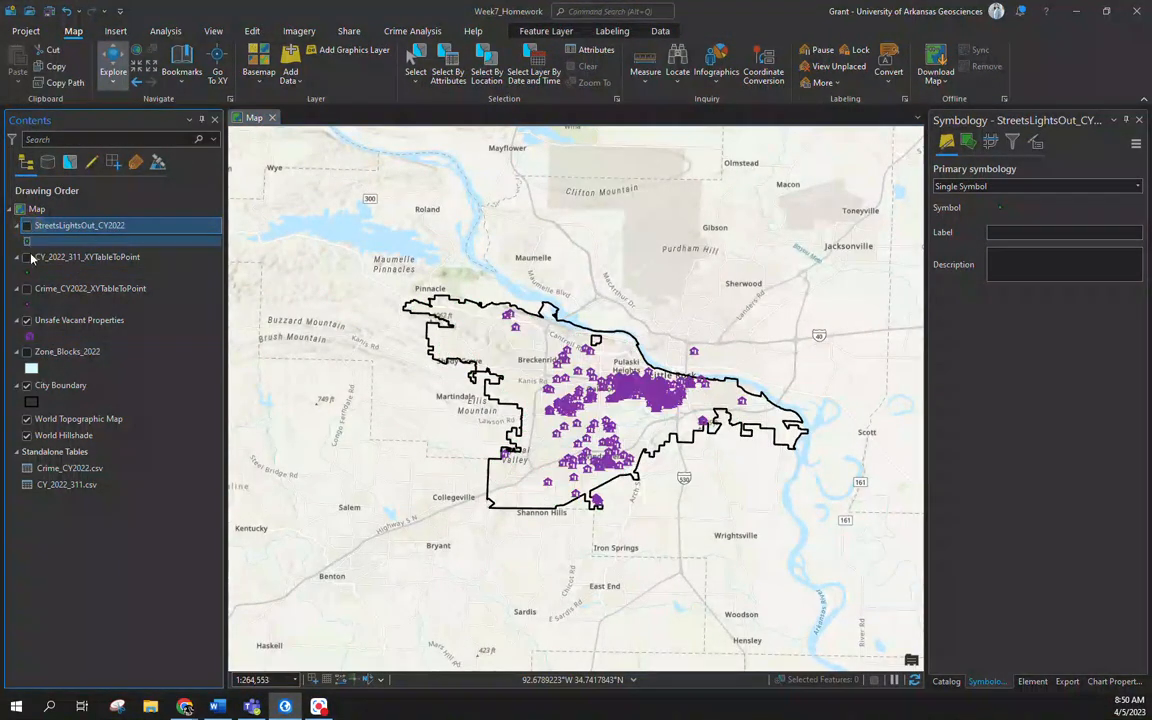
Open the attribute table of the CY_2022_311_XYTableToPoint layer
{"action": "left_click", "coordinate": [76, 259]}
{"action": "right_click", "coordinate": [76, 259]}
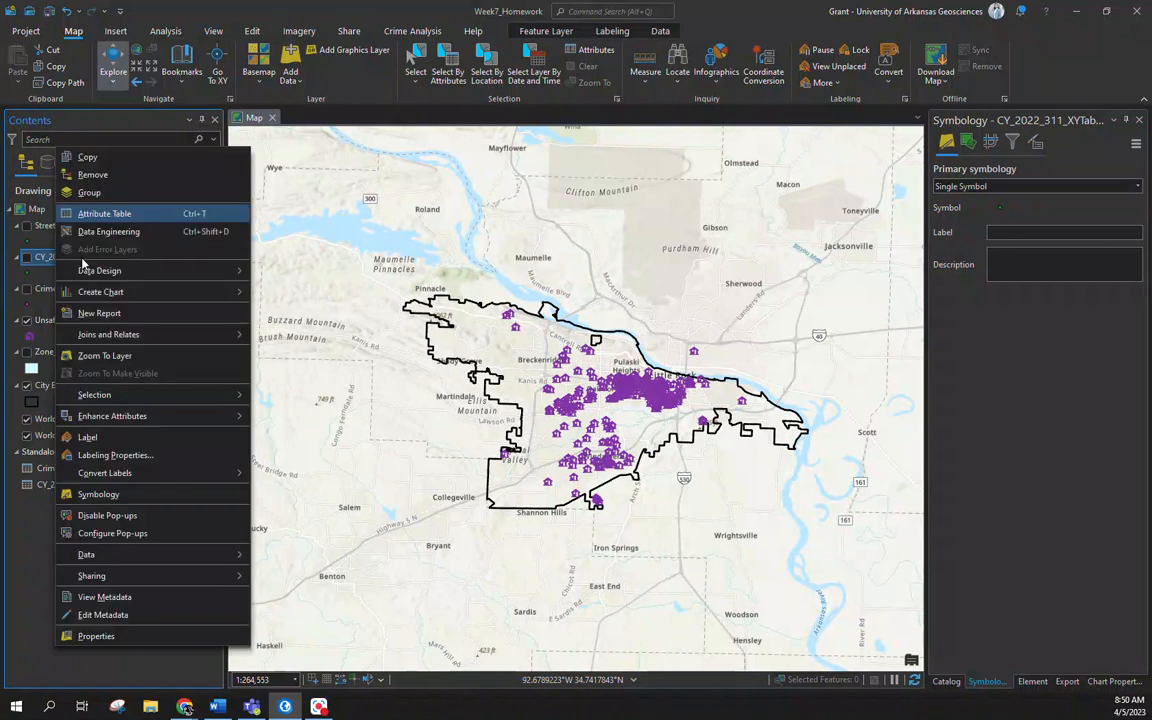
{"action": "left_click", "coordinate": [128, 205]}
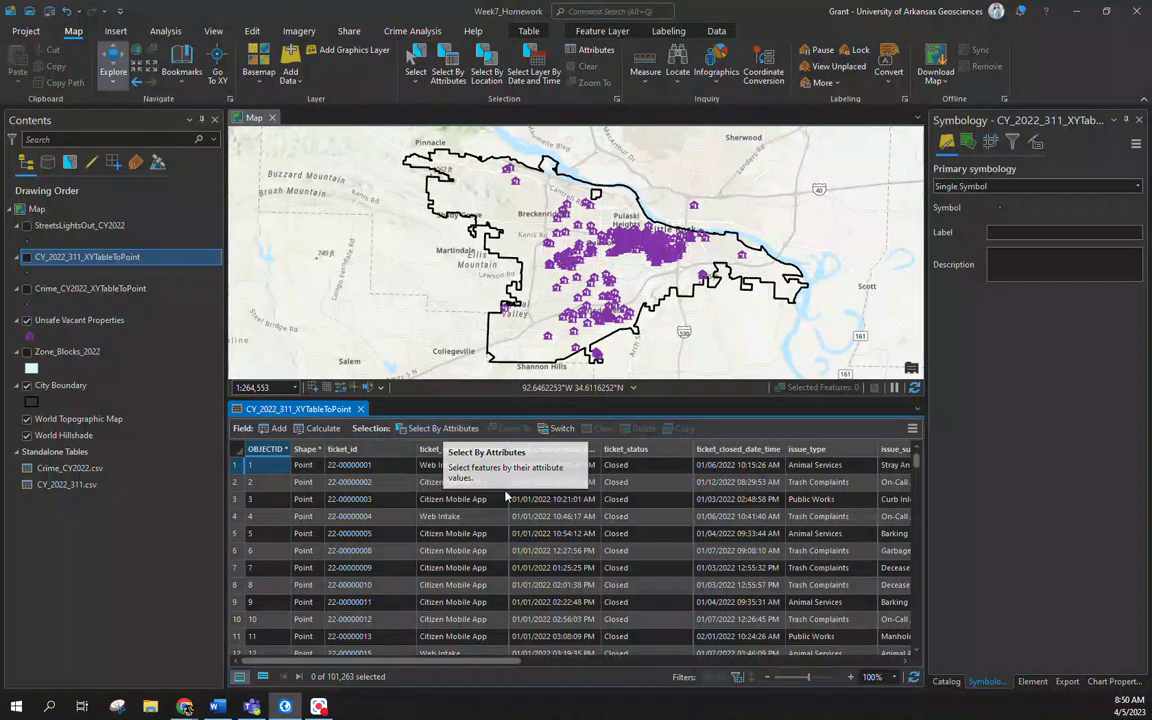
Select by attributes the CY_2022_311_XYTableToPoint records whose issue sub-category is equal to Pothole Repair
{"action": "left_click", "coordinate": [440, 74]}
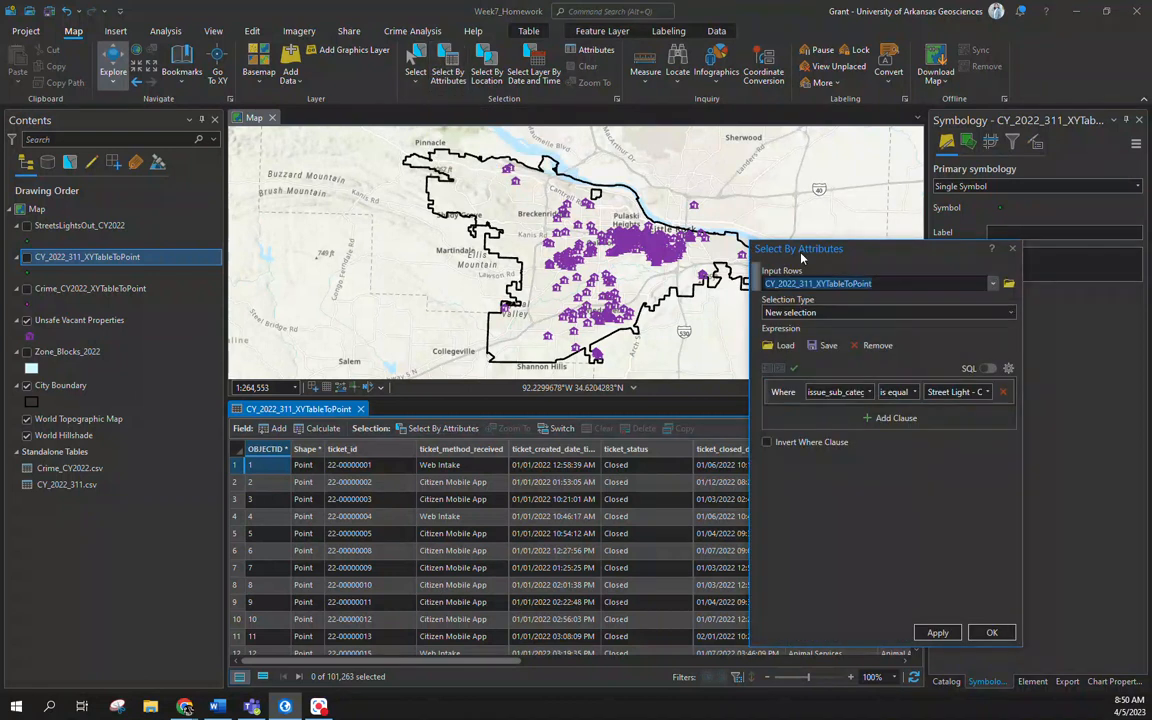
{"action": "left_click", "coordinate": [1011, 251]}
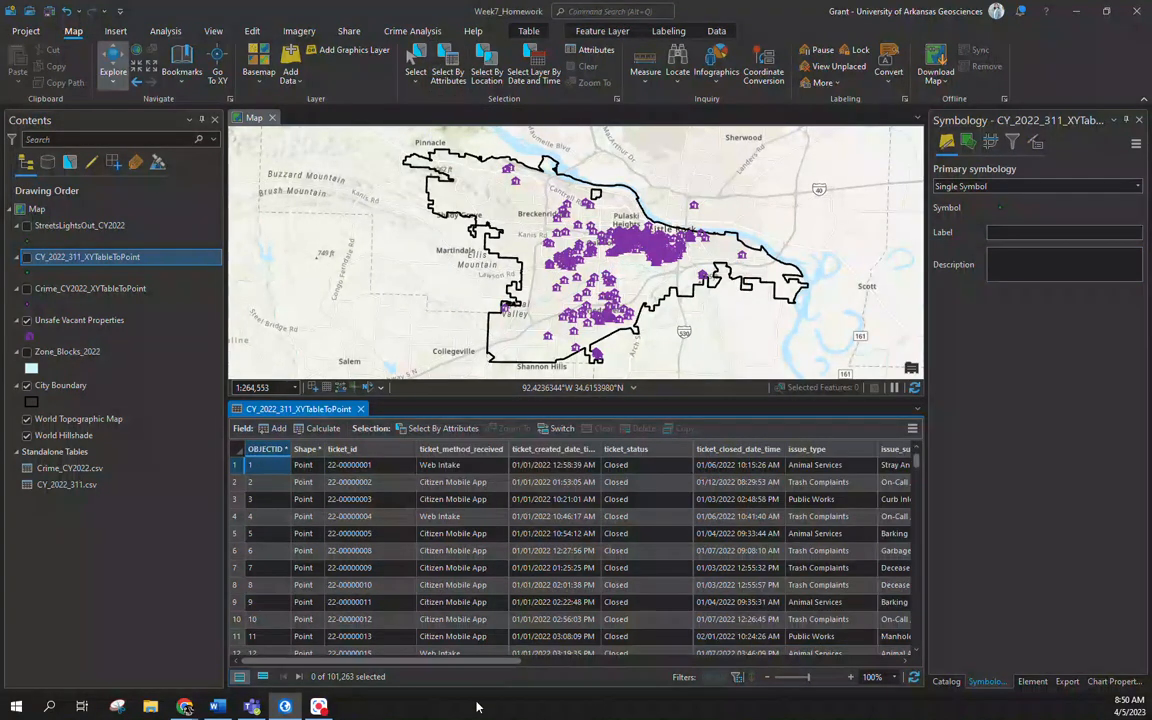
{"action": "left_click", "coordinate": [437, 428]}
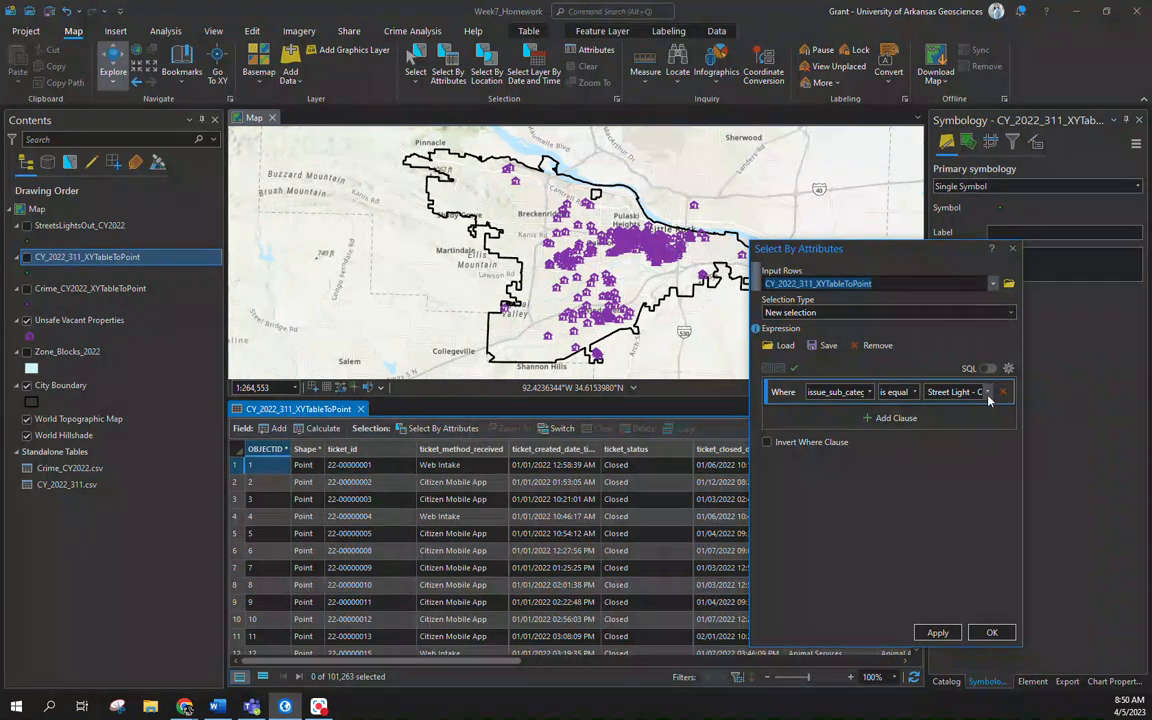
{"action": "left_click", "coordinate": [985, 393]}
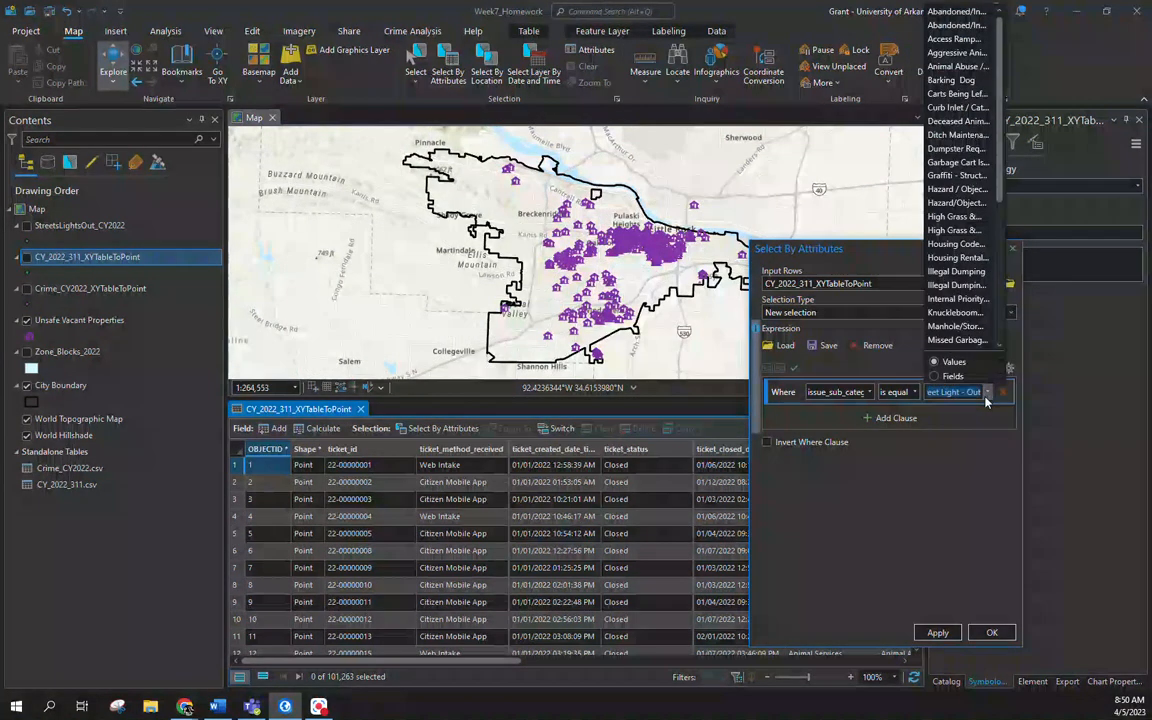
{"action": "scroll", "coordinate": [969, 231], "scroll_direction": "down", "scroll_amount": 2}
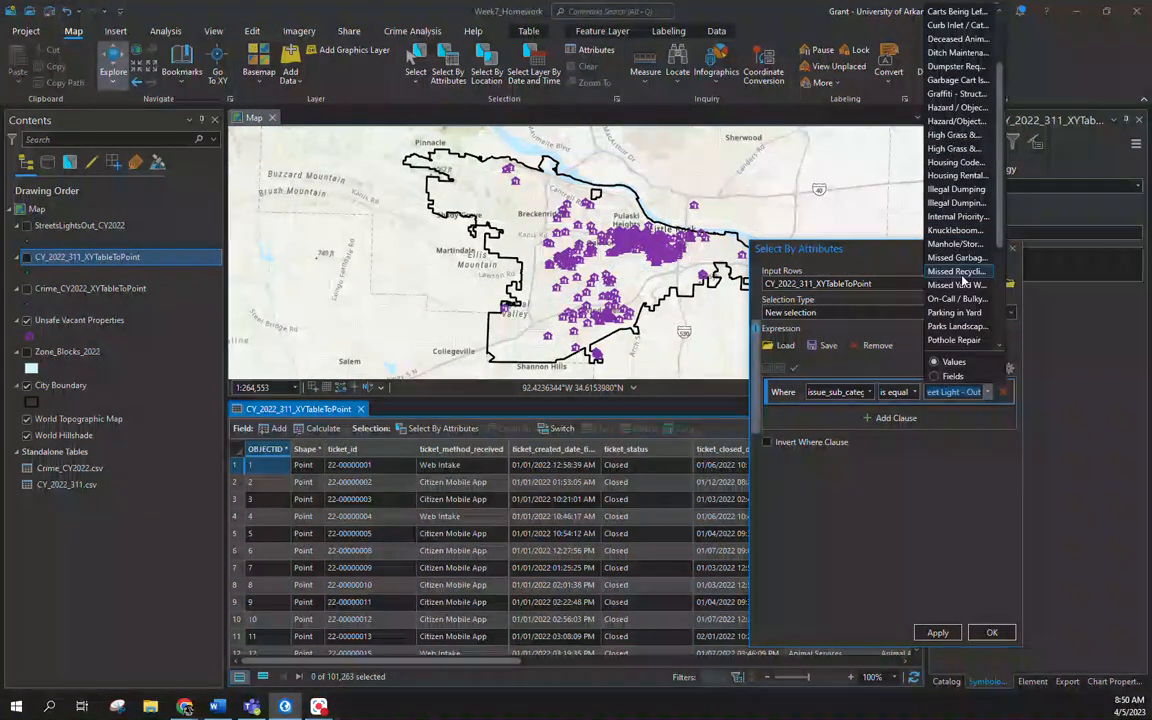
{"action": "scroll", "coordinate": [965, 270], "scroll_direction": "down", "scroll_amount": 1}
{"action": "left_click", "coordinate": [958, 300]}
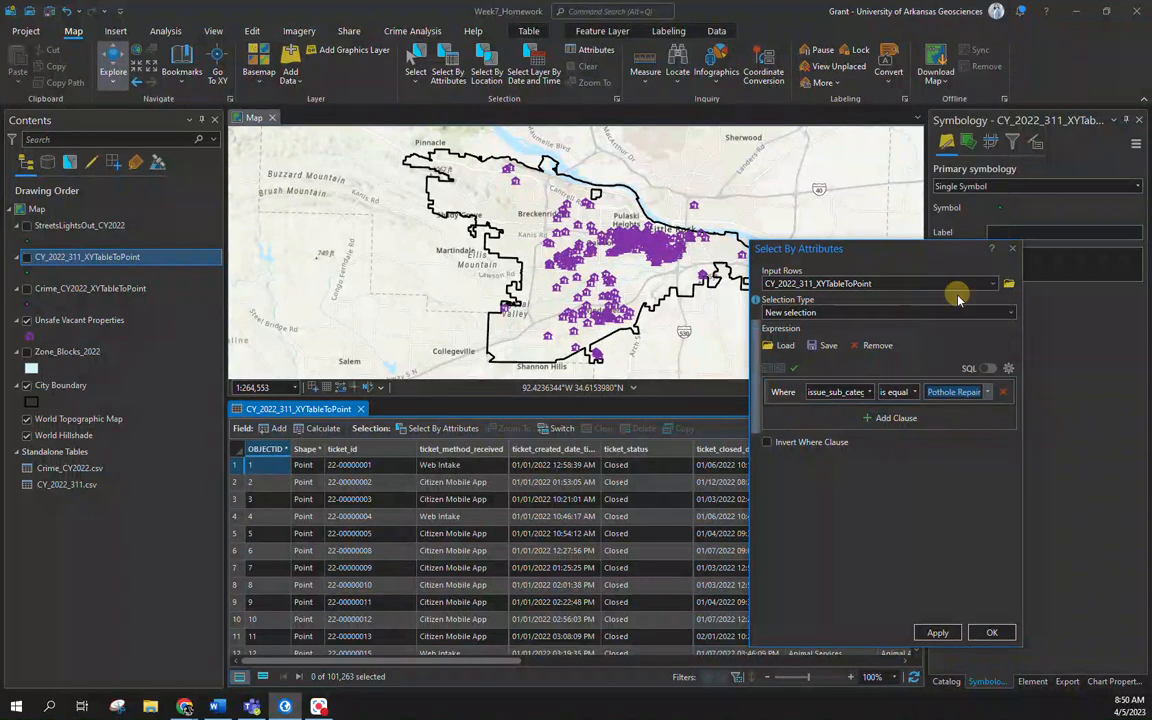
{"action": "left_click", "coordinate": [937, 632]}
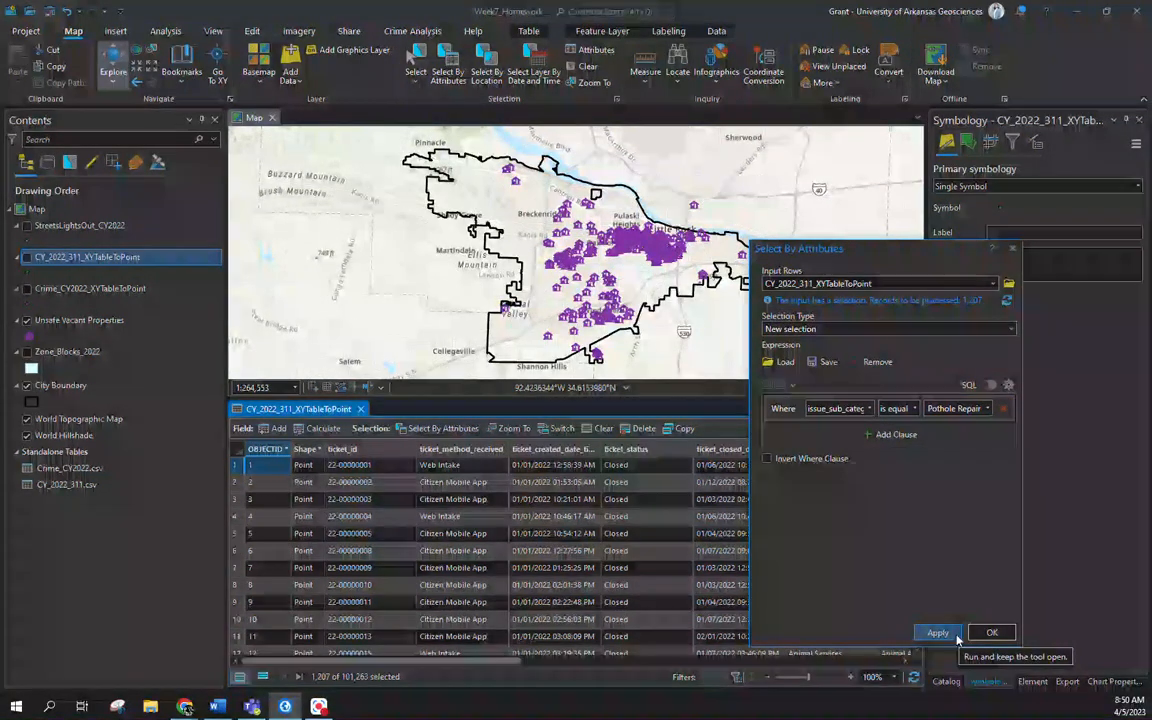
Show the 311 layer and export its selected features to Week7_Homework.gdb as a feature class named PotHoleRepair_CY_2022
{"action": "left_click", "coordinate": [28, 258]}
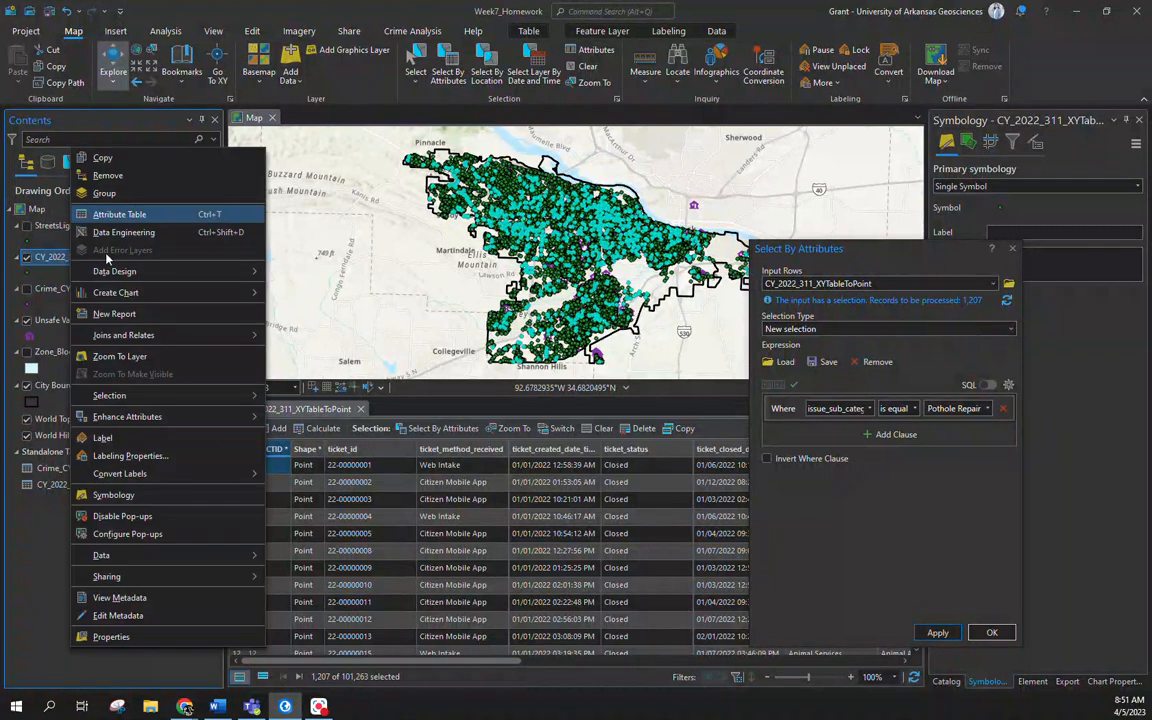
{"action": "mouse_move", "coordinate": [200, 555]}
{"action": "left_click", "coordinate": [314, 556]}
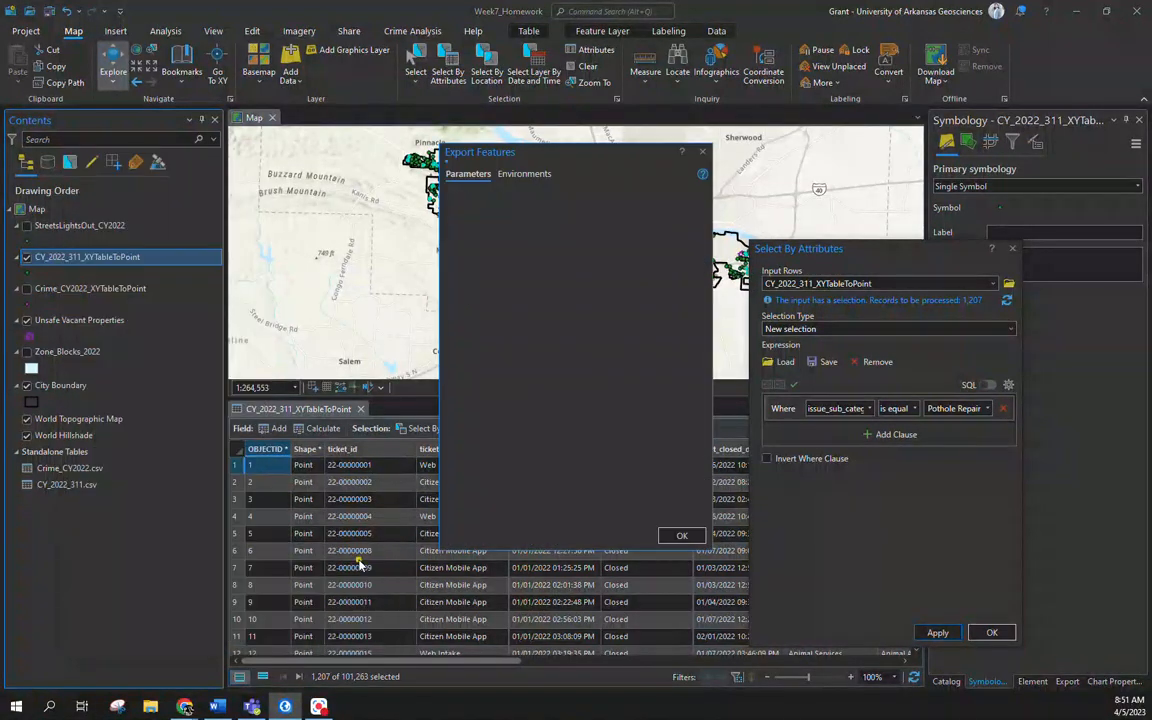
{"action": "left_click", "coordinate": [627, 226]}
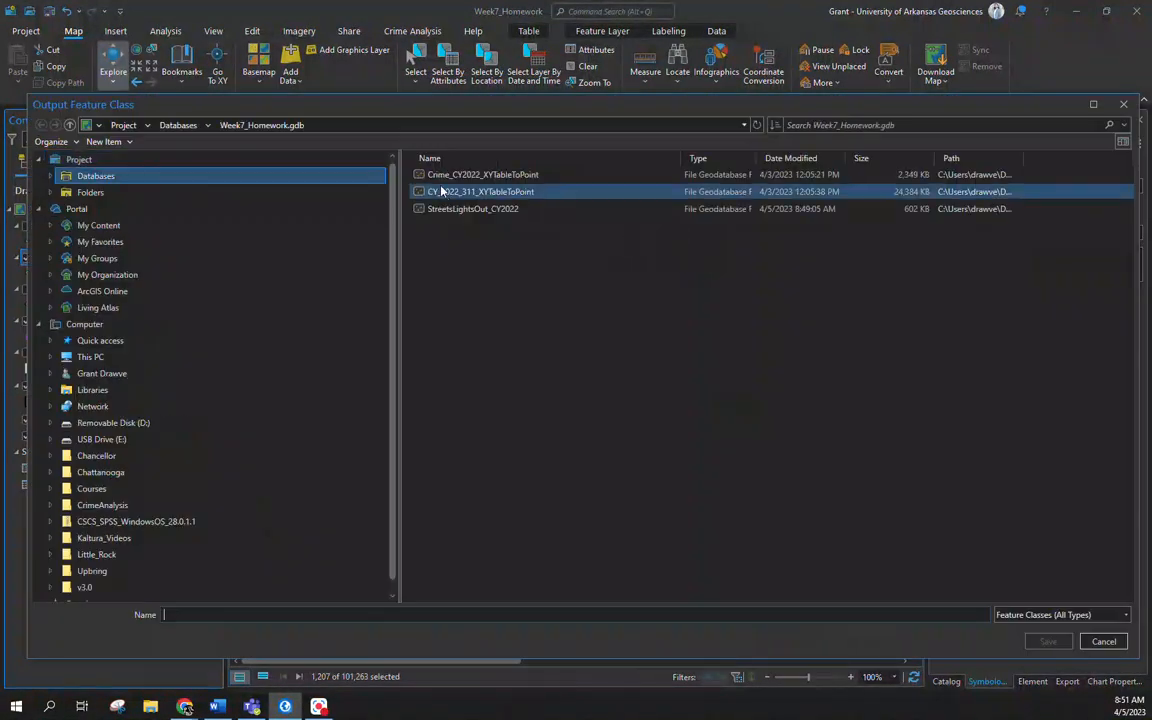
{"action": "type", "text": "PotHoleRepair_CY_2022"}
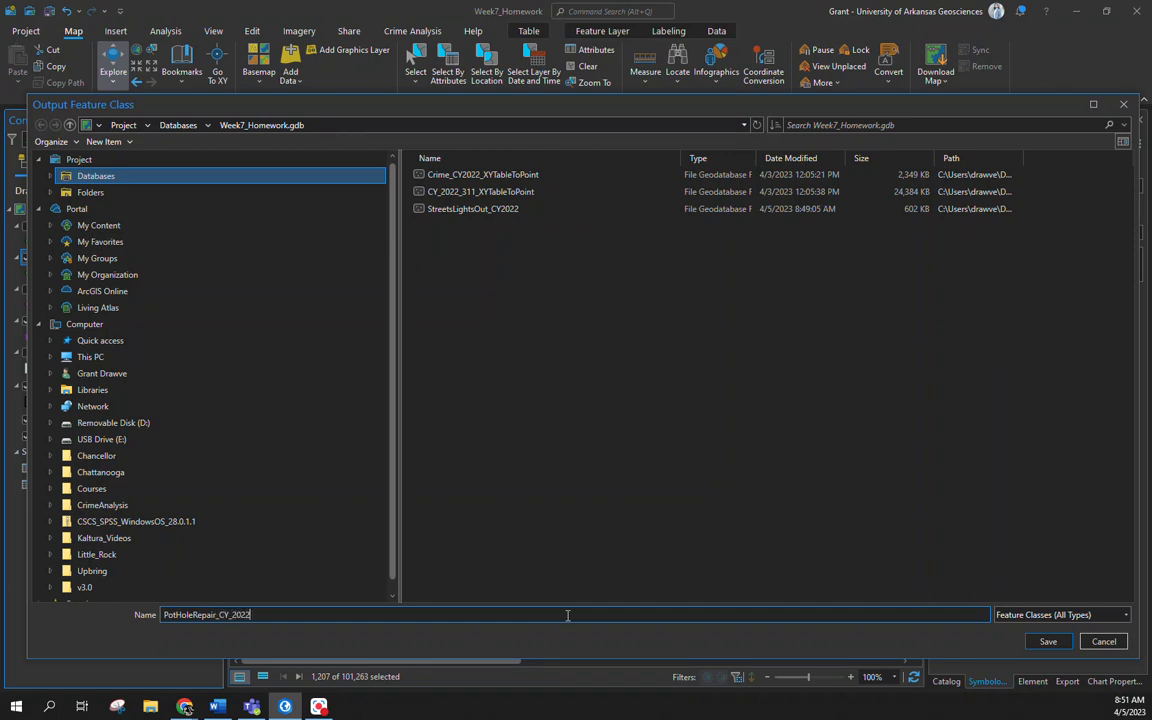
{"action": "key", "text": "Return"}
{"action": "left_click", "coordinate": [681, 535]}
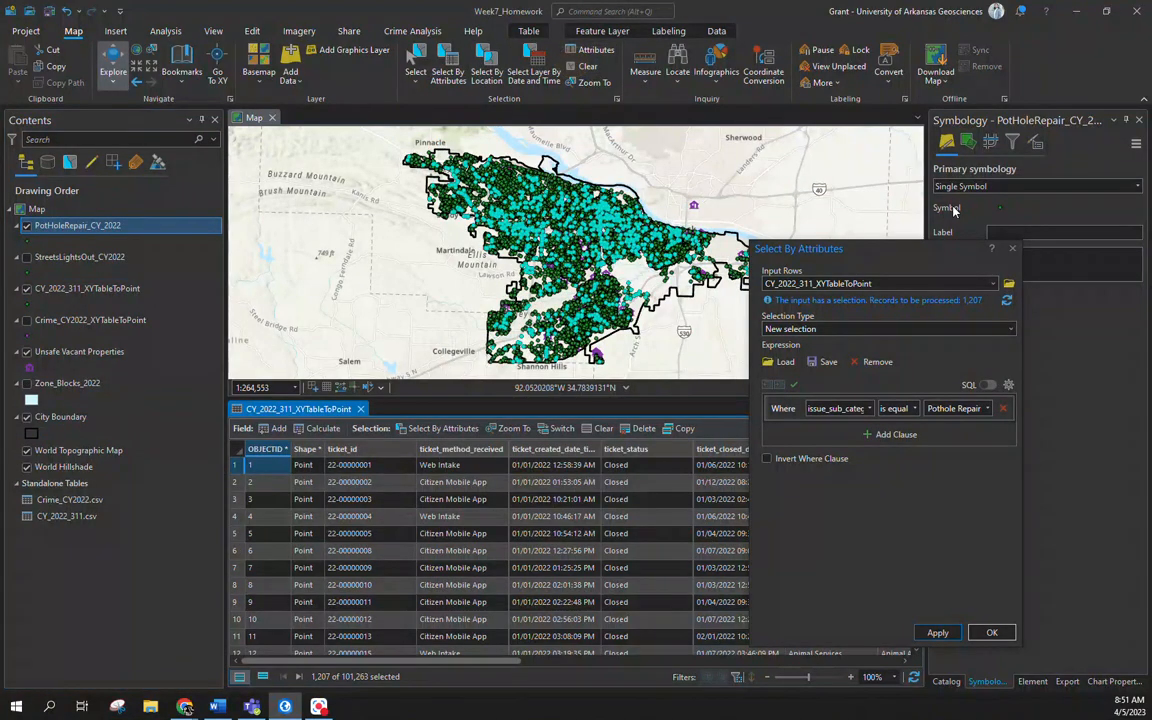
Clear the pothole selection on the 311 data and hide the CY_2022_311_XYTableToPoint layer
{"action": "left_click", "coordinate": [1012, 249]}
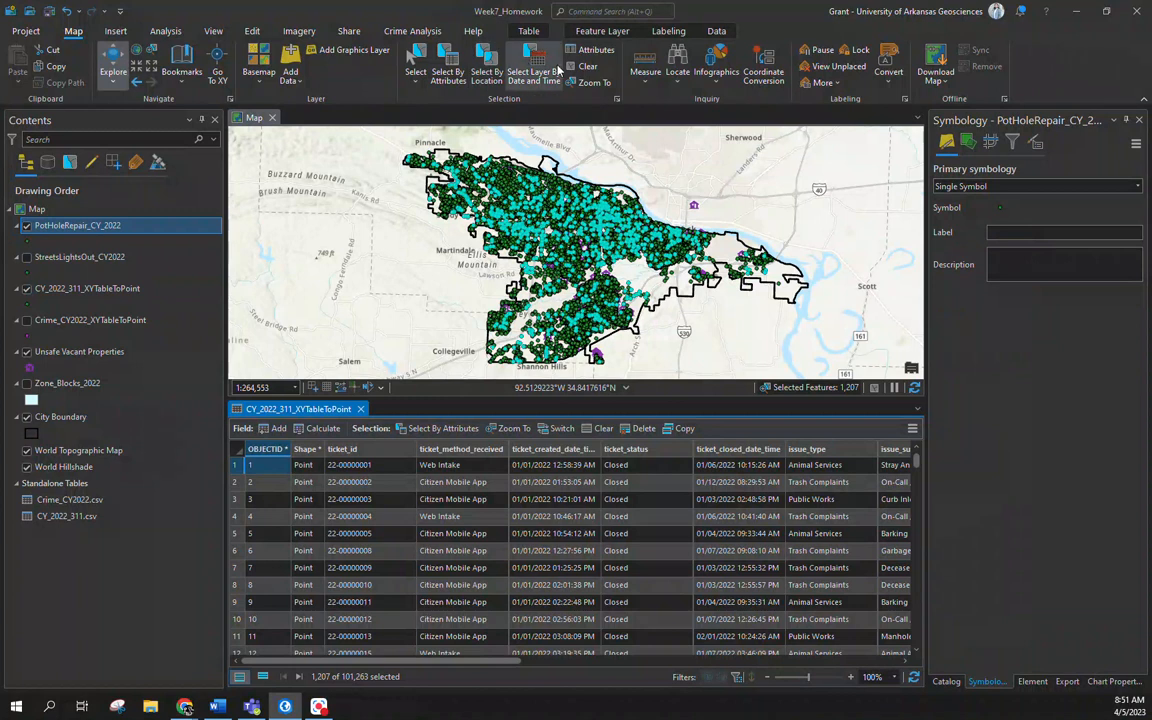
{"action": "left_click", "coordinate": [588, 66]}
{"action": "left_click", "coordinate": [37, 289]}
{"action": "left_click", "coordinate": [27, 289]}
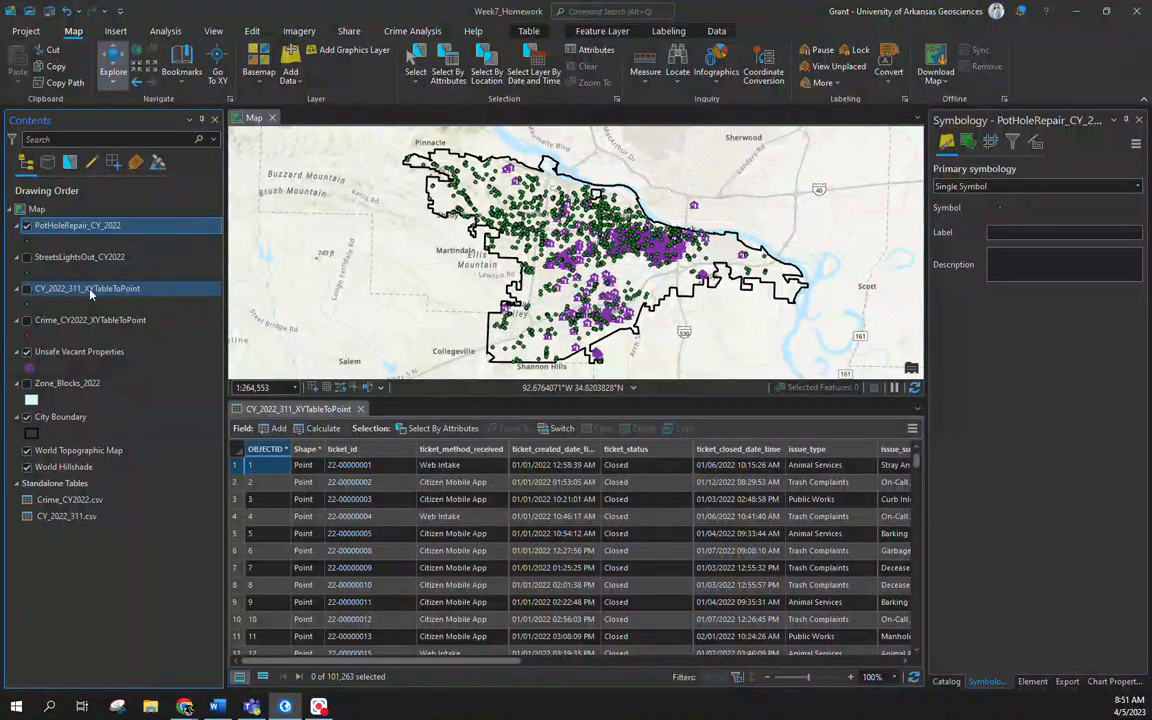
Select by location the PotHoleRepair_CY_2022 features within a distance of 0.5 US Survey Miles of Unsafe Vacant Properties
{"action": "left_click", "coordinate": [487, 70]}
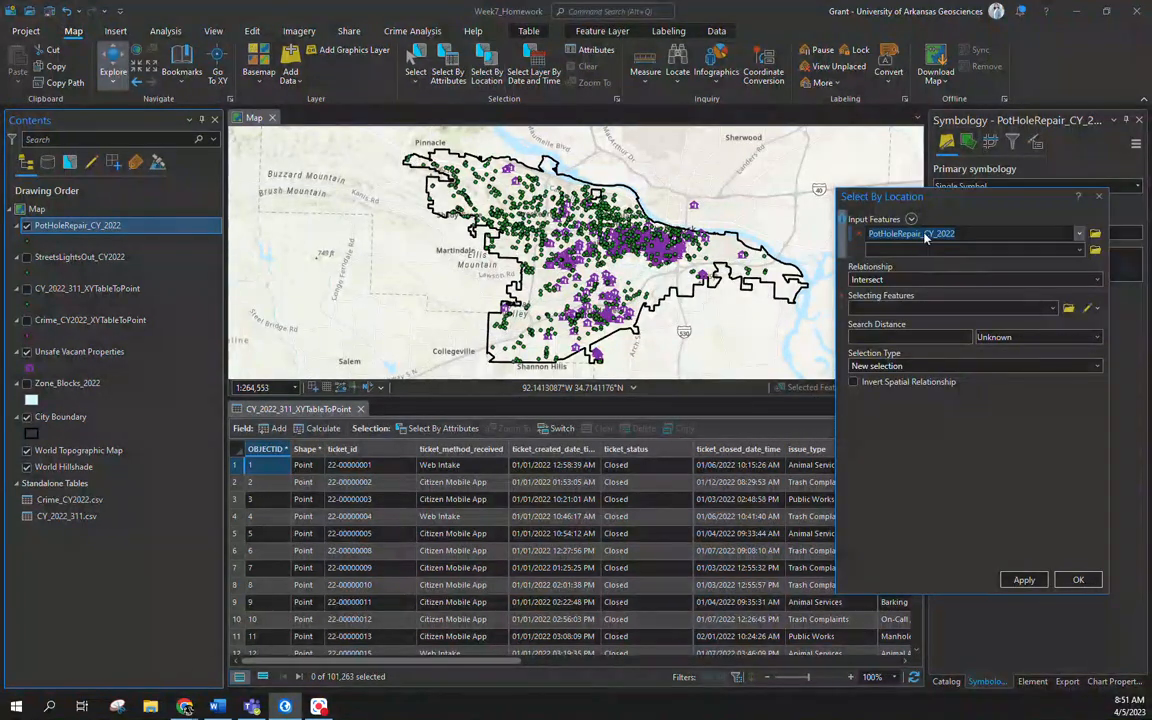
{"action": "left_click", "coordinate": [895, 280]}
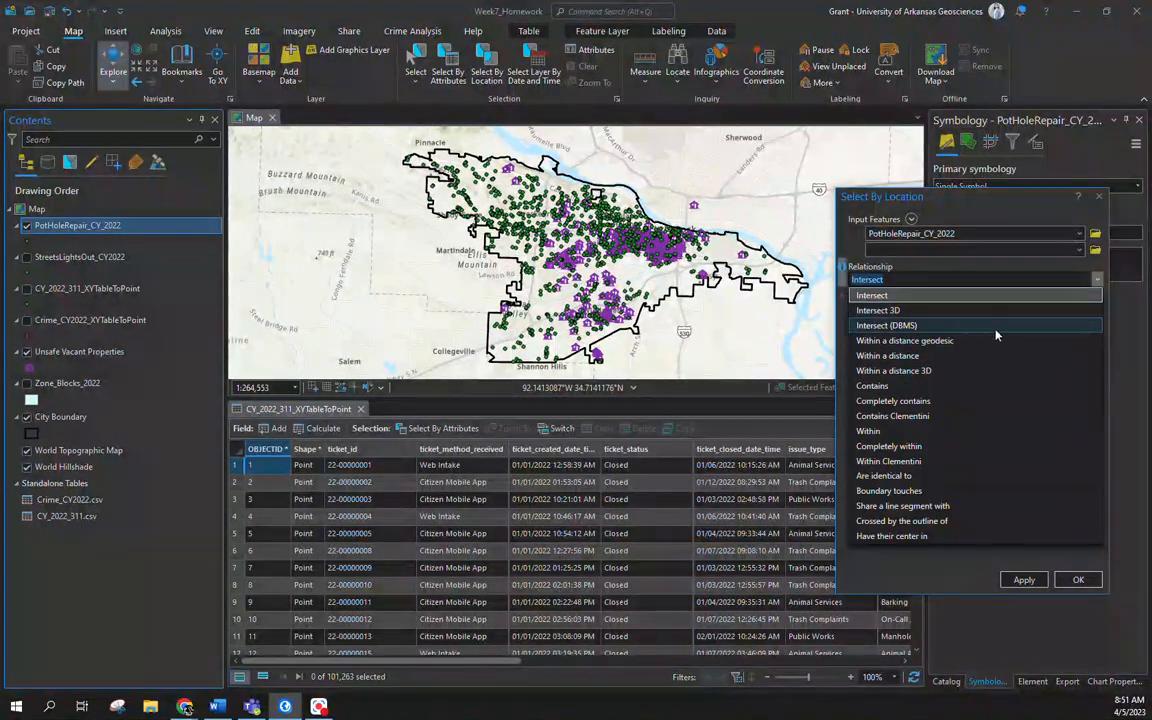
{"action": "left_click", "coordinate": [890, 355]}
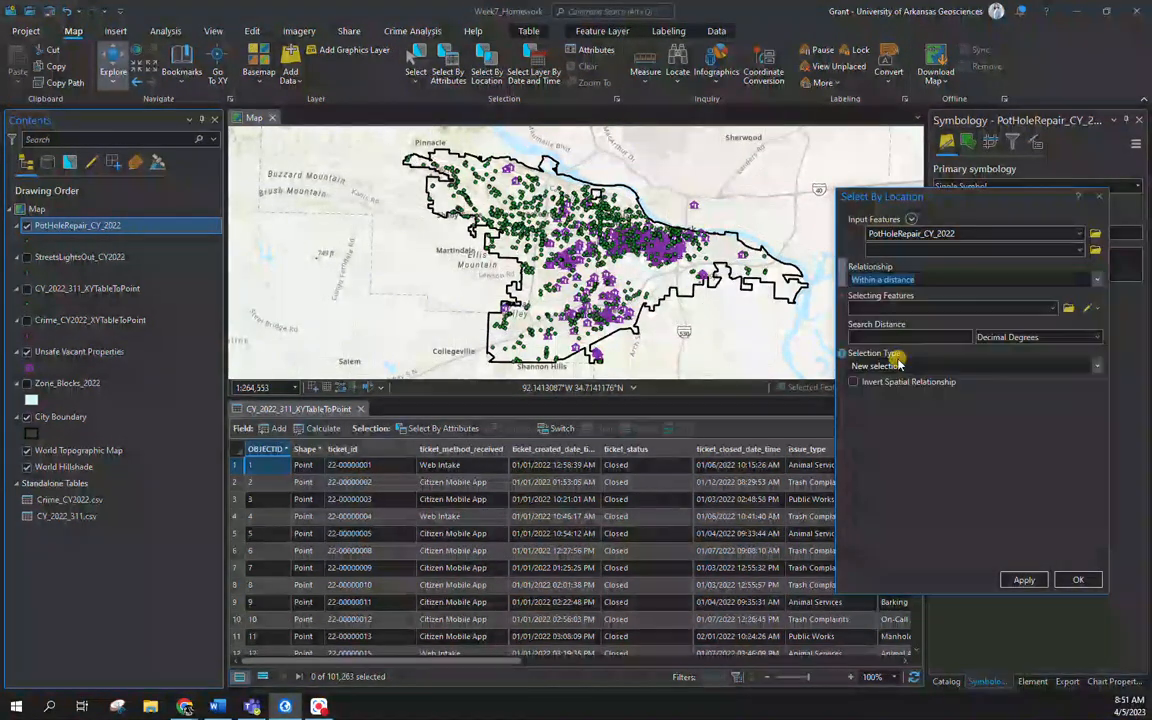
{"action": "left_click", "coordinate": [1050, 309]}
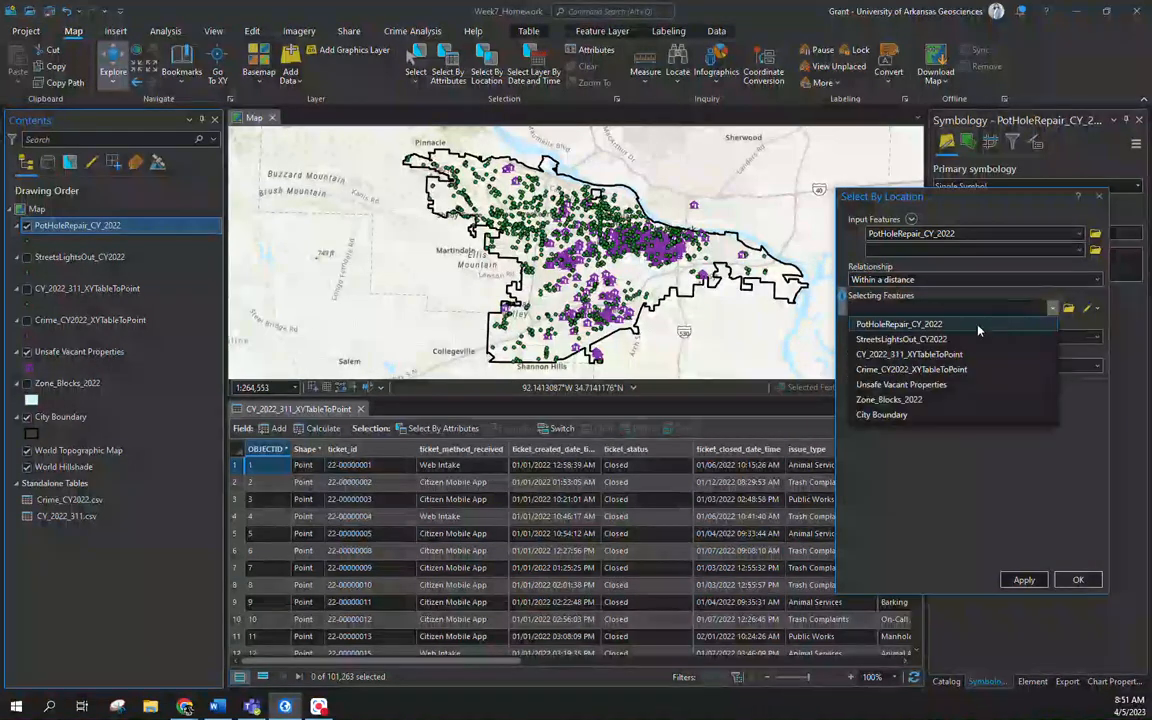
{"action": "left_click", "coordinate": [893, 388]}
{"action": "left_click", "coordinate": [1096, 337]}
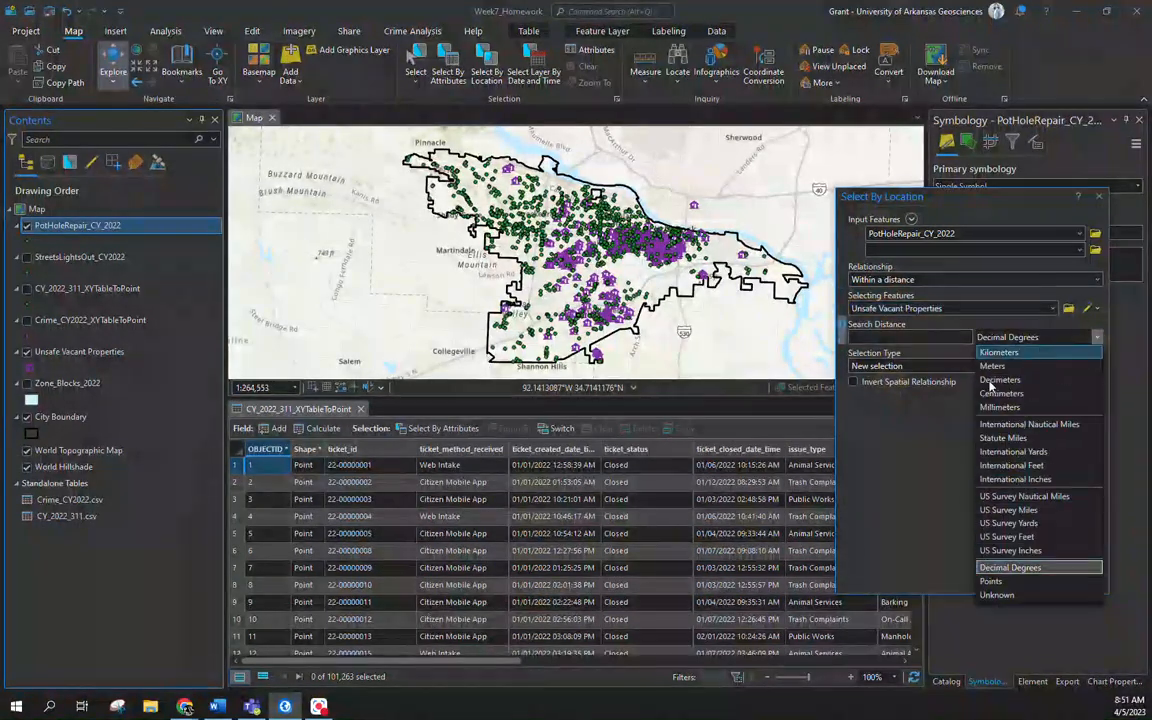
{"action": "left_click", "coordinate": [1008, 510]}
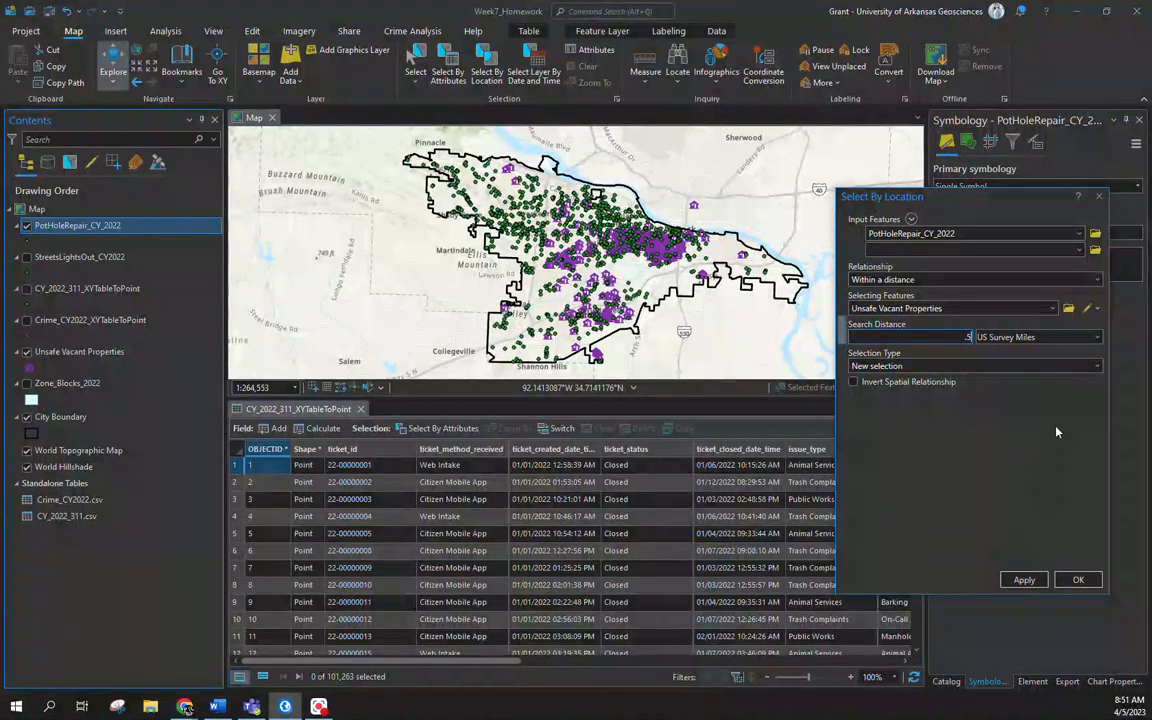
{"action": "left_click", "coordinate": [1020, 581]}
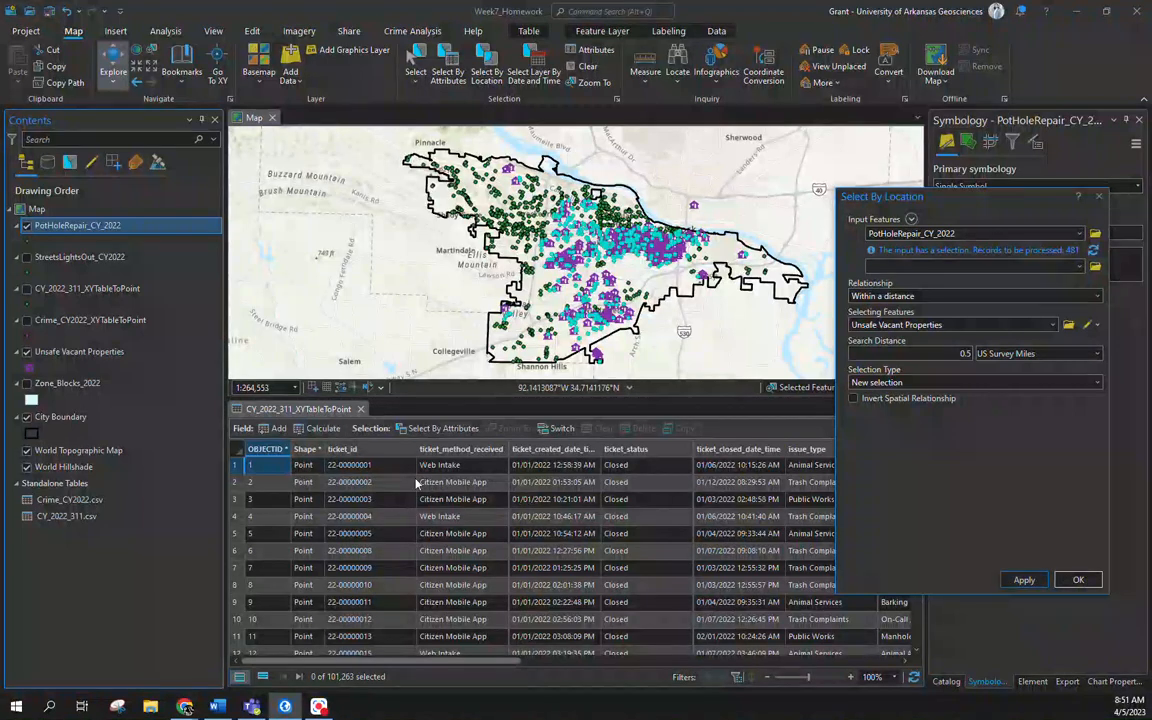
Replace the open 311 table with the PotHoleRepair_CY_2022 attribute table to check the number of selected records
{"action": "left_click", "coordinate": [360, 409]}
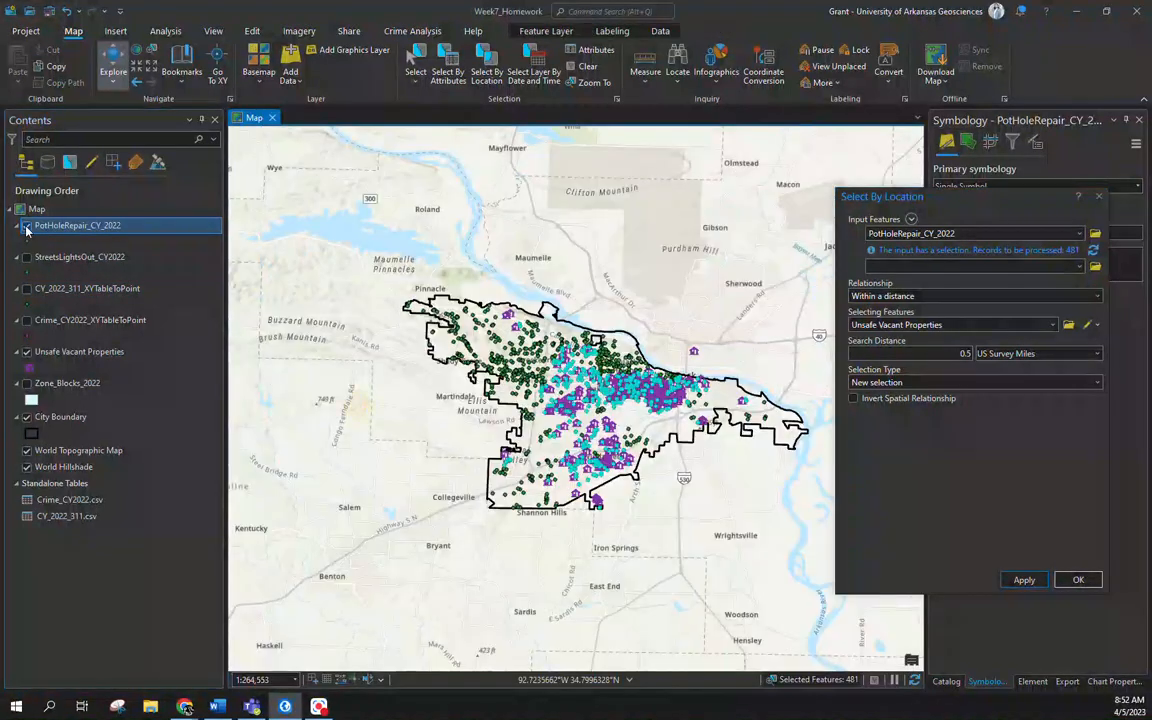
{"action": "right_click", "coordinate": [60, 225]}
{"action": "left_click", "coordinate": [118, 250]}
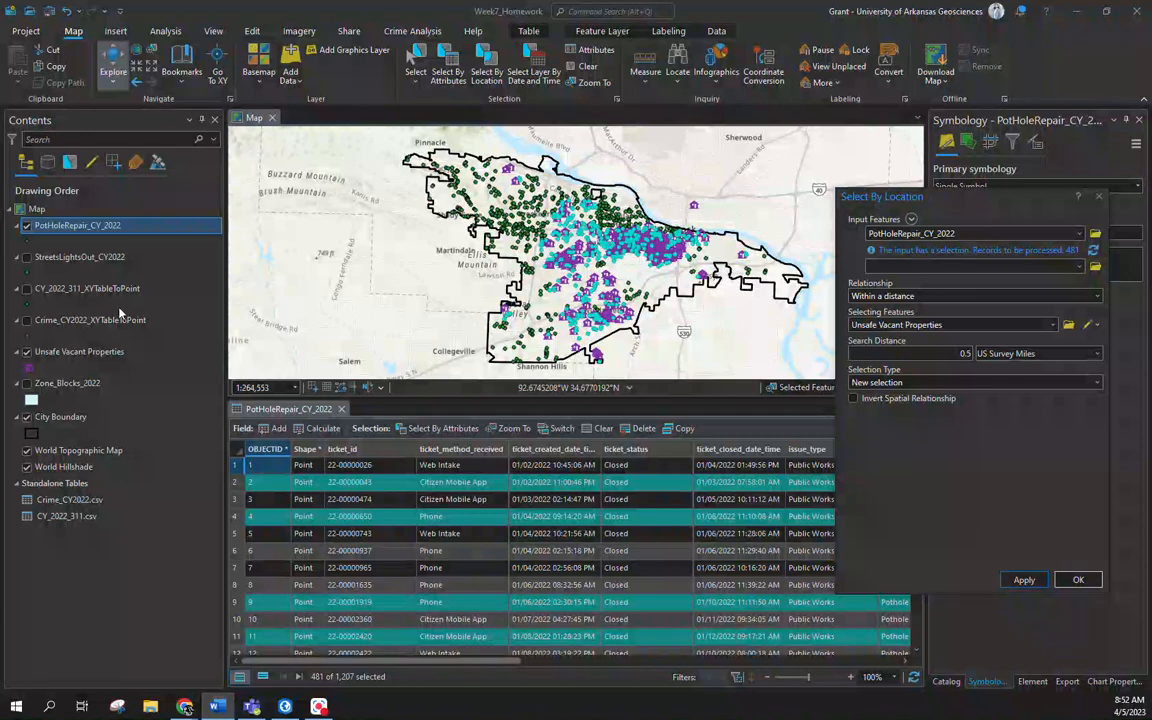
Clear the pothole selection, then put away the PotHoleRepair_CY_2022 attribute table and hide its layer
{"action": "left_click", "coordinate": [1097, 196]}
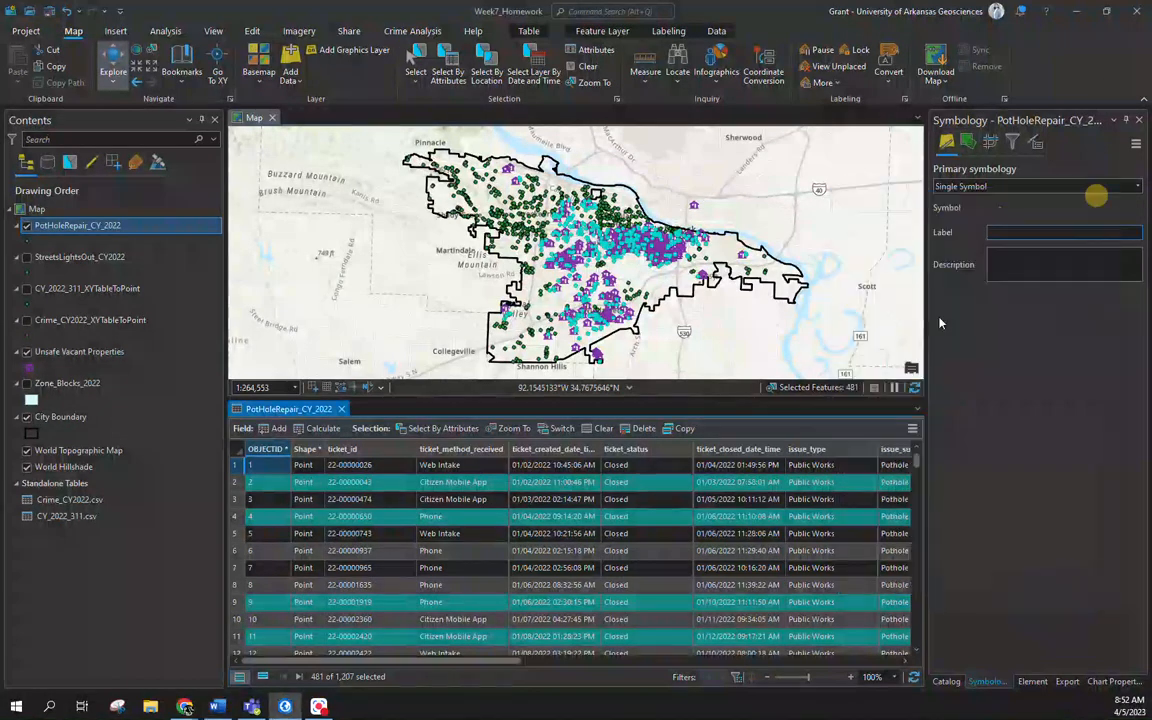
{"action": "left_click", "coordinate": [342, 410]}
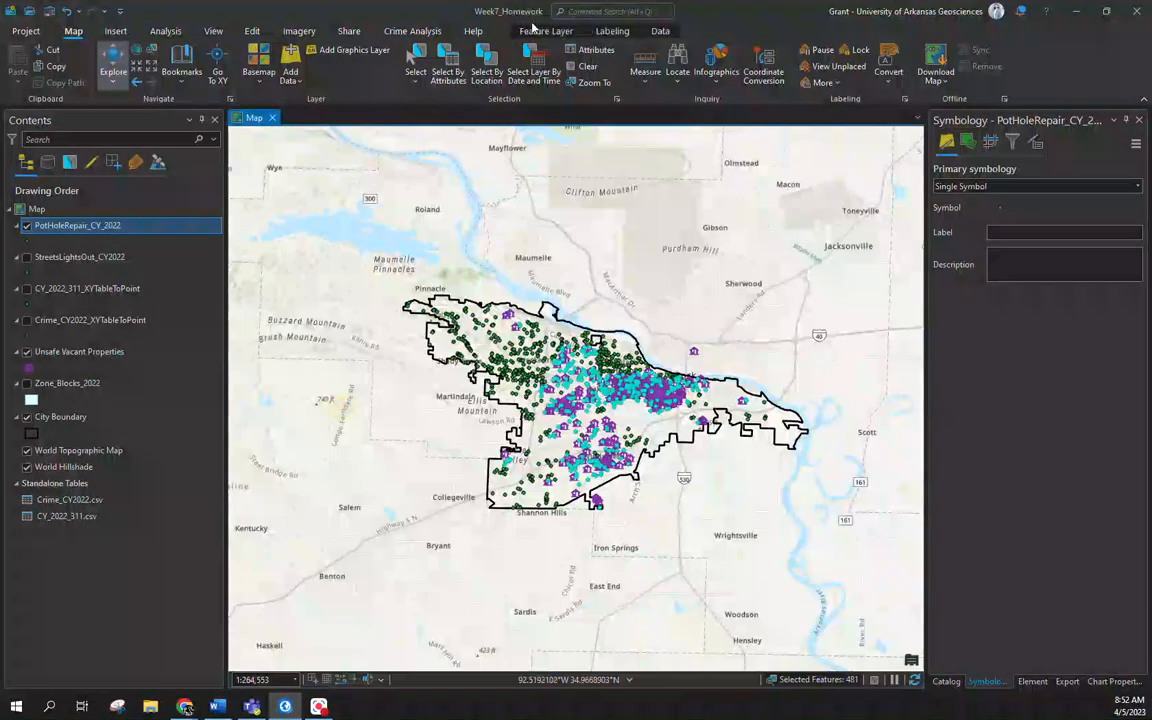
{"action": "left_click", "coordinate": [587, 67]}
{"action": "left_click", "coordinate": [27, 225]}
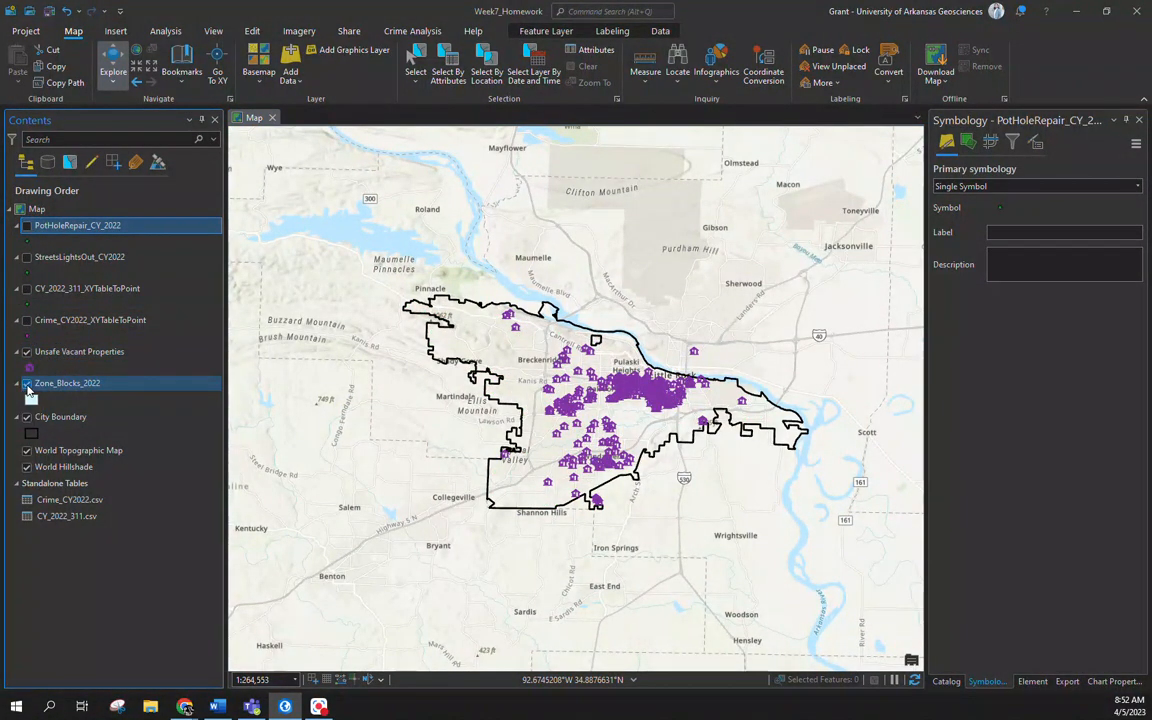
From the Zone_Blocks_2022 attribute table, select by attributes the records where Elementary is equal to STEPHENS
{"action": "right_click", "coordinate": [52, 388]}
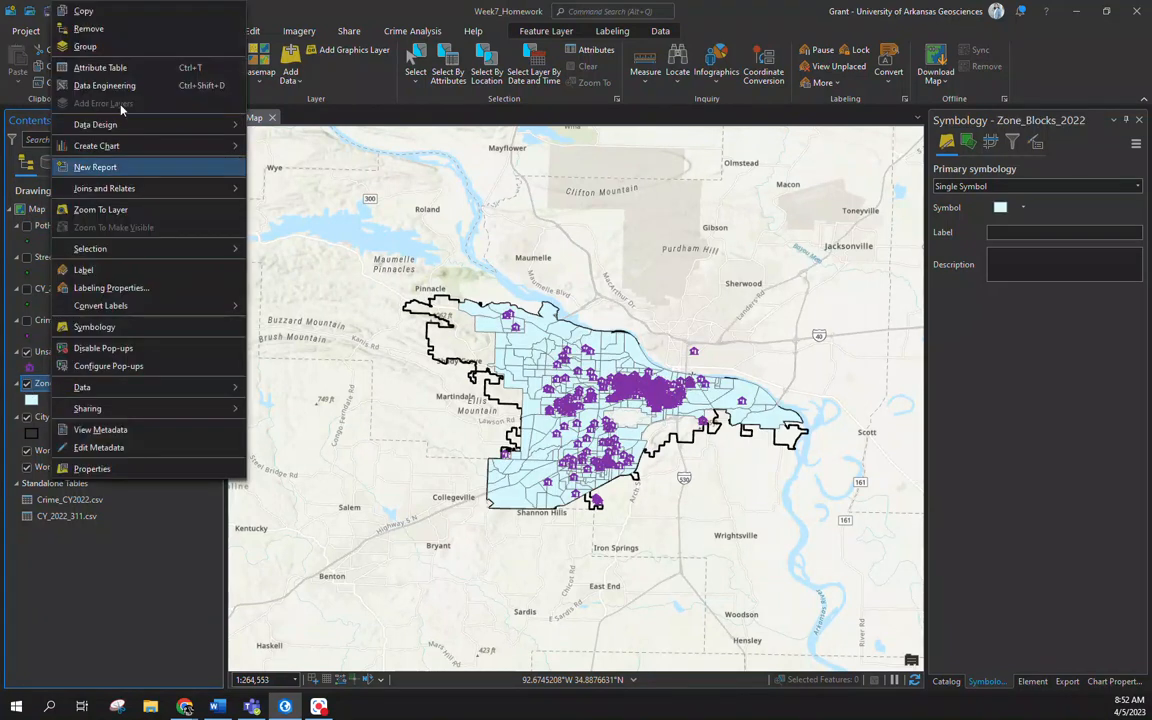
{"action": "left_click", "coordinate": [100, 68]}
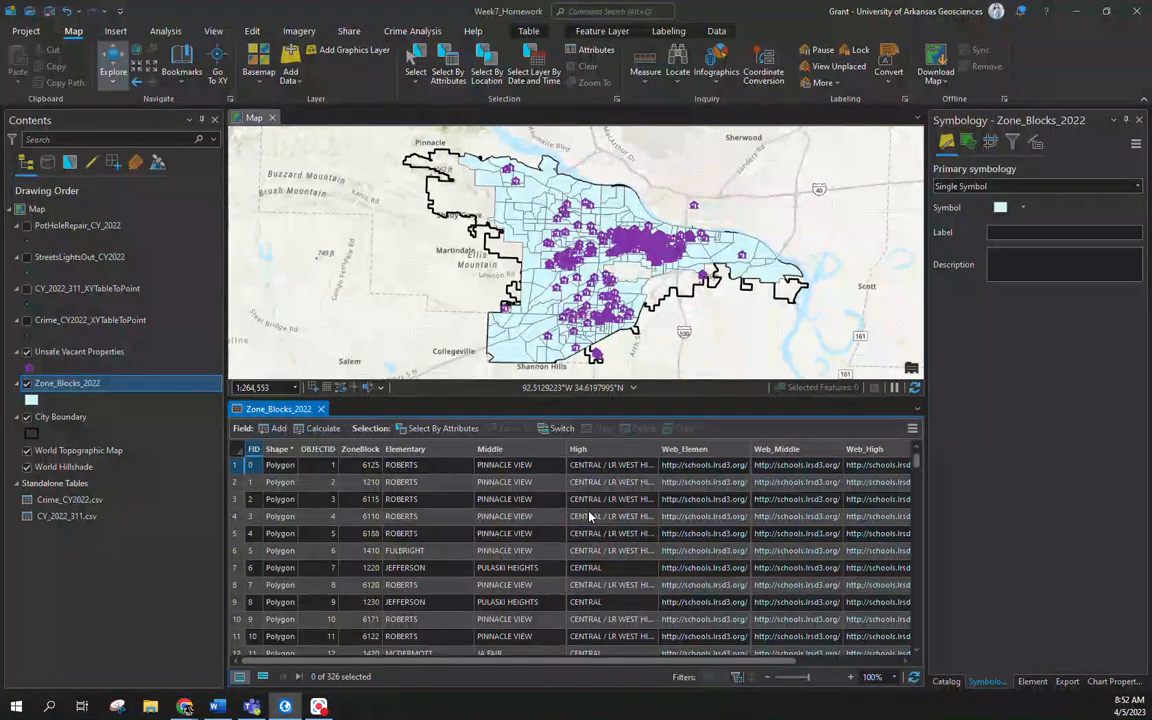
{"action": "left_click", "coordinate": [437, 428]}
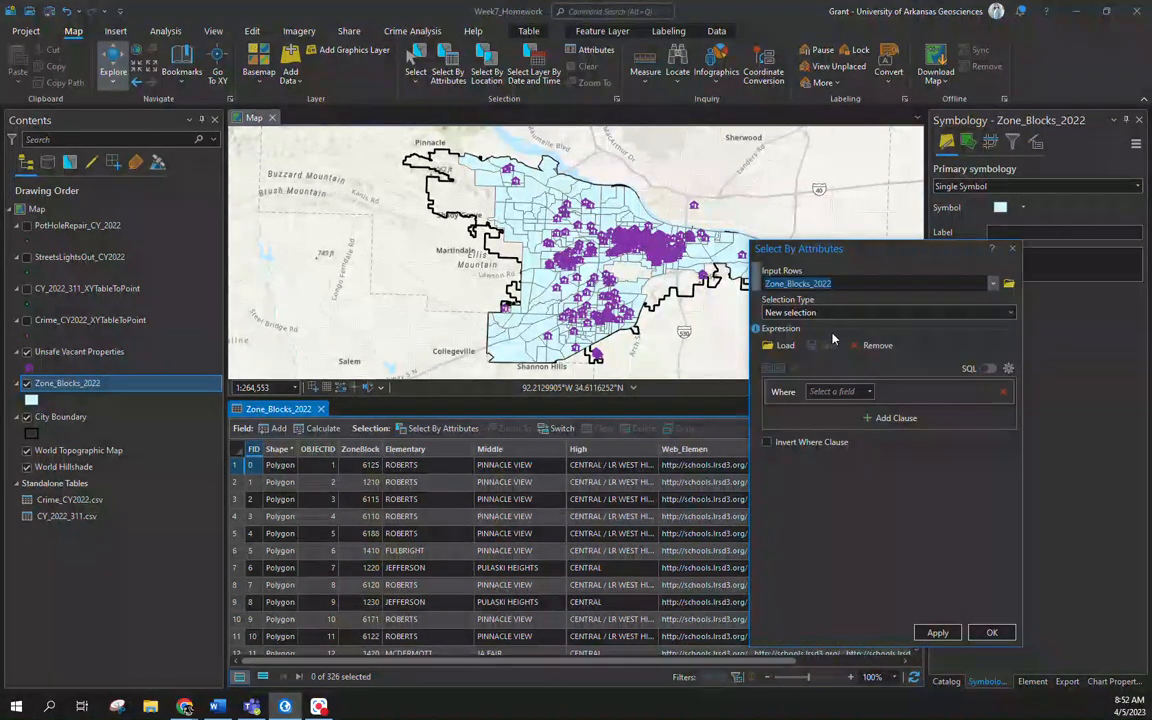
{"action": "left_click", "coordinate": [857, 397]}
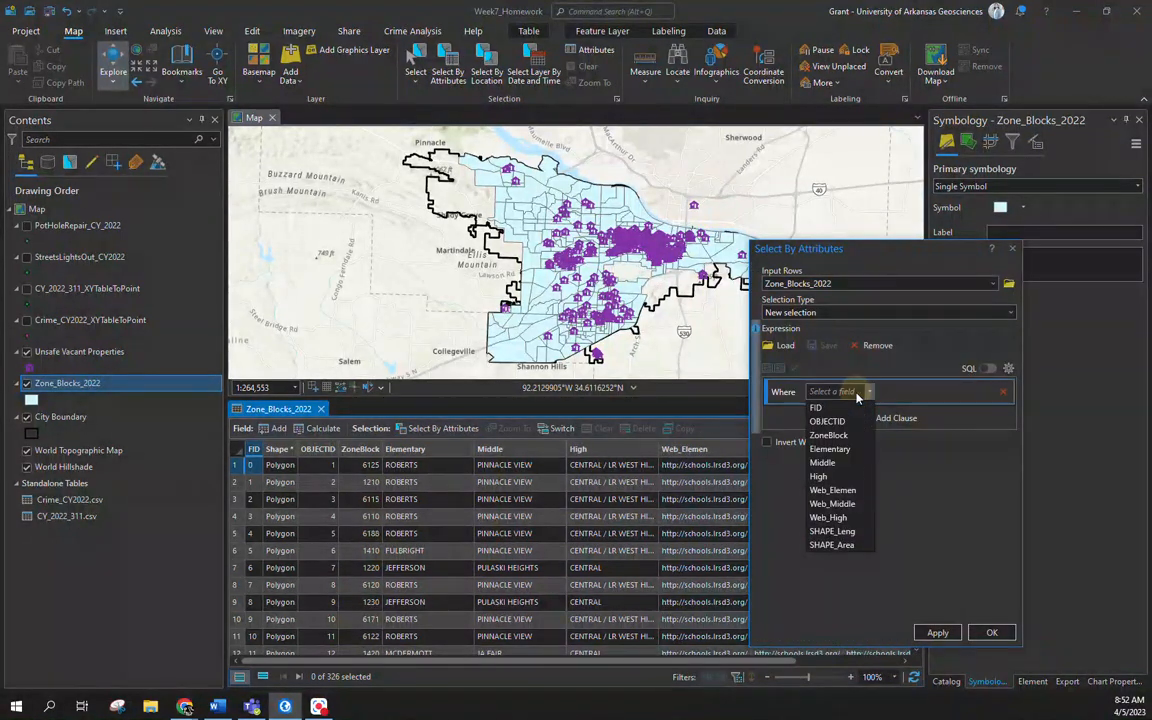
{"action": "left_click", "coordinate": [840, 447]}
{"action": "left_click", "coordinate": [917, 395]}
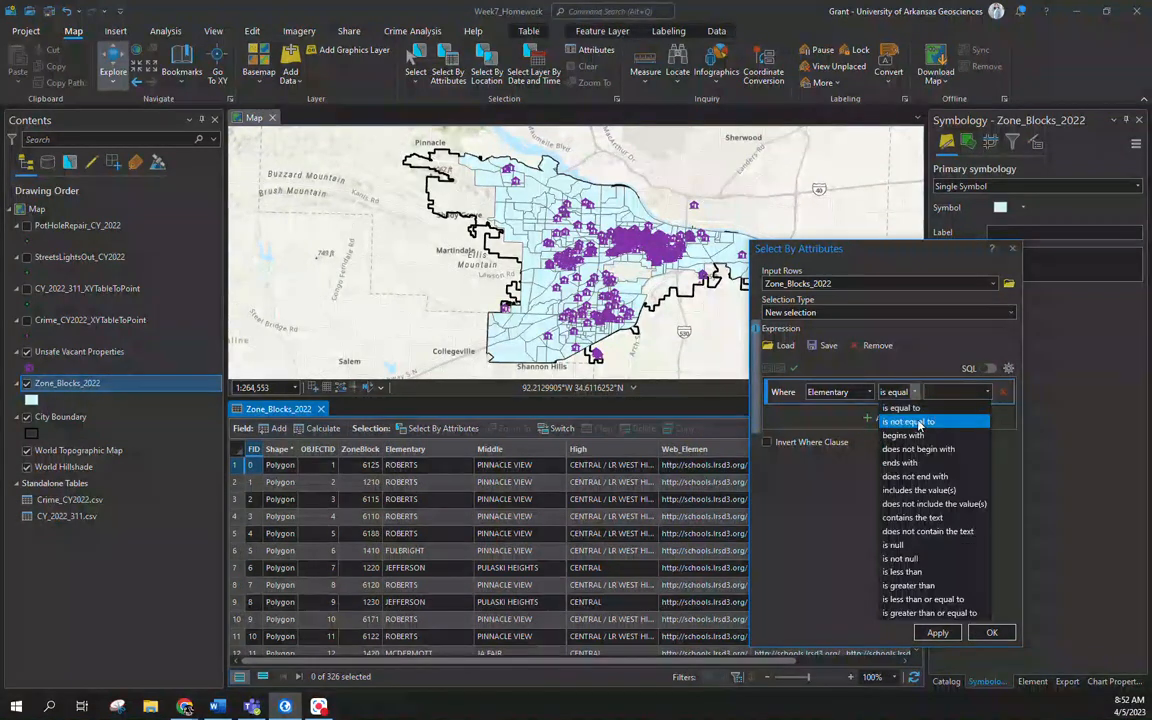
{"action": "left_click", "coordinate": [911, 410]}
{"action": "left_click", "coordinate": [990, 394]}
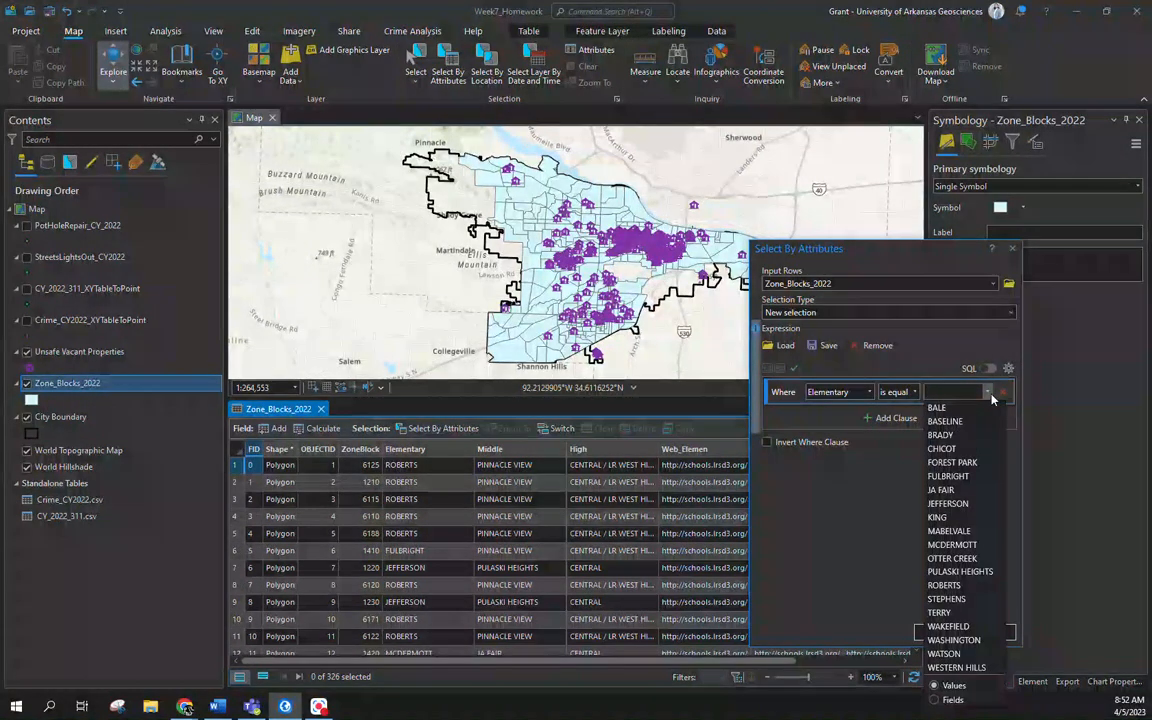
{"action": "left_click", "coordinate": [946, 599]}
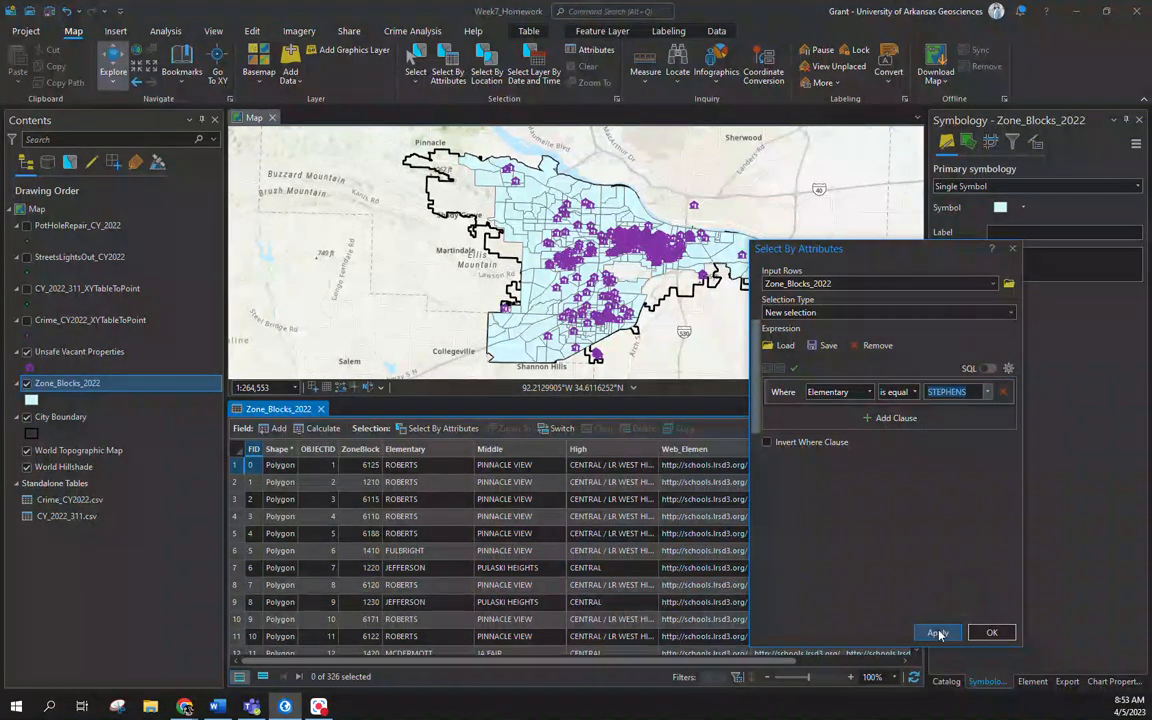
{"action": "left_click", "coordinate": [937, 632]}
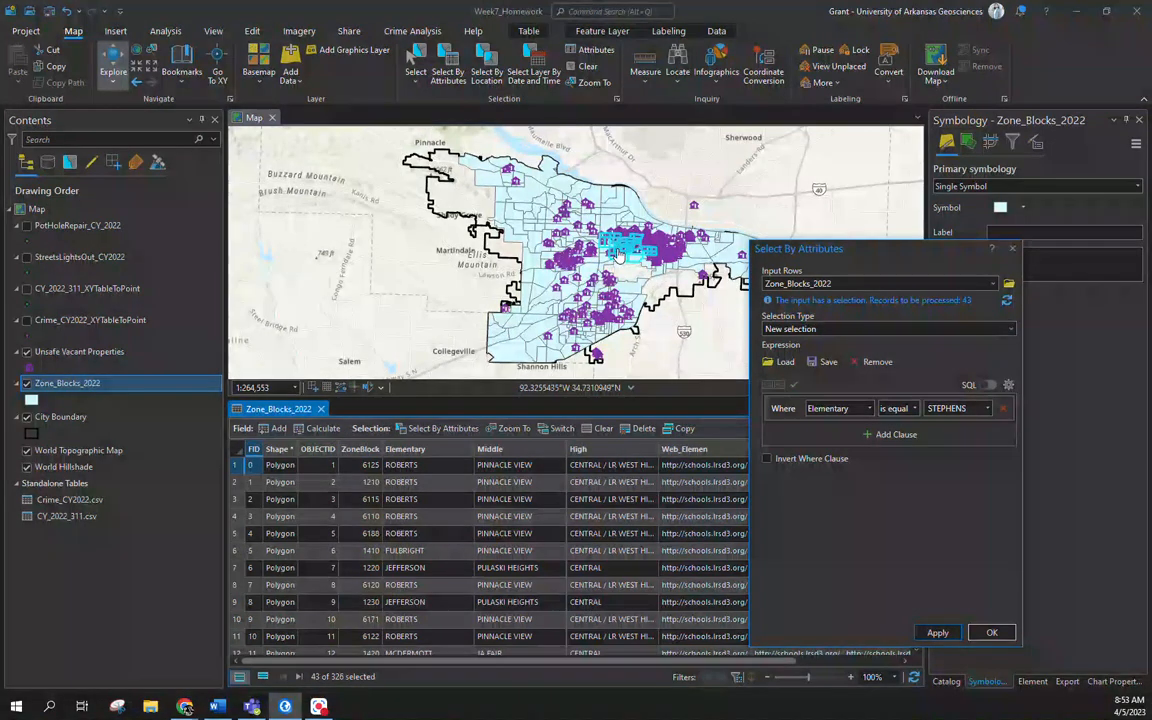
Export the selected Zone_Blocks_2022 features to Week7_Homework.gdb as a feature class named Stephens_Zone
{"action": "right_click", "coordinate": [47, 387]}
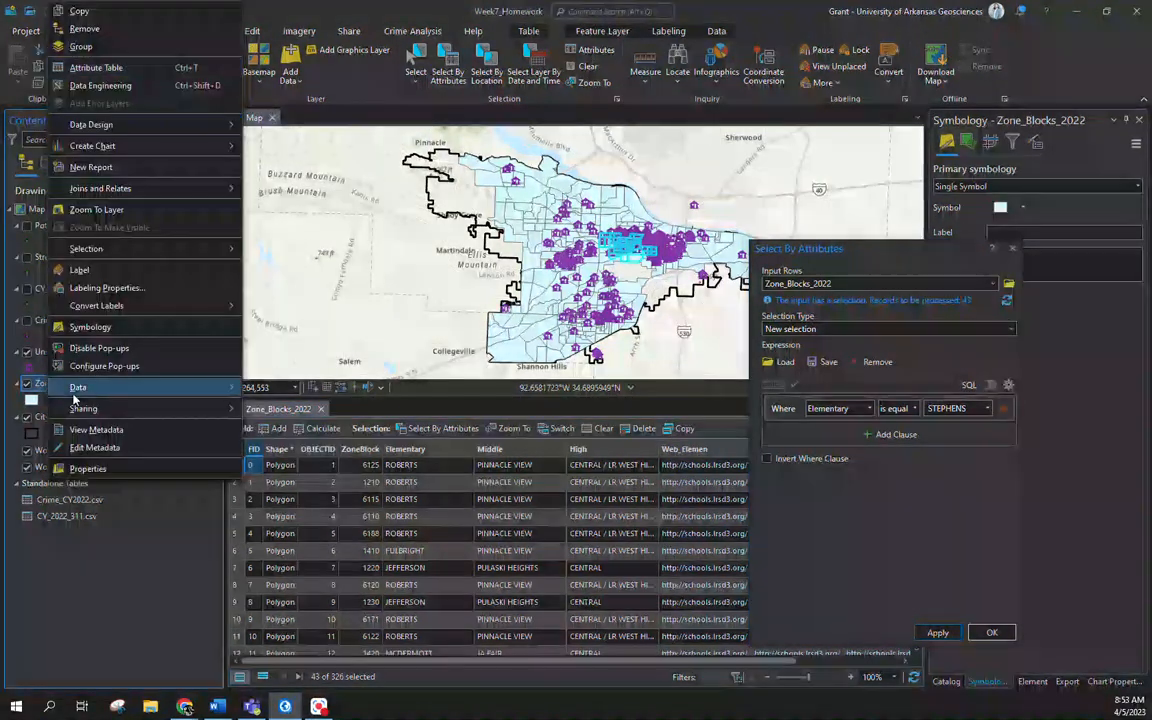
{"action": "mouse_move", "coordinate": [100, 387]}
{"action": "left_click", "coordinate": [290, 389]}
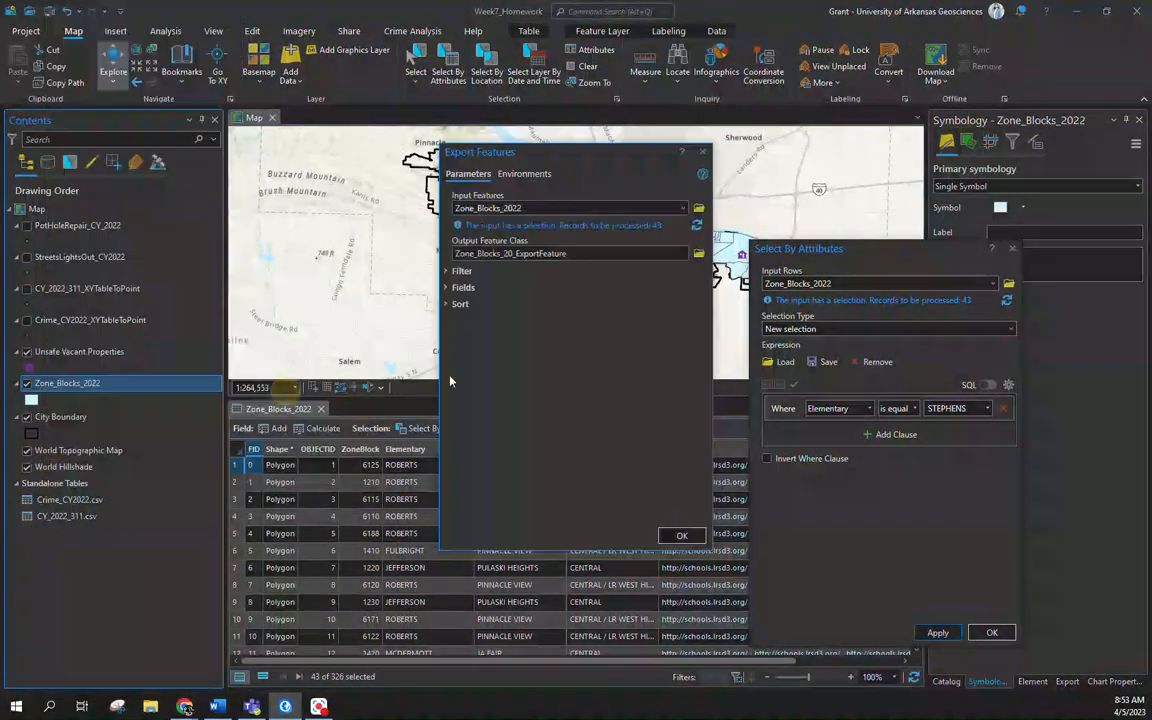
{"action": "left_click", "coordinate": [629, 232]}
{"action": "double_click", "coordinate": [444, 174]}
{"action": "double_click", "coordinate": [444, 174]}
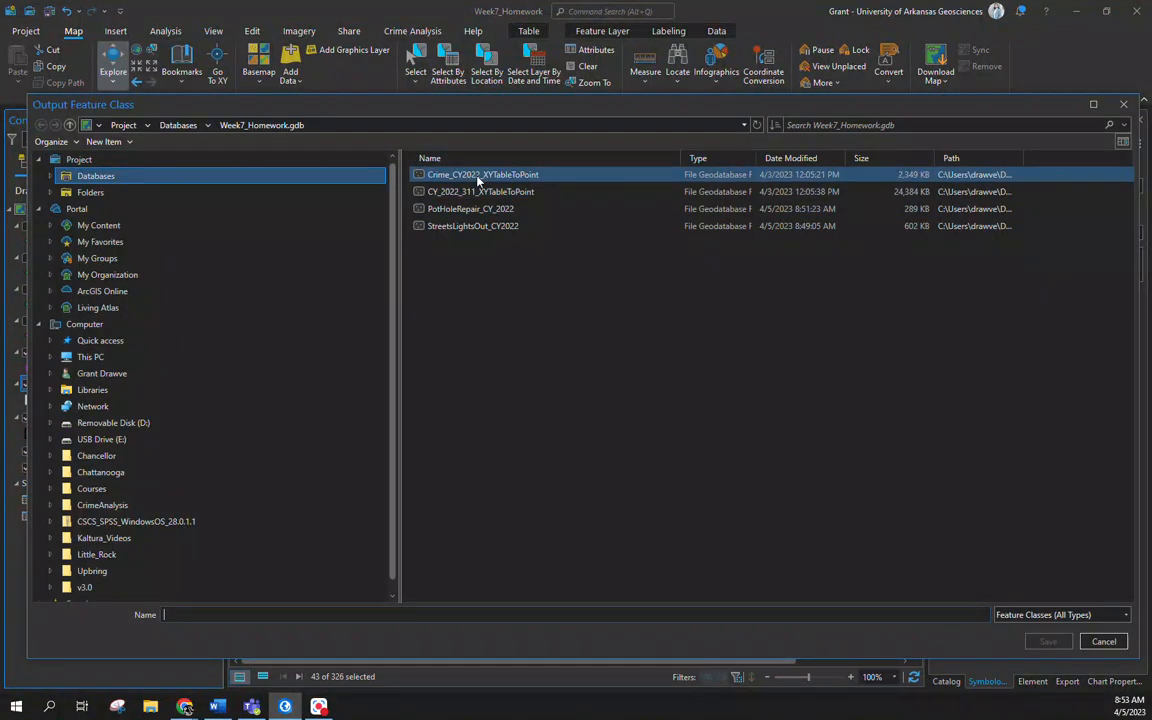
{"action": "type", "text": "St"}
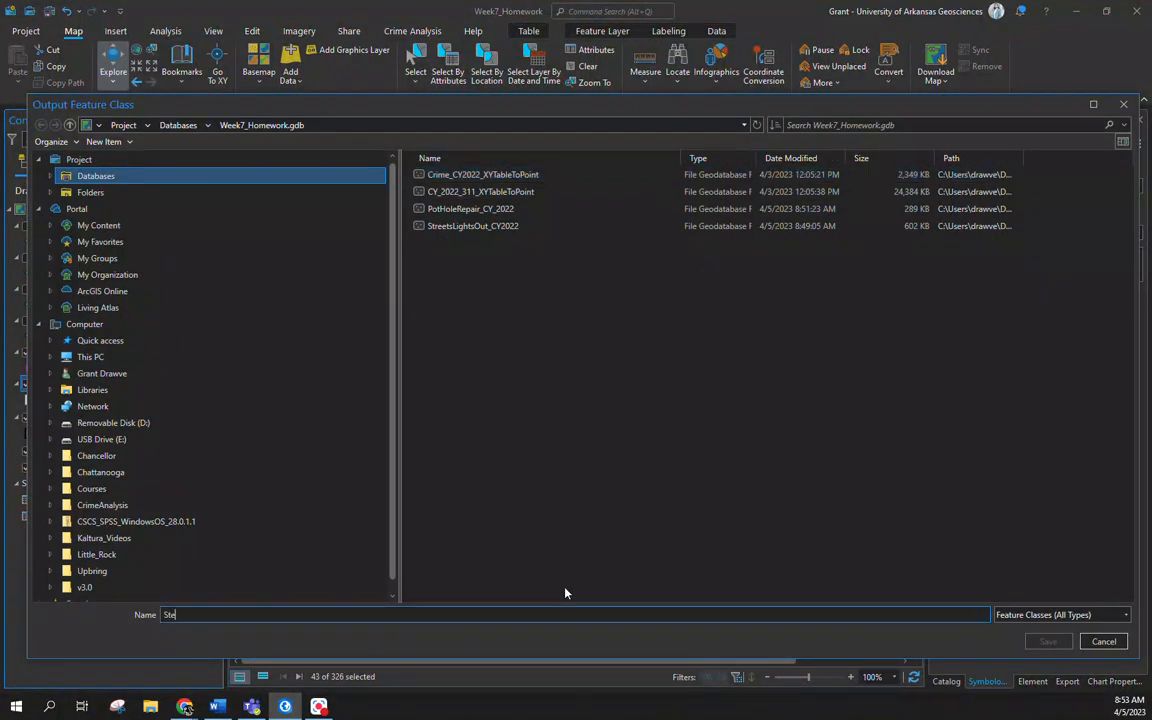
{"action": "type", "text": "ephens_Zon"}
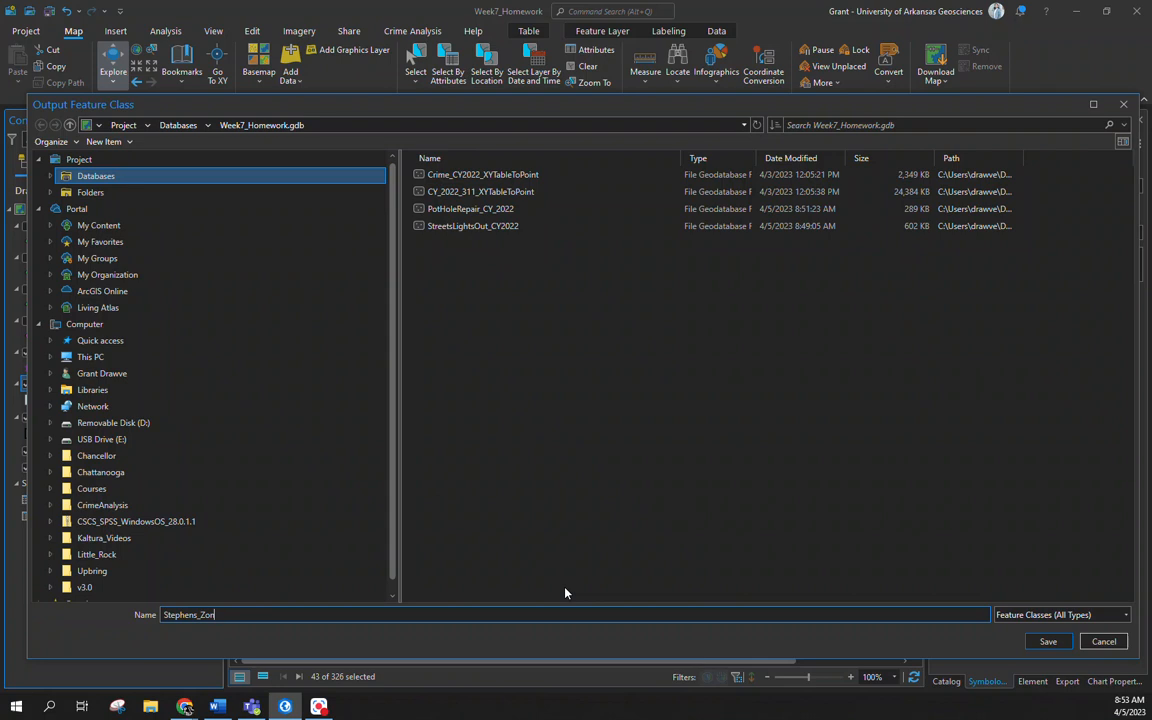
{"action": "type", "text": "e"}
{"action": "key", "text": "Return"}
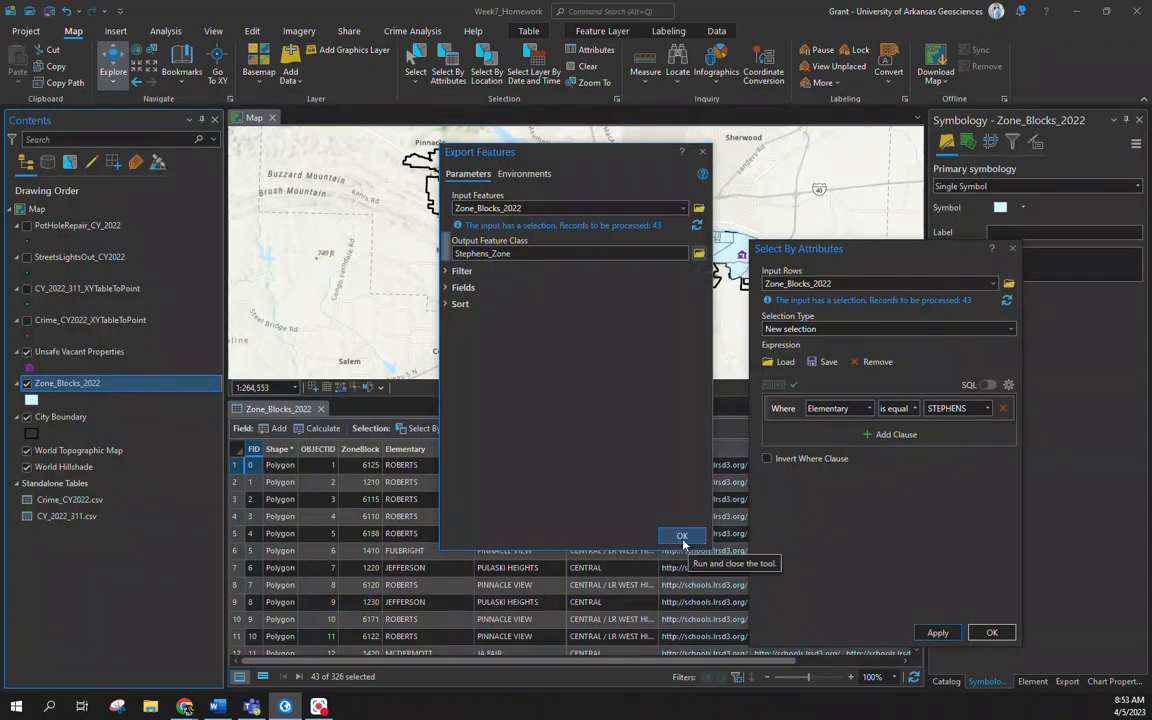
{"action": "left_click", "coordinate": [682, 539]}
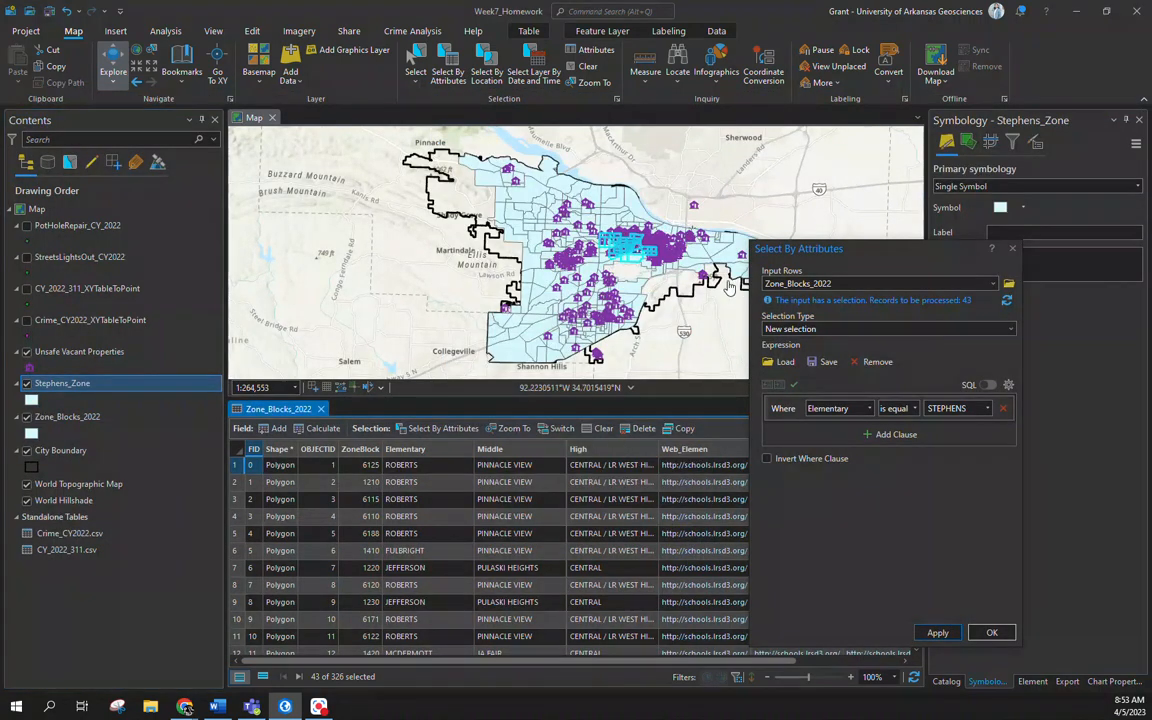
Clear the zone block selection, then hide the Zone_Blocks_2022 layer and put away its attribute table
{"action": "left_click", "coordinate": [991, 632]}
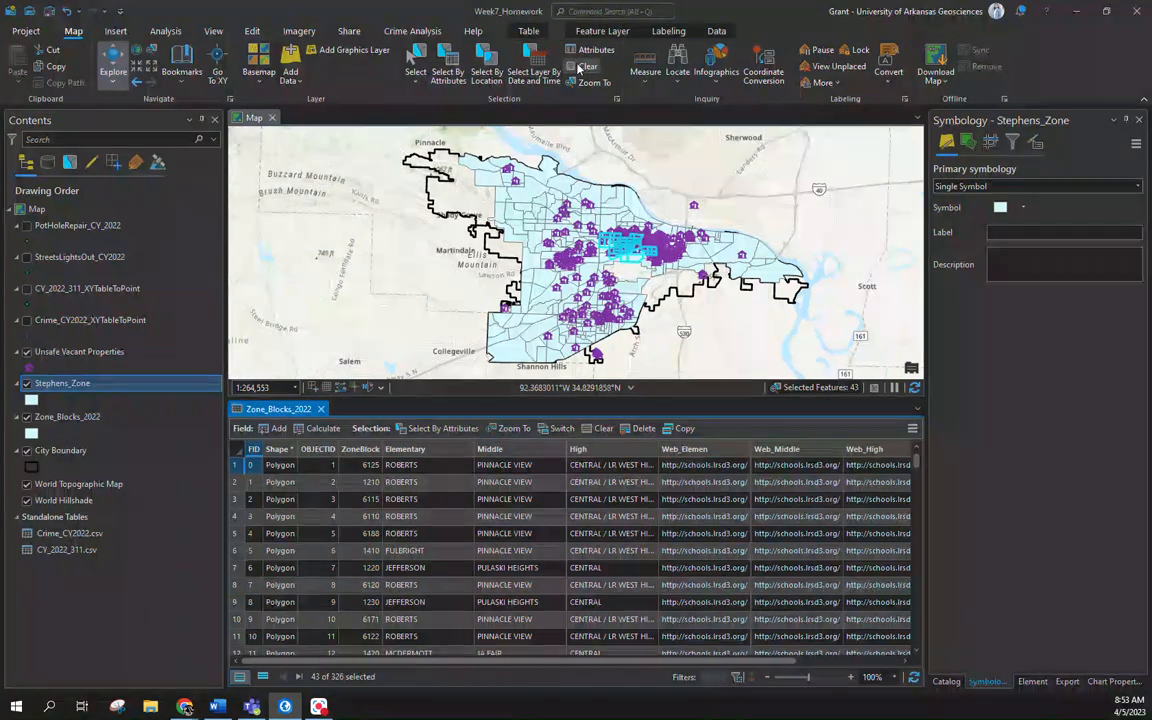
{"action": "left_click", "coordinate": [584, 66]}
{"action": "left_click", "coordinate": [26, 384]}
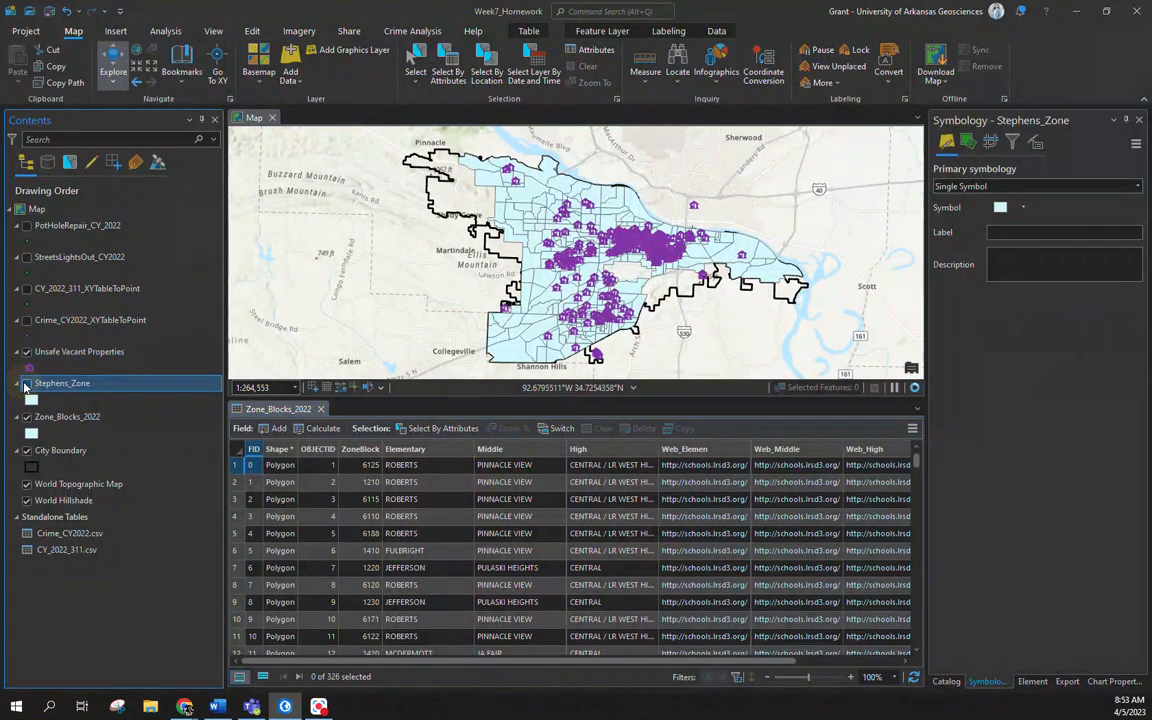
{"action": "left_click", "coordinate": [26, 384]}
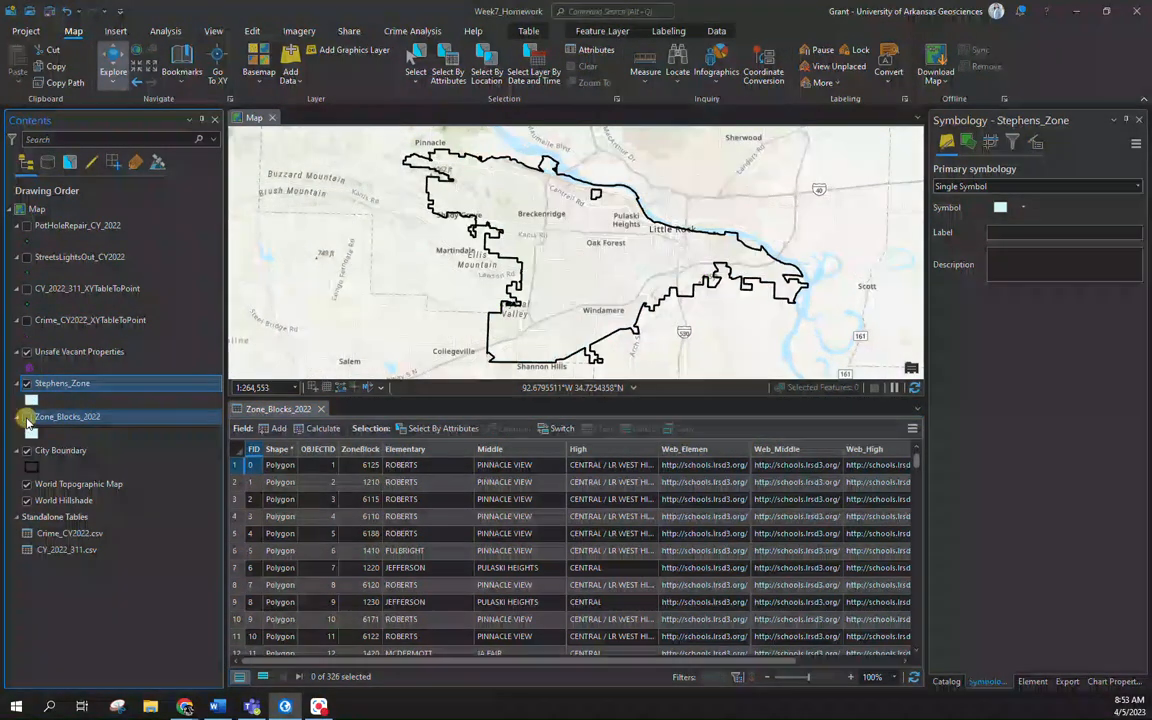
{"action": "scroll", "coordinate": [508, 283], "scroll_direction": "up", "scroll_amount": 8}
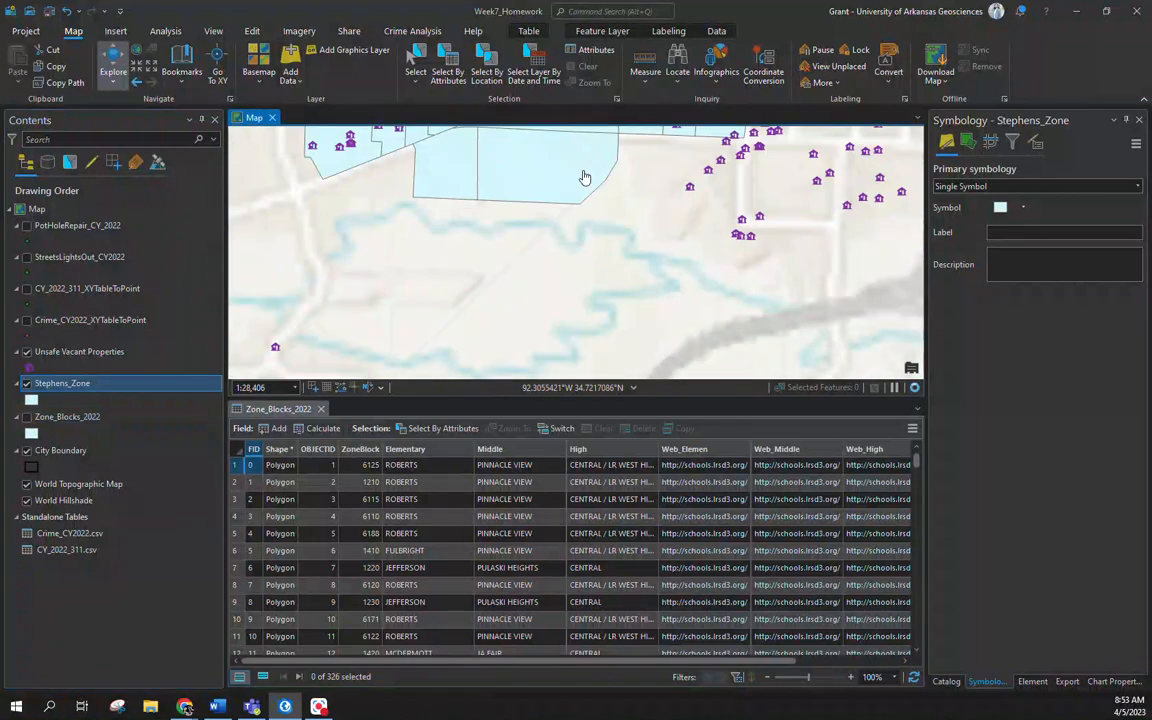
{"action": "scroll", "coordinate": [646, 360], "scroll_direction": "down", "scroll_amount": 3}
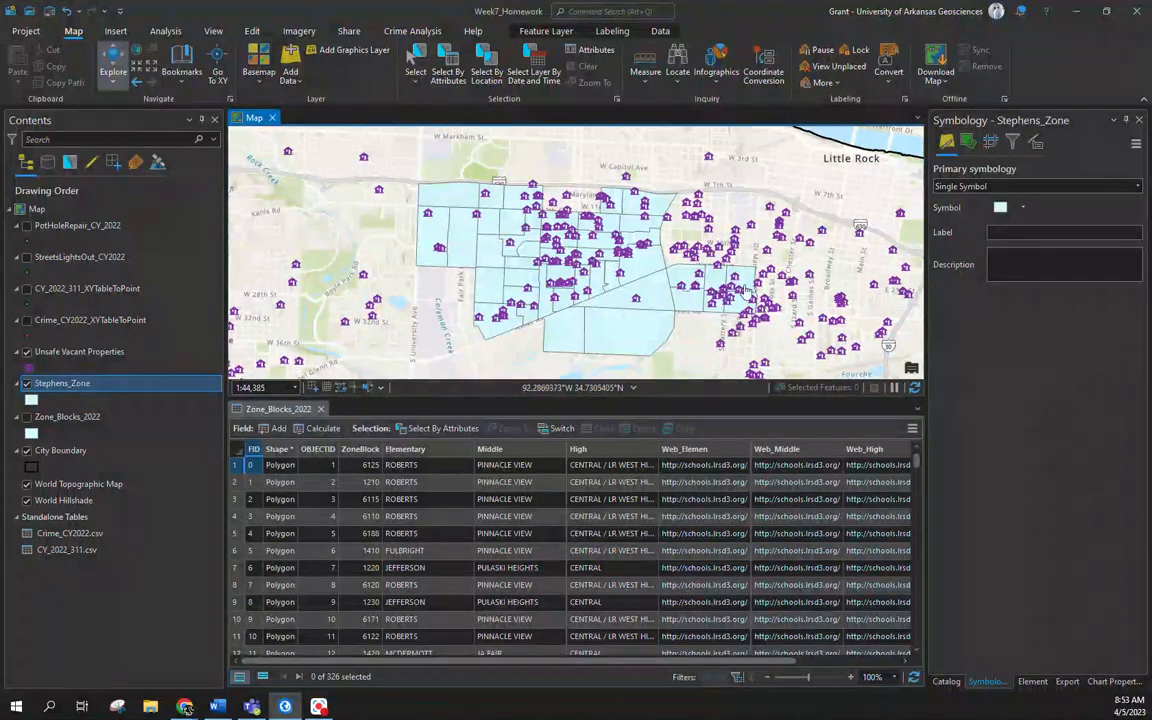
{"action": "left_click", "coordinate": [320, 409]}
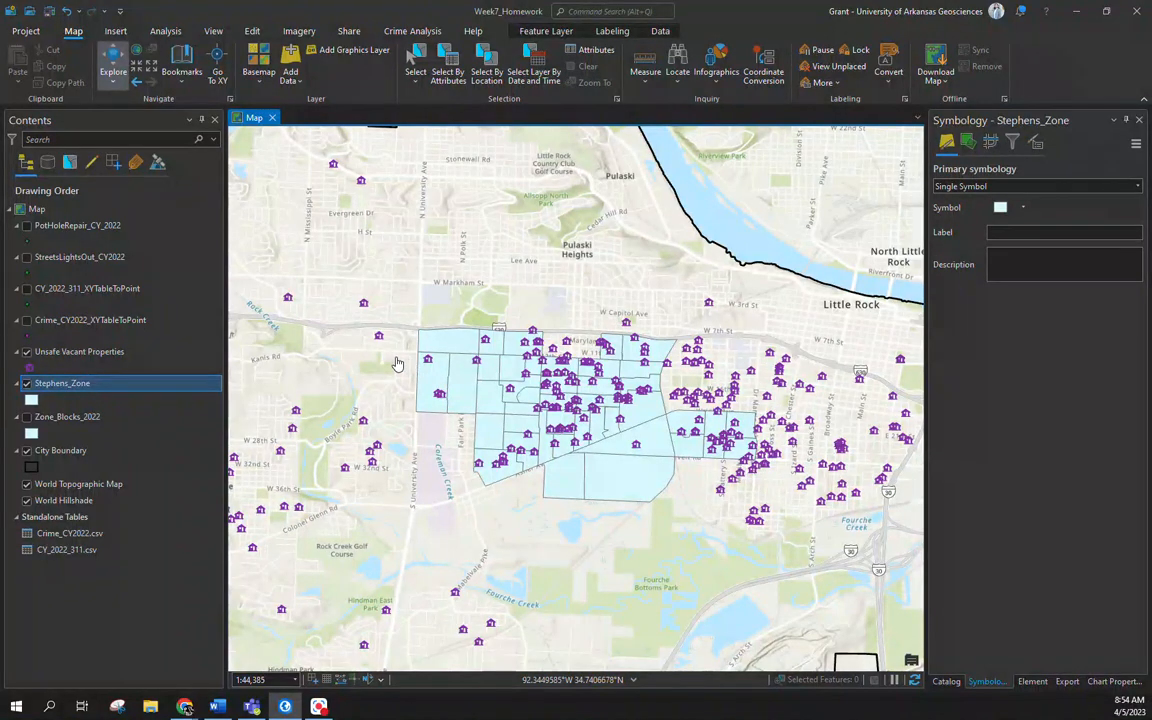
Select by location the Unsafe Vacant Properties that are within the Stephens_Zone features
{"action": "left_click", "coordinate": [485, 84]}
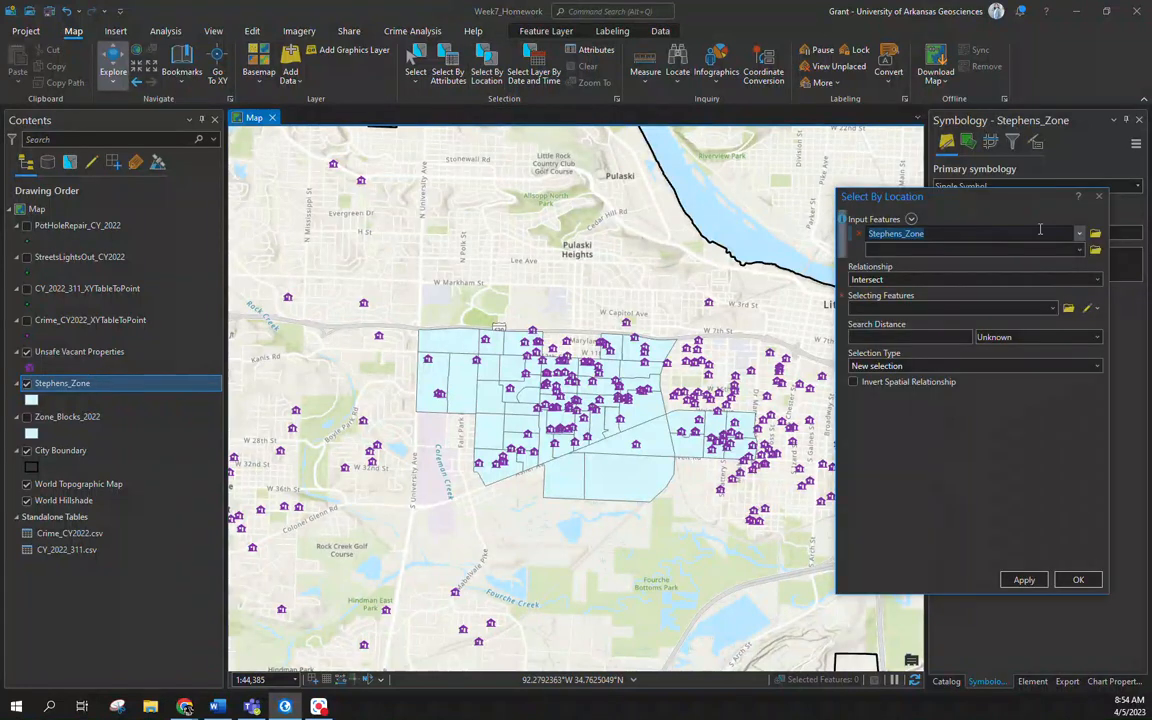
{"action": "left_click", "coordinate": [1078, 236]}
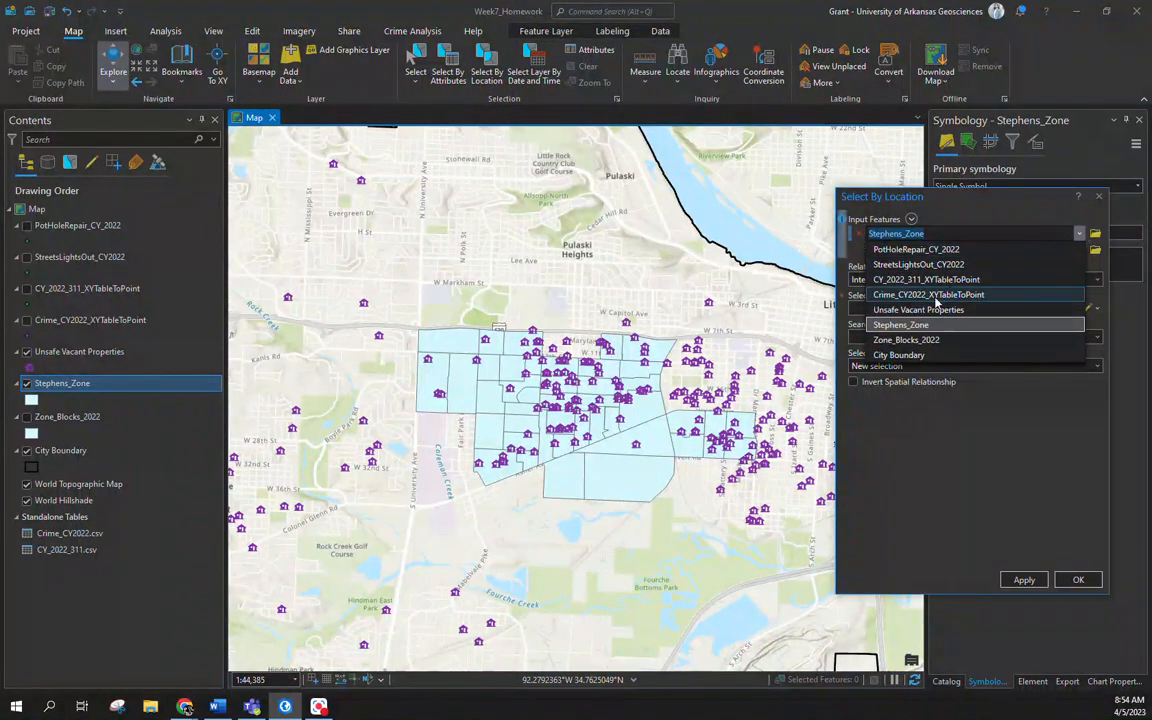
{"action": "left_click", "coordinate": [930, 305]}
{"action": "left_click", "coordinate": [1096, 280]}
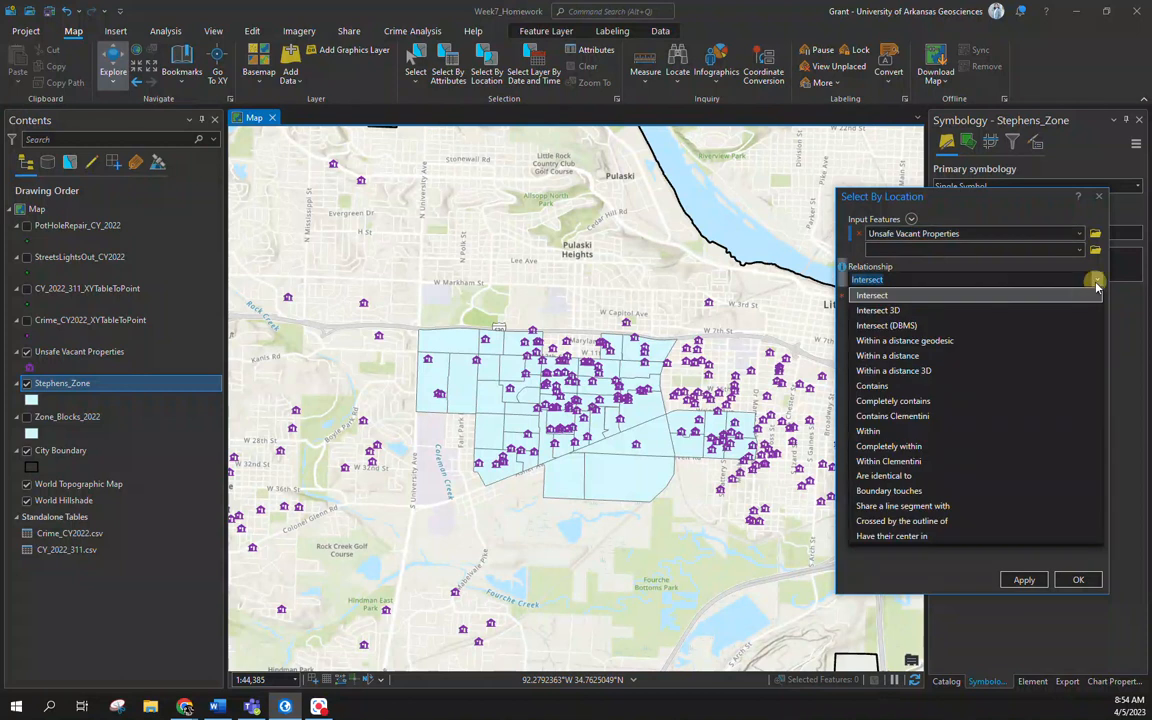
{"action": "left_click", "coordinate": [898, 430]}
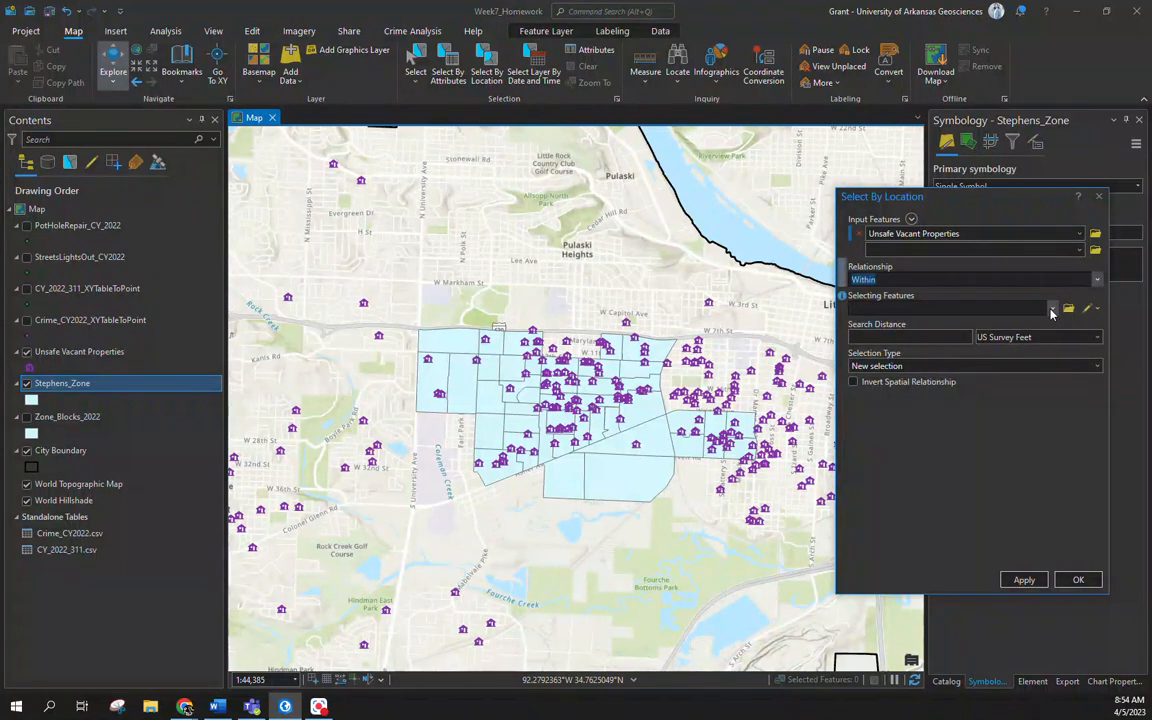
{"action": "left_click", "coordinate": [1051, 309]}
{"action": "left_click", "coordinate": [884, 400]}
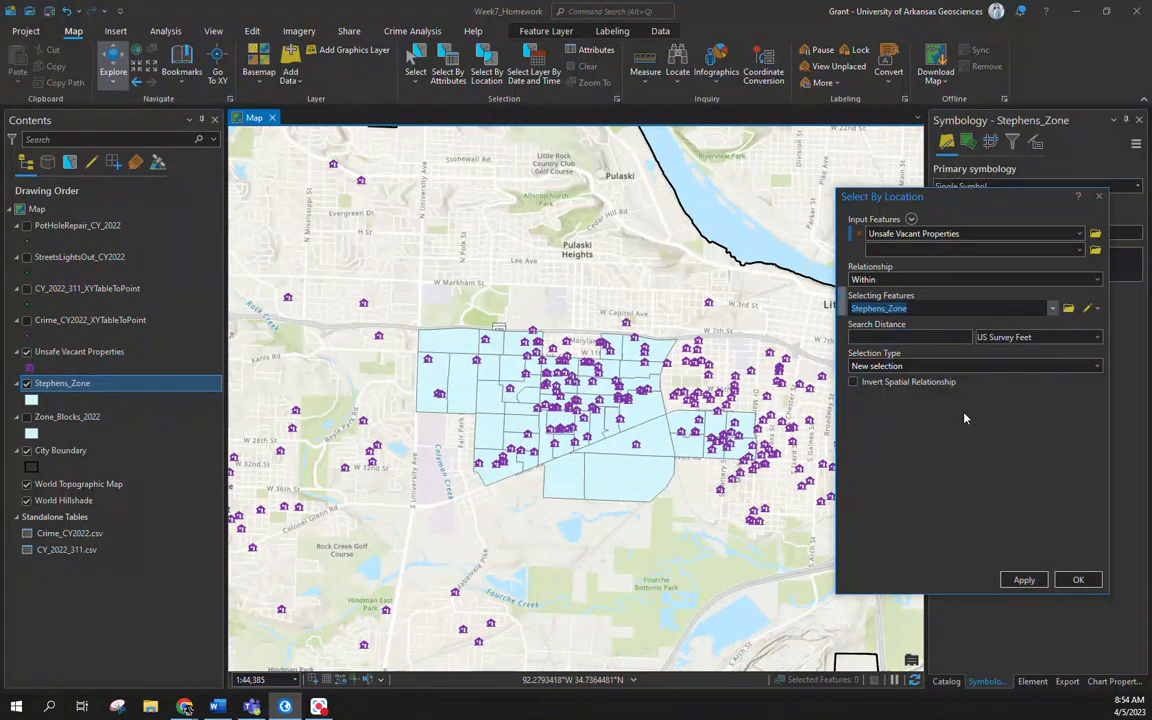
{"action": "left_click", "coordinate": [1030, 586]}
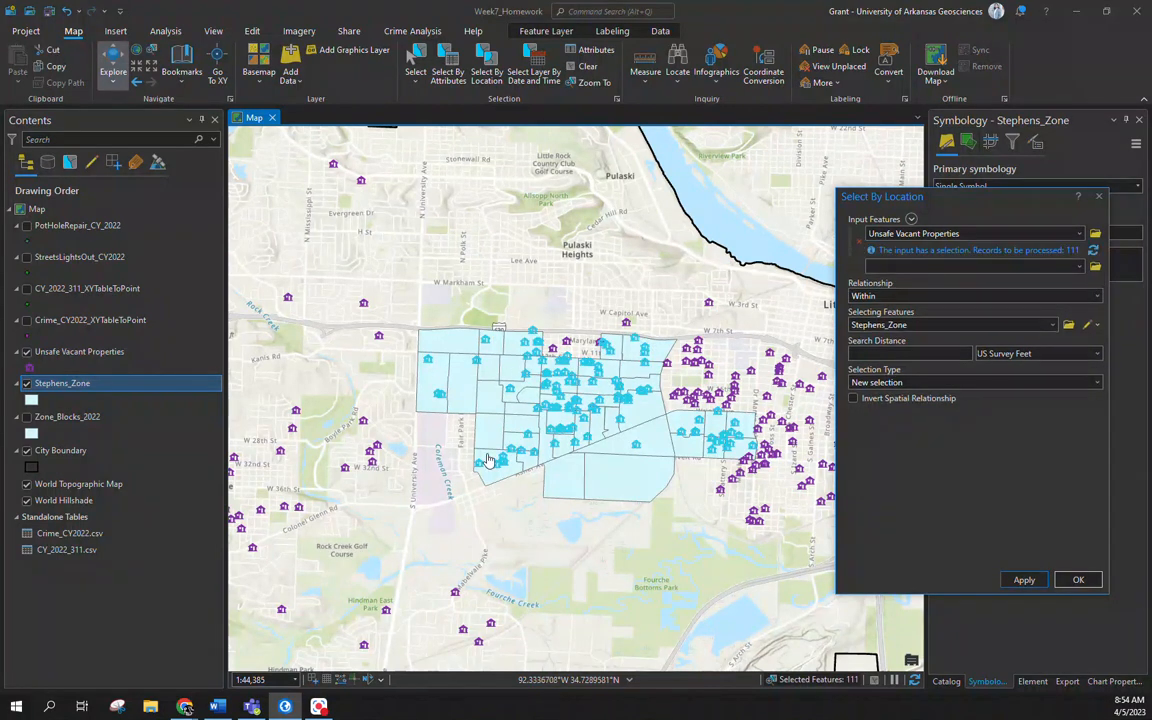
Check the selected vacant properties in the Unsafe Vacant Properties attribute table, showing only the selected records
{"action": "right_click", "coordinate": [60, 351]}
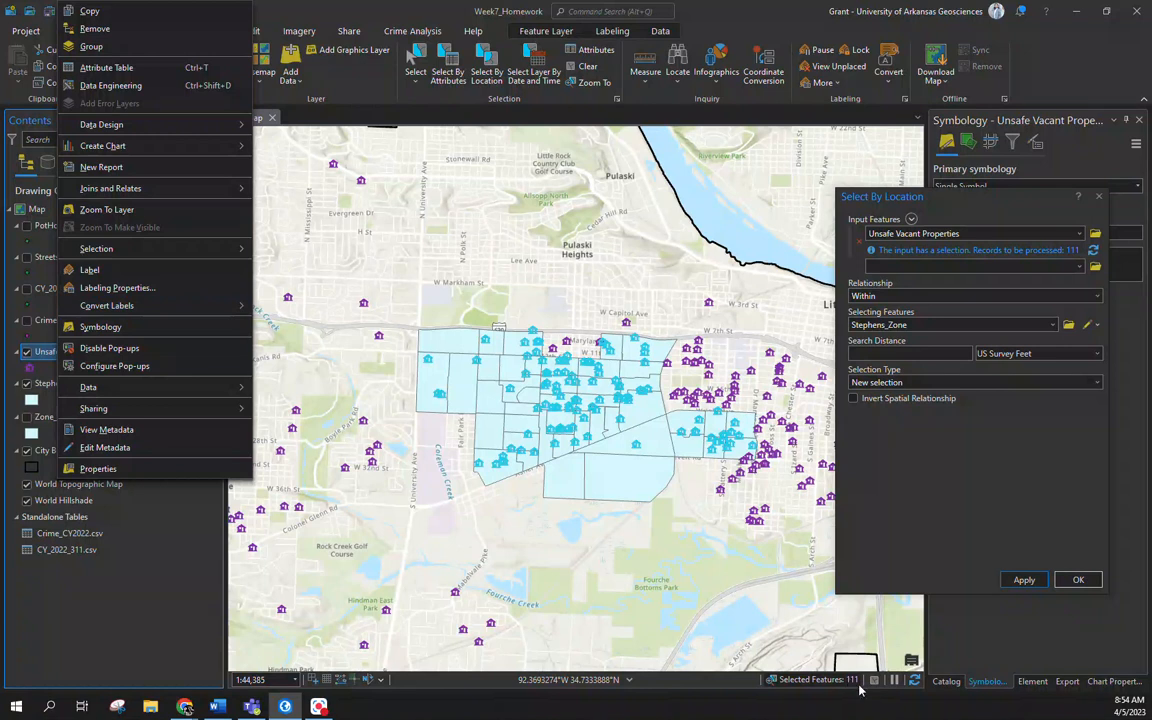
{"action": "left_click", "coordinate": [88, 67]}
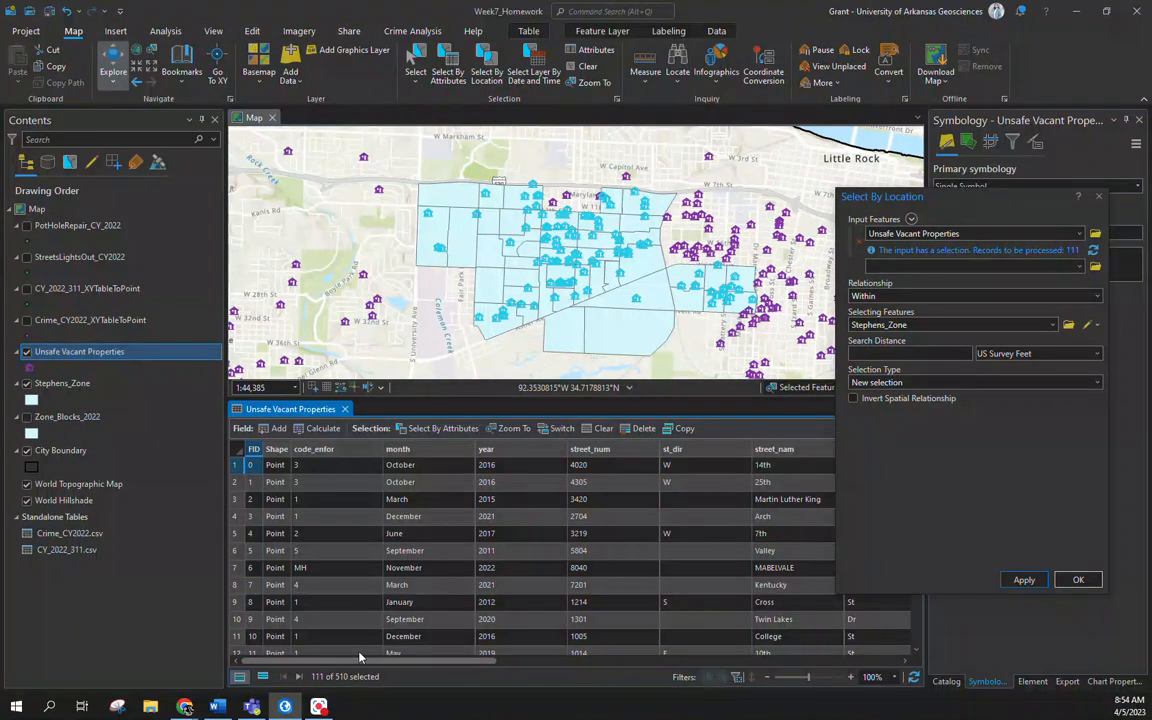
{"action": "left_click", "coordinate": [262, 678]}
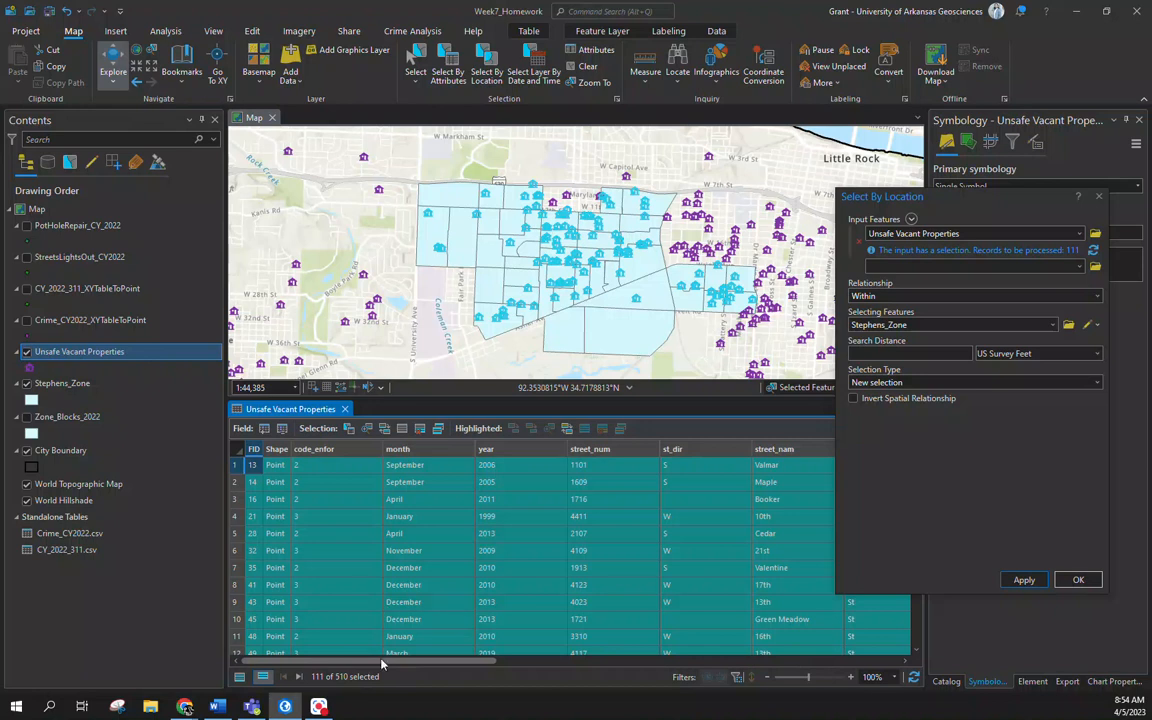
{"action": "left_click_drag", "start_coordinate": [378, 663], "coordinate": [328, 663]}
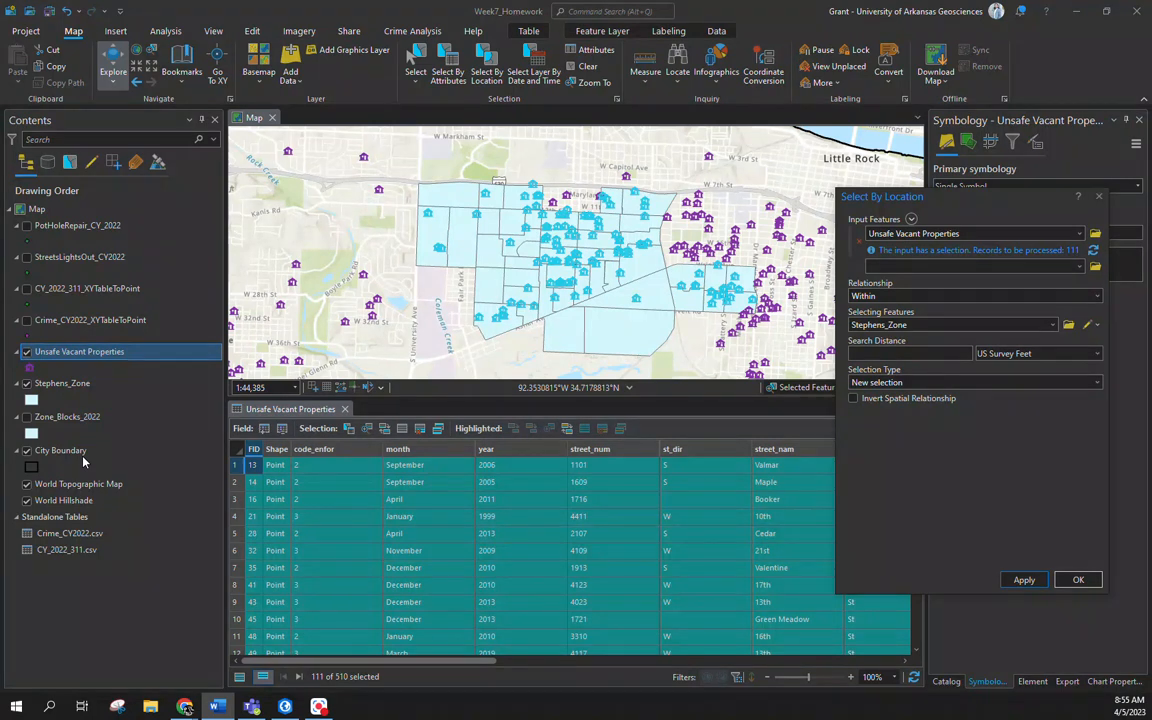
Clear the vacant property selection, then hide the Unsafe Vacant Properties layer and put away its attribute table
{"action": "left_click", "coordinate": [1104, 199]}
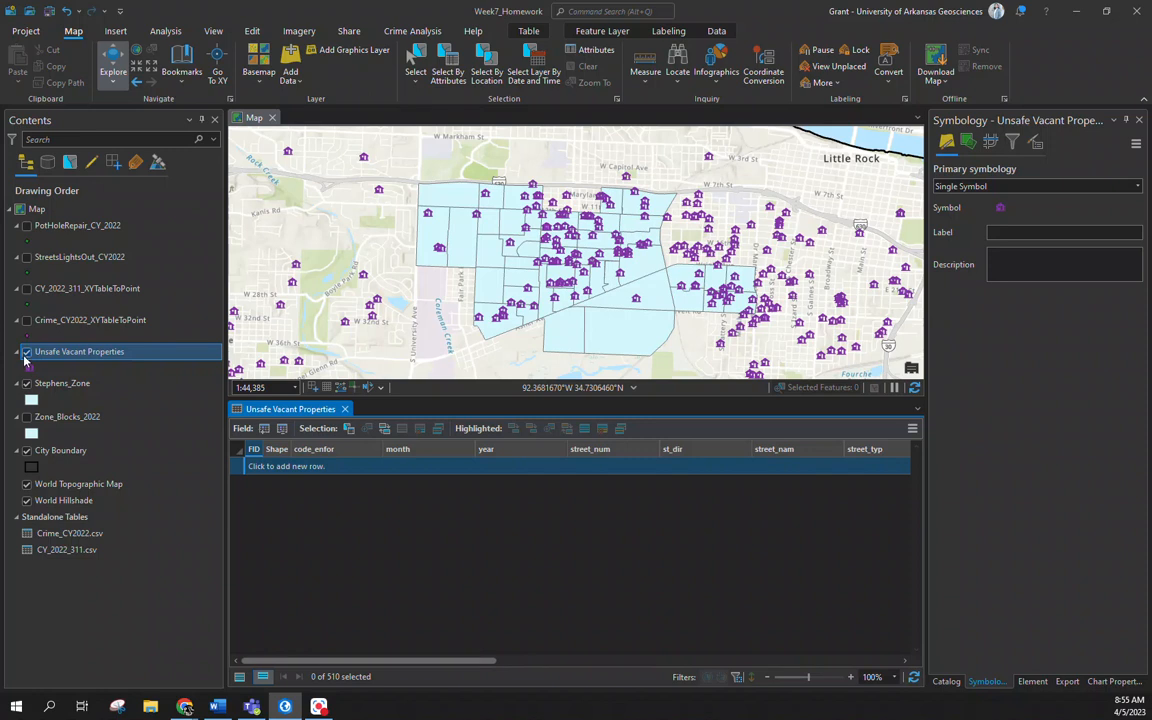
{"action": "left_click", "coordinate": [27, 351]}
{"action": "left_click", "coordinate": [345, 409]}
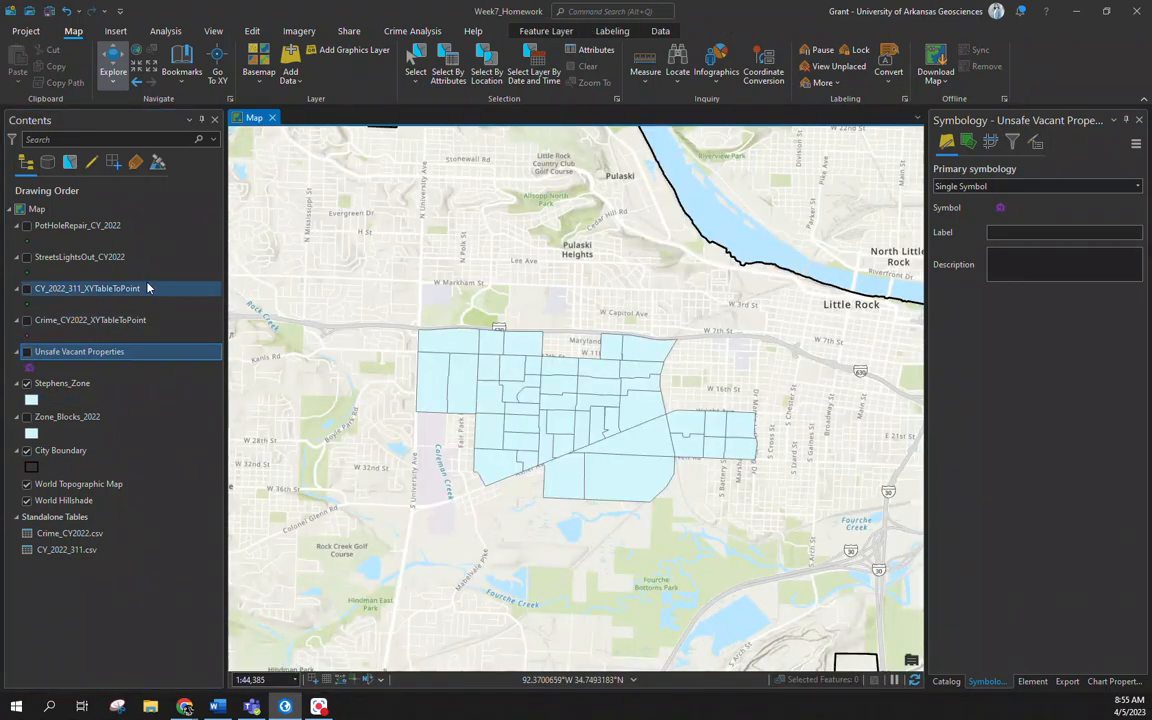
Show the Crime_CY2022_XYTableToPoint layer, open its attribute table and select the records whose OFFENSE_DESCRIPTION is equal to ROBBERY
{"action": "left_click", "coordinate": [27, 320]}
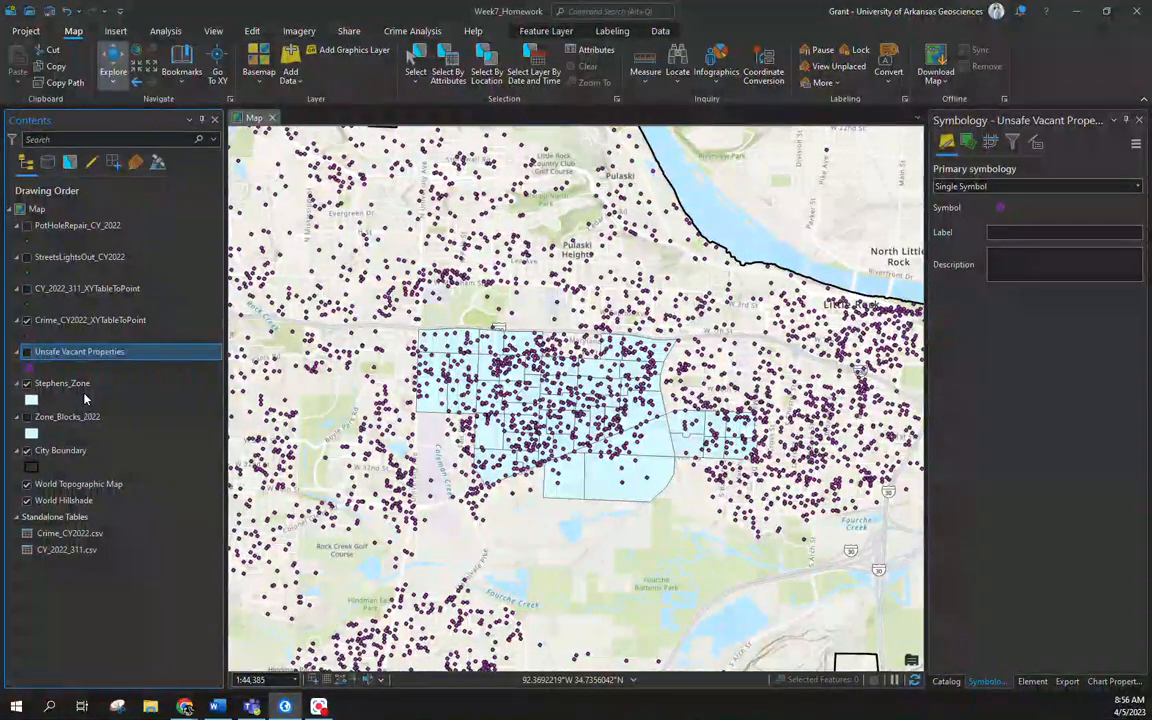
{"action": "right_click", "coordinate": [88, 322]}
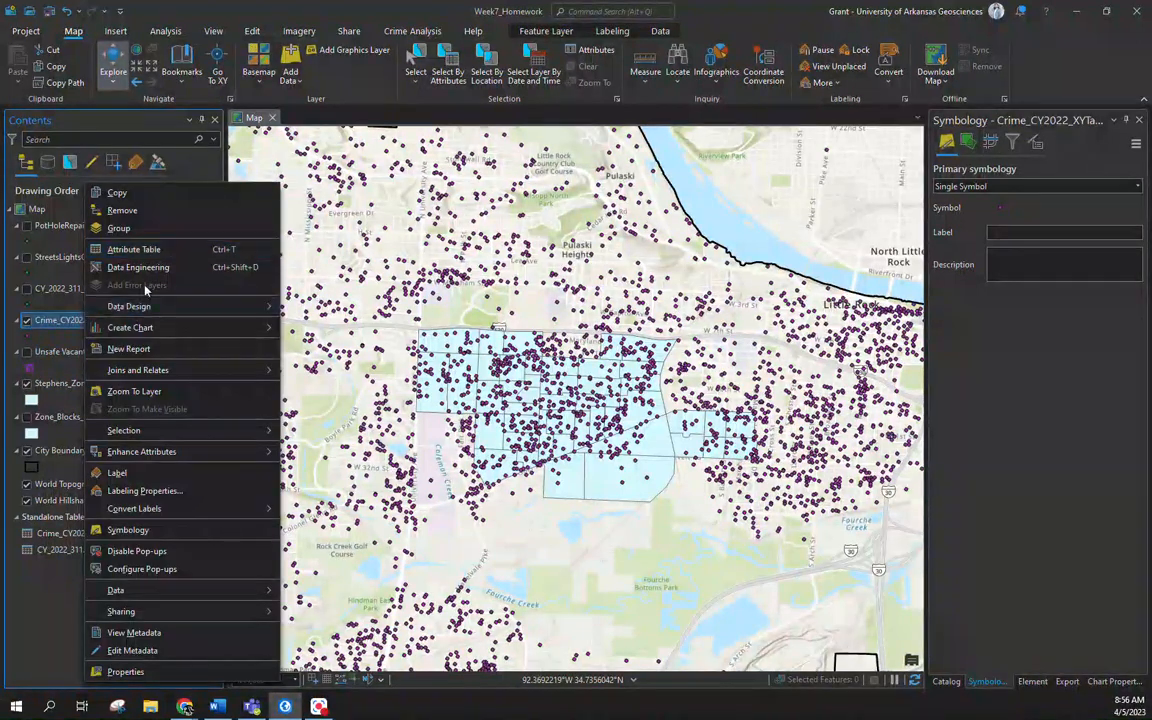
{"action": "left_click", "coordinate": [135, 249]}
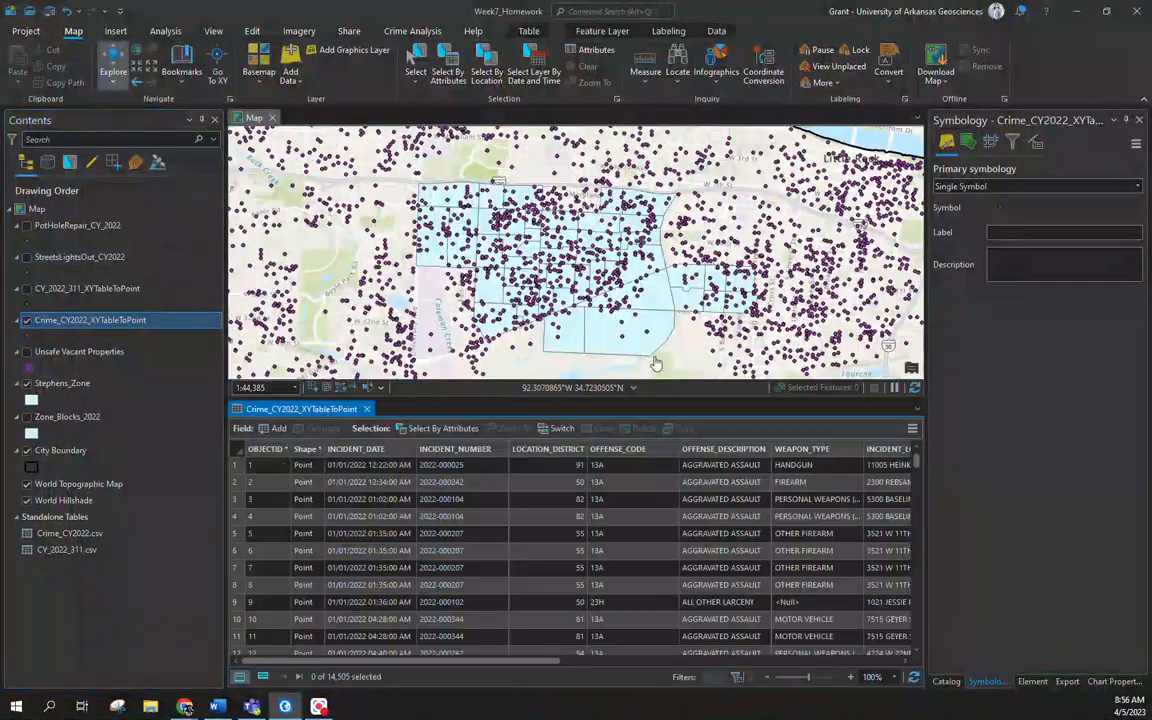
{"action": "left_click", "coordinate": [440, 428]}
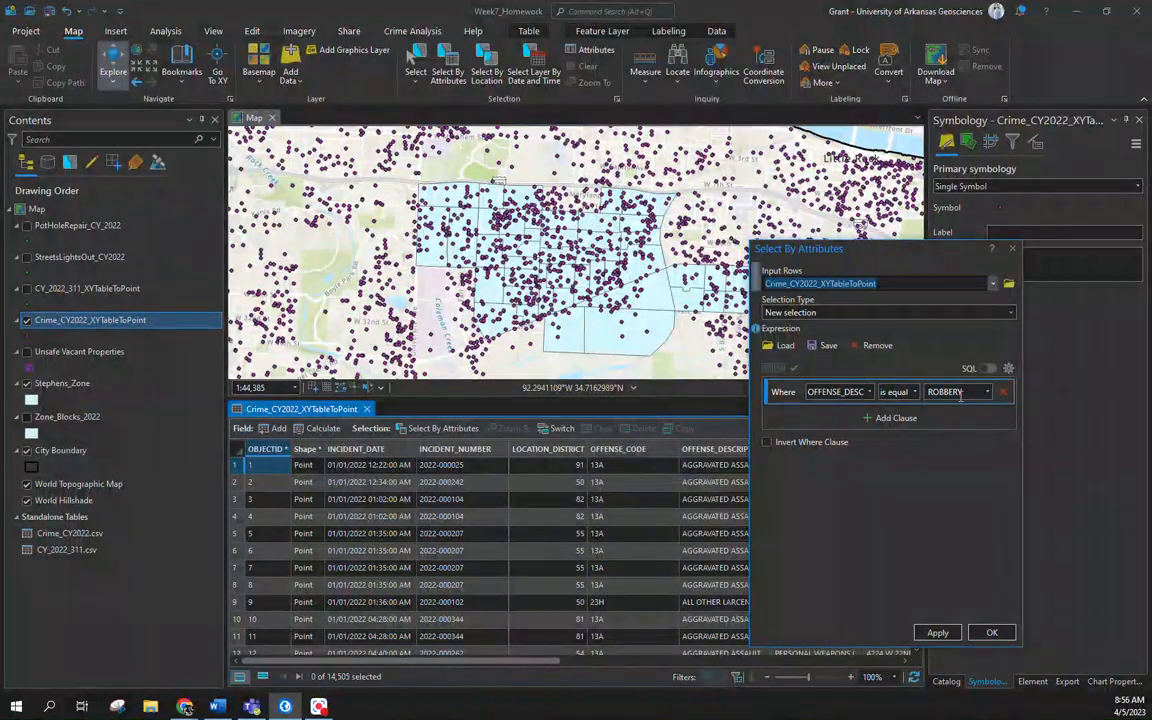
{"action": "left_click", "coordinate": [938, 633]}
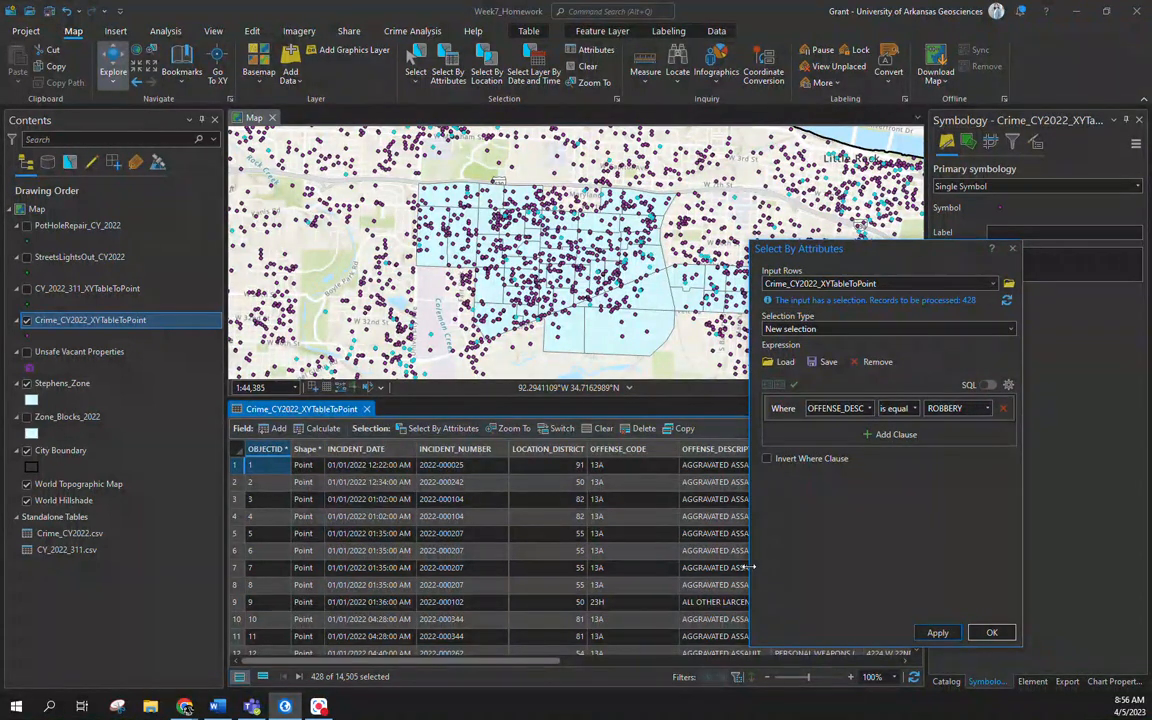
Export the selected robbery records to a new feature class named Robbery_2022 in Week7_Homework.gdb
{"action": "right_click", "coordinate": [103, 323]}
{"action": "mouse_move", "coordinate": [260, 590]}
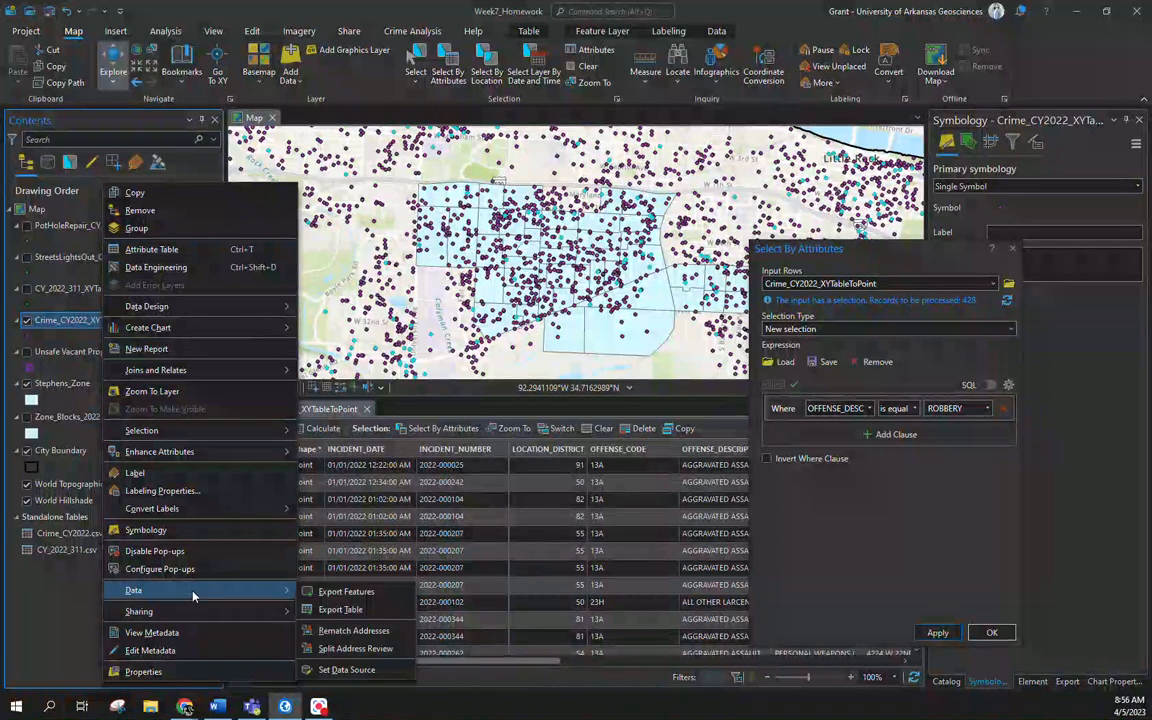
{"action": "left_click", "coordinate": [324, 598]}
{"action": "left_click", "coordinate": [697, 243]}
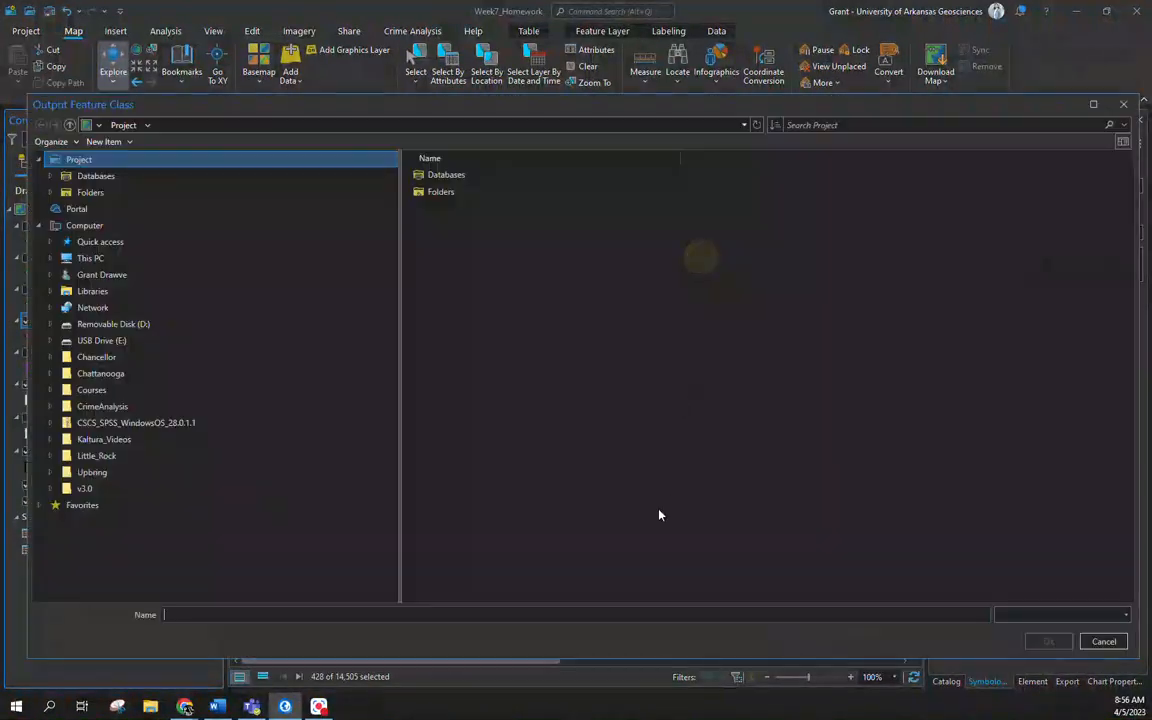
{"action": "left_click", "coordinate": [570, 619]}
{"action": "type", "text": "Robbery"}
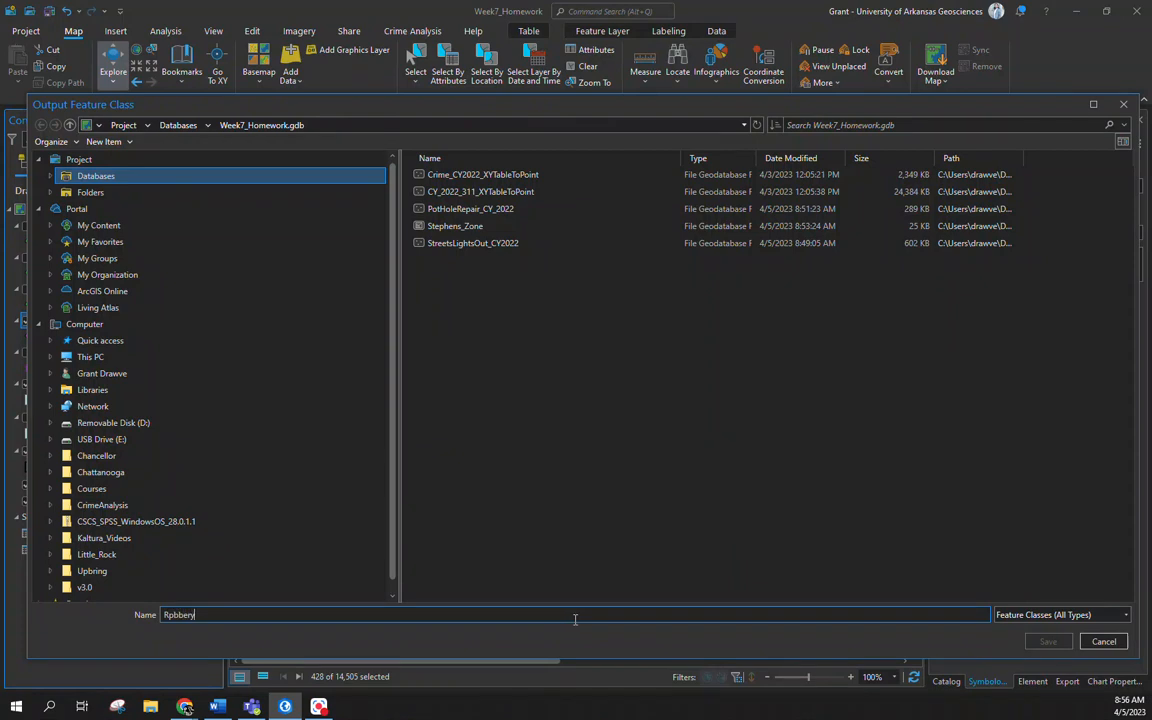
{"action": "key", "text": "BackSpace"}
{"action": "key", "text": "Return"}
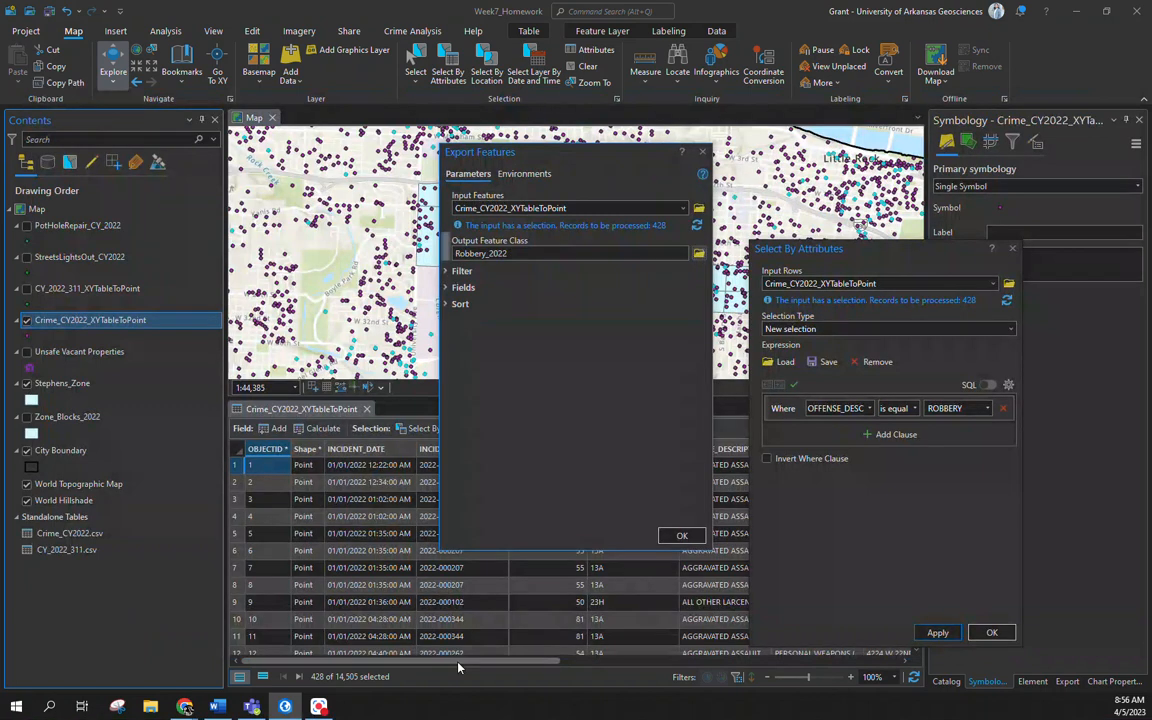
{"action": "left_click", "coordinate": [686, 539]}
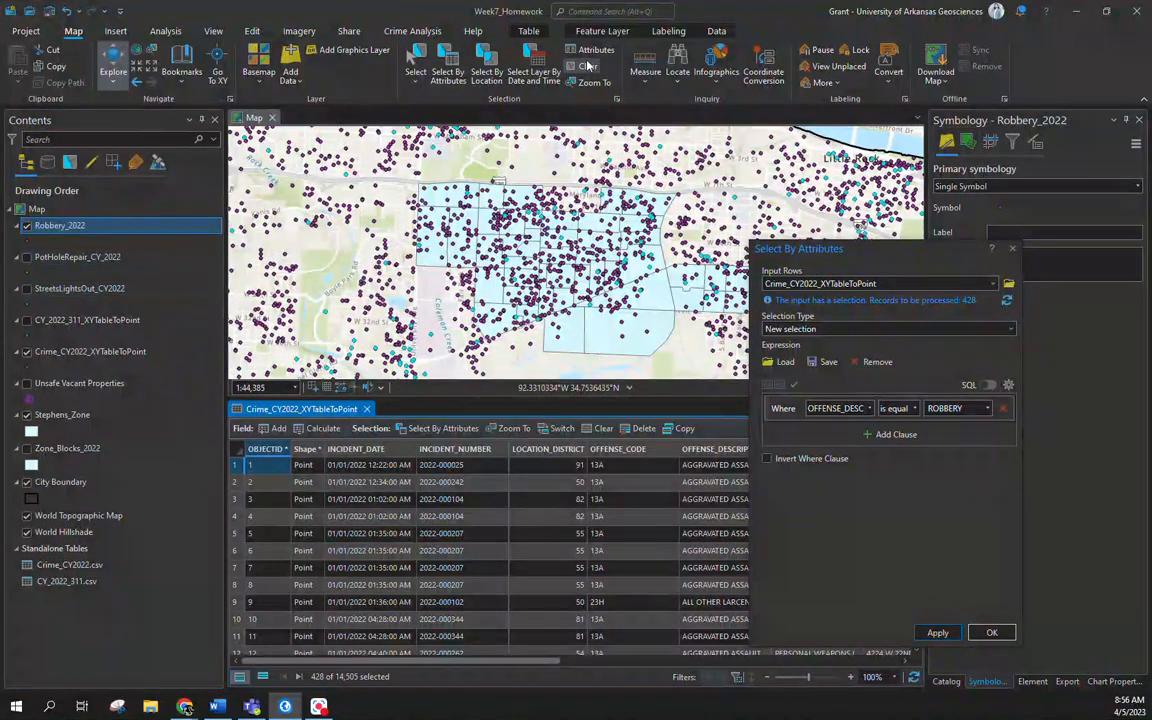
Clear the robbery selection, then select the crime records whose offense description is the murder and manslaughter category
{"action": "left_click", "coordinate": [587, 67]}
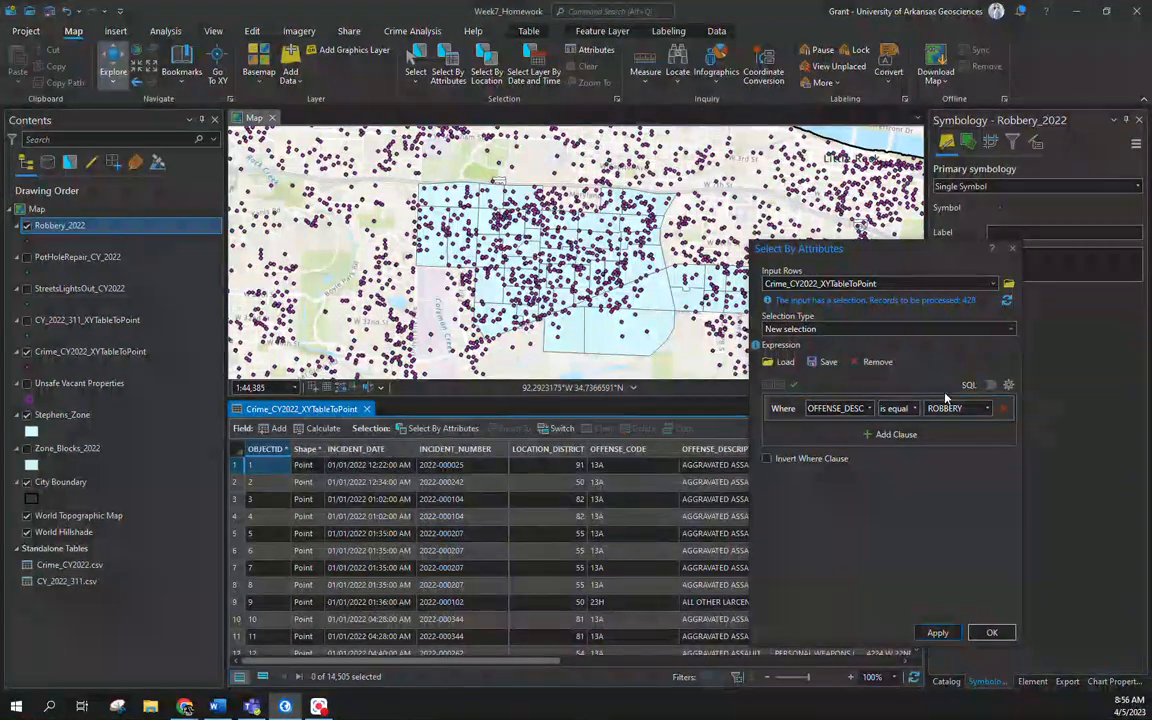
{"action": "left_click", "coordinate": [989, 409]}
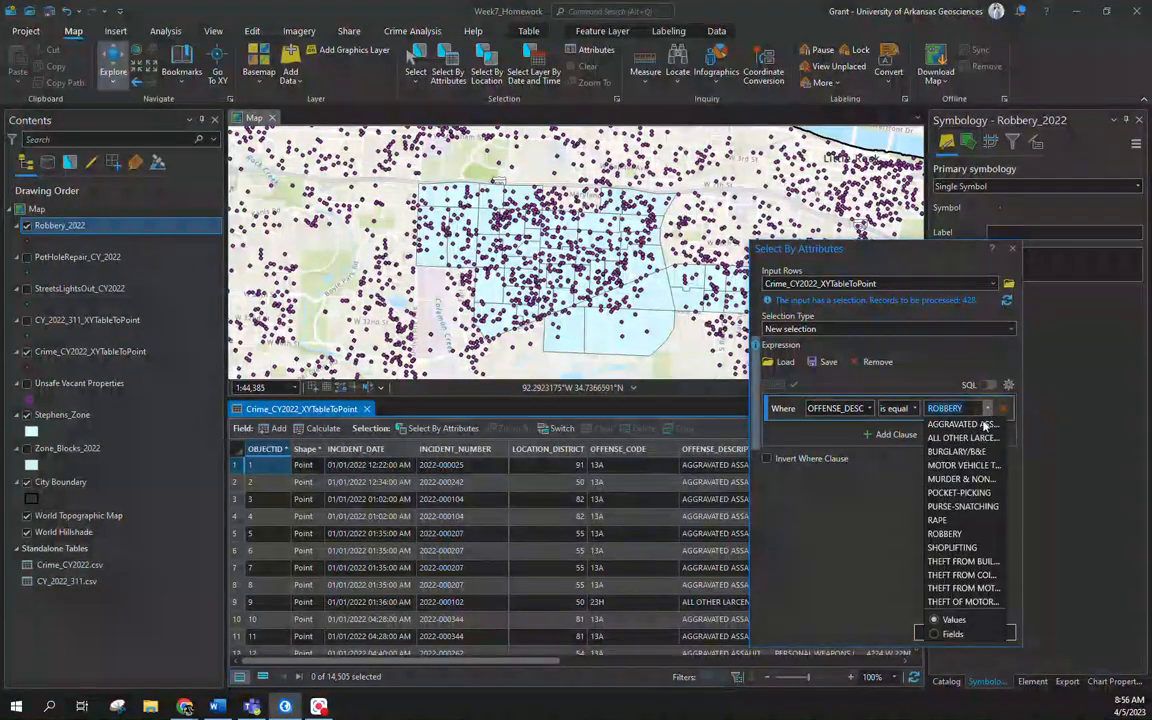
{"action": "left_click", "coordinate": [970, 479]}
{"action": "left_click", "coordinate": [937, 633]}
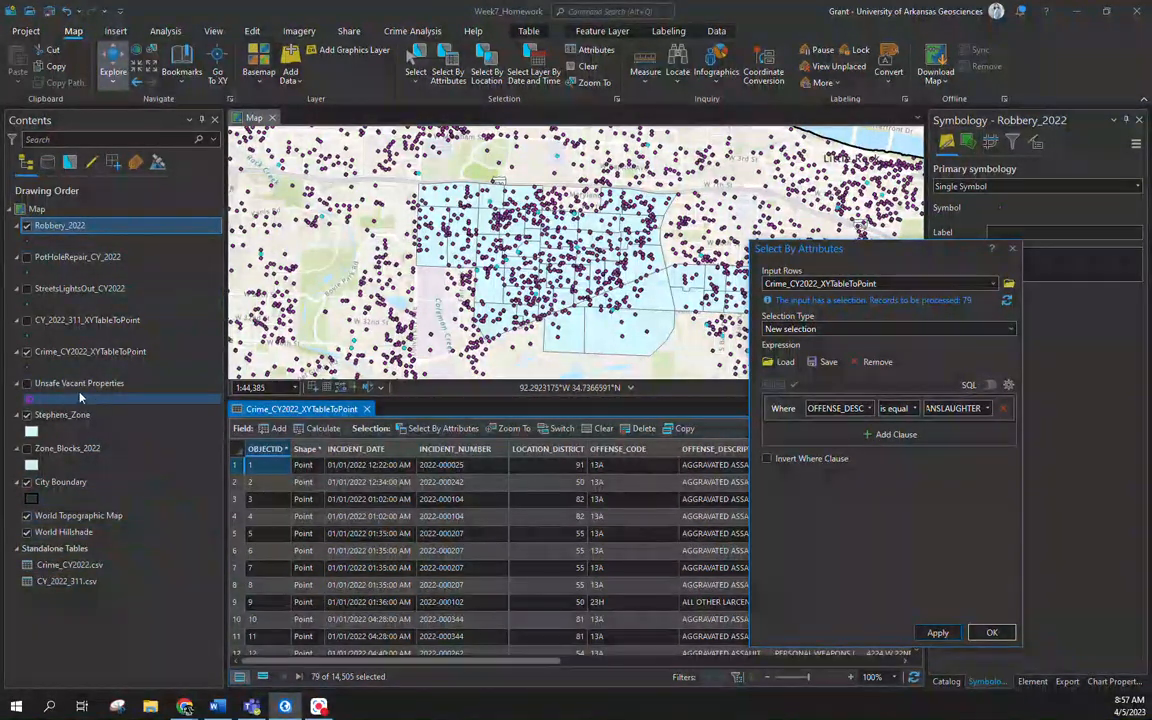
Export the selected murder and manslaughter records to a new feature class named Homicide_2022 in Week7_Homework.gdb
{"action": "left_click", "coordinate": [70, 352]}
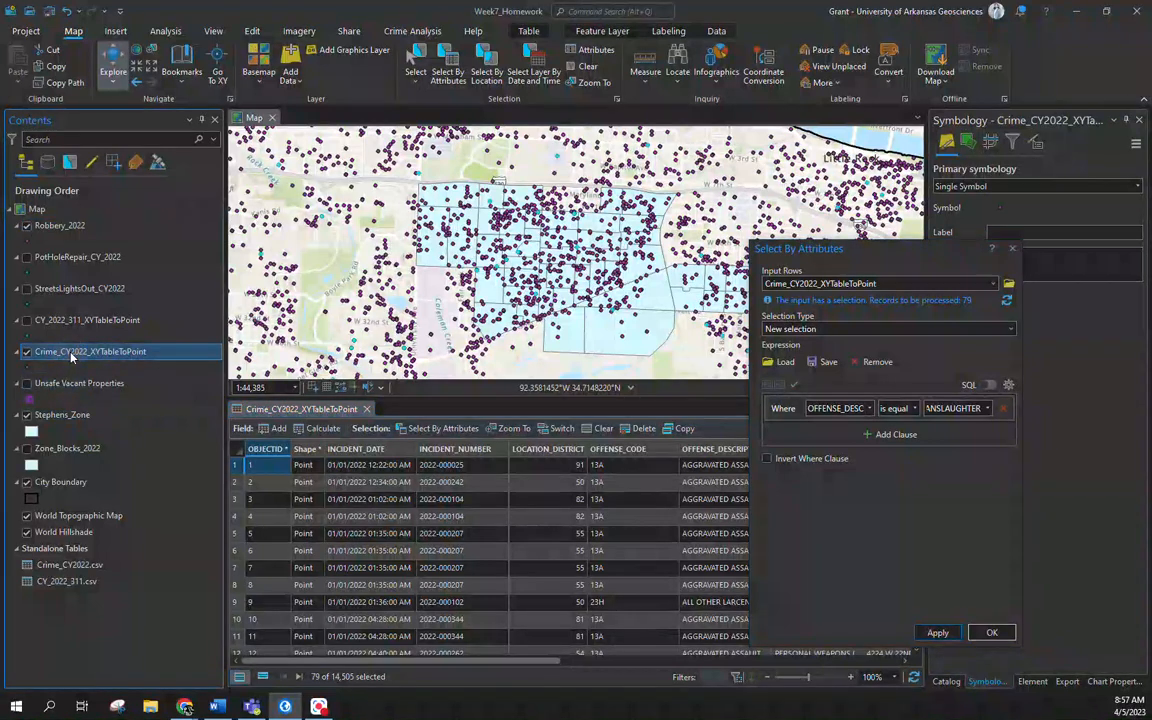
{"action": "right_click", "coordinate": [70, 353]}
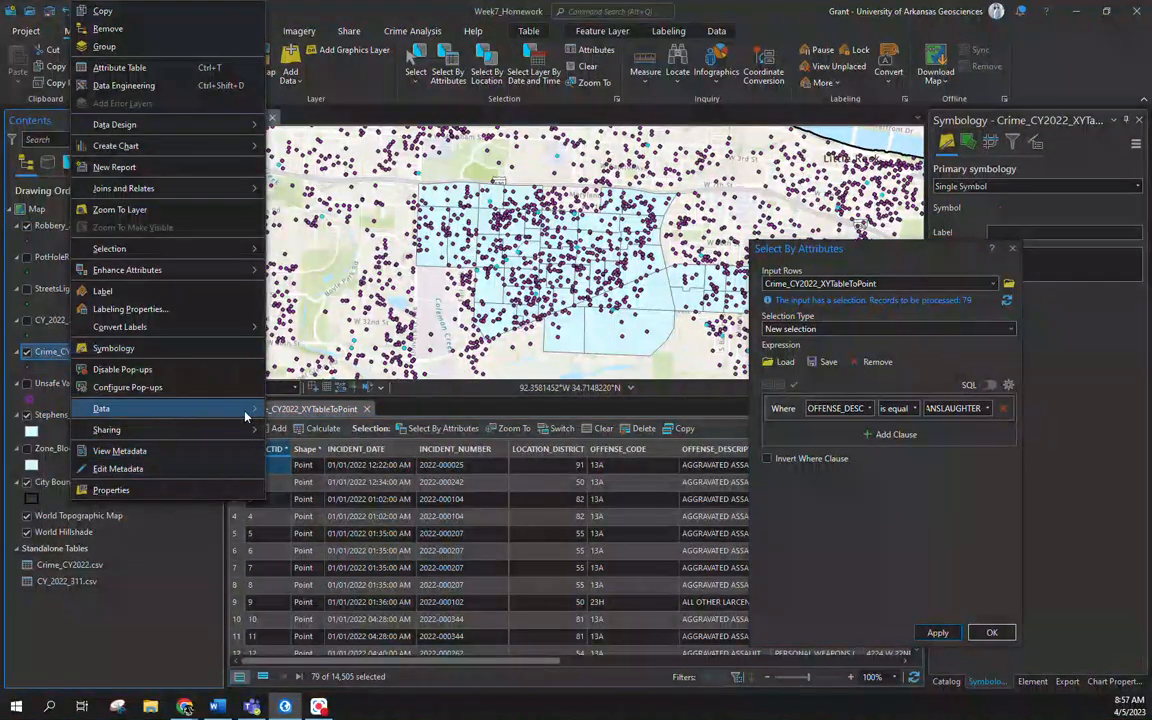
{"action": "left_click", "coordinate": [277, 415]}
{"action": "right_click", "coordinate": [72, 352]}
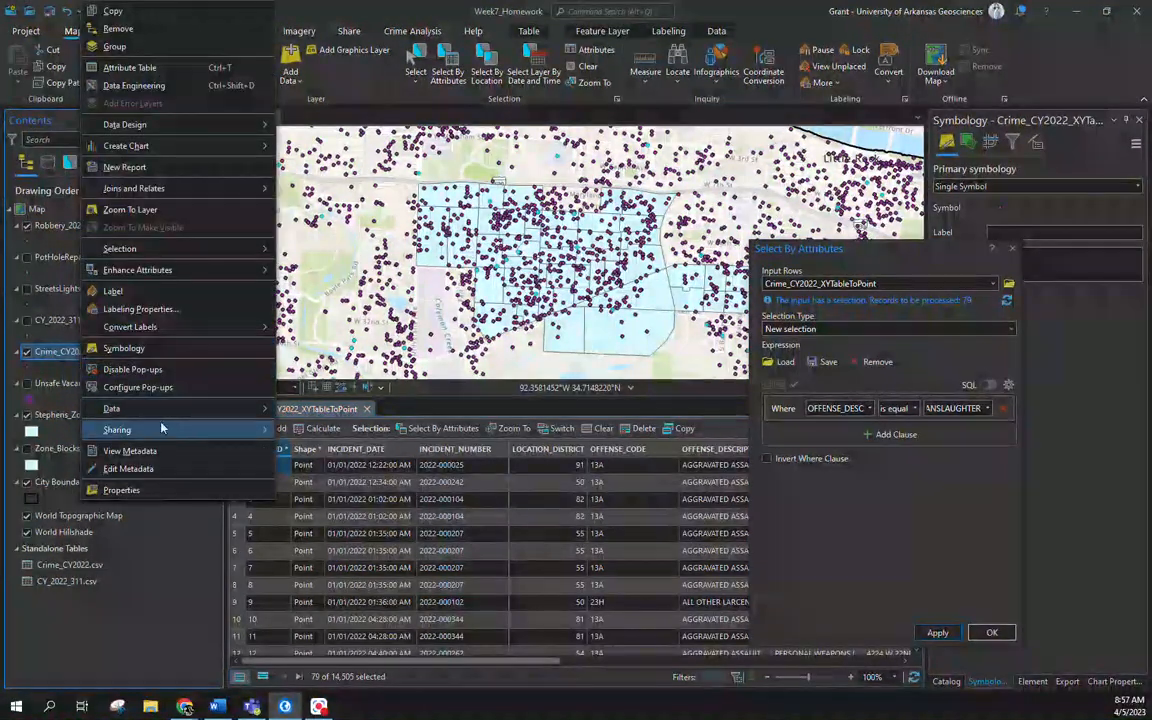
{"action": "mouse_move", "coordinate": [178, 413]}
{"action": "left_click", "coordinate": [324, 410]}
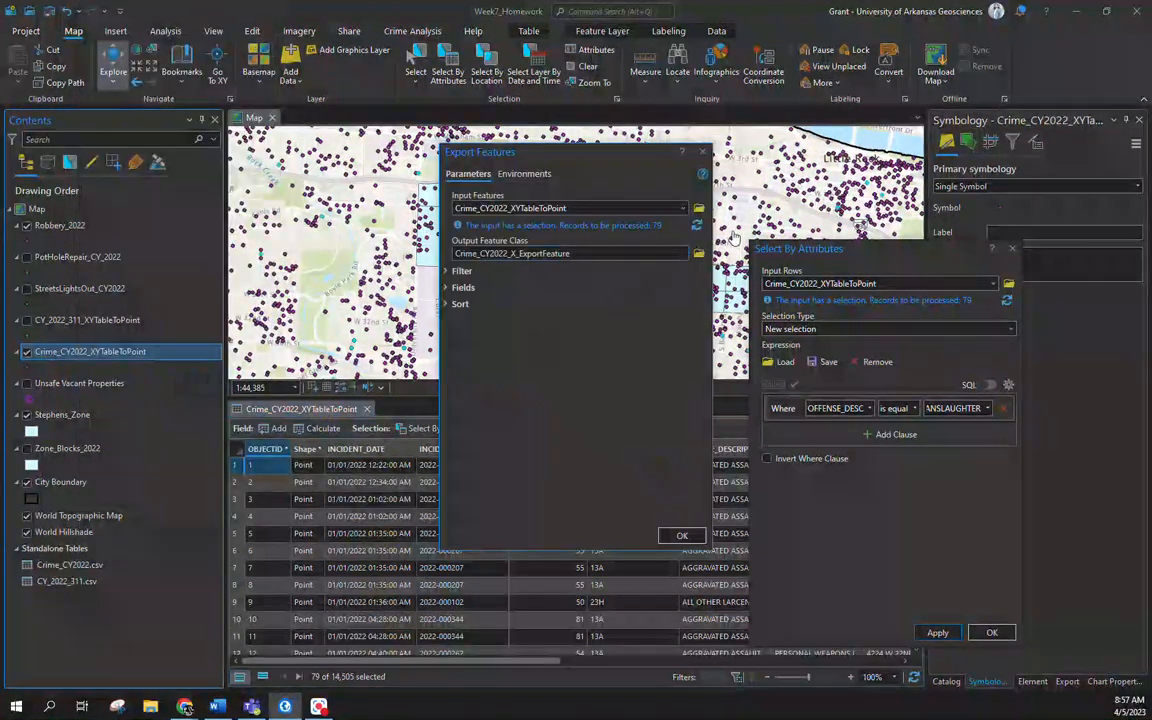
{"action": "left_click", "coordinate": [699, 254]}
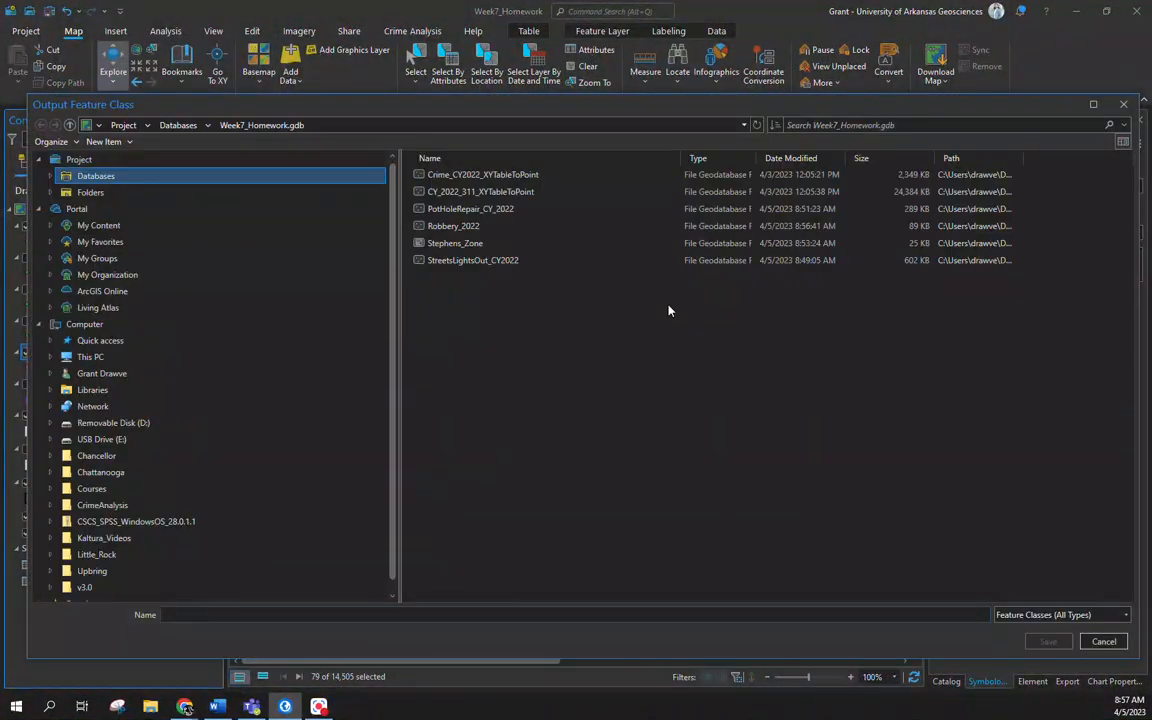
{"action": "type", "text": "Homicide_2022"}
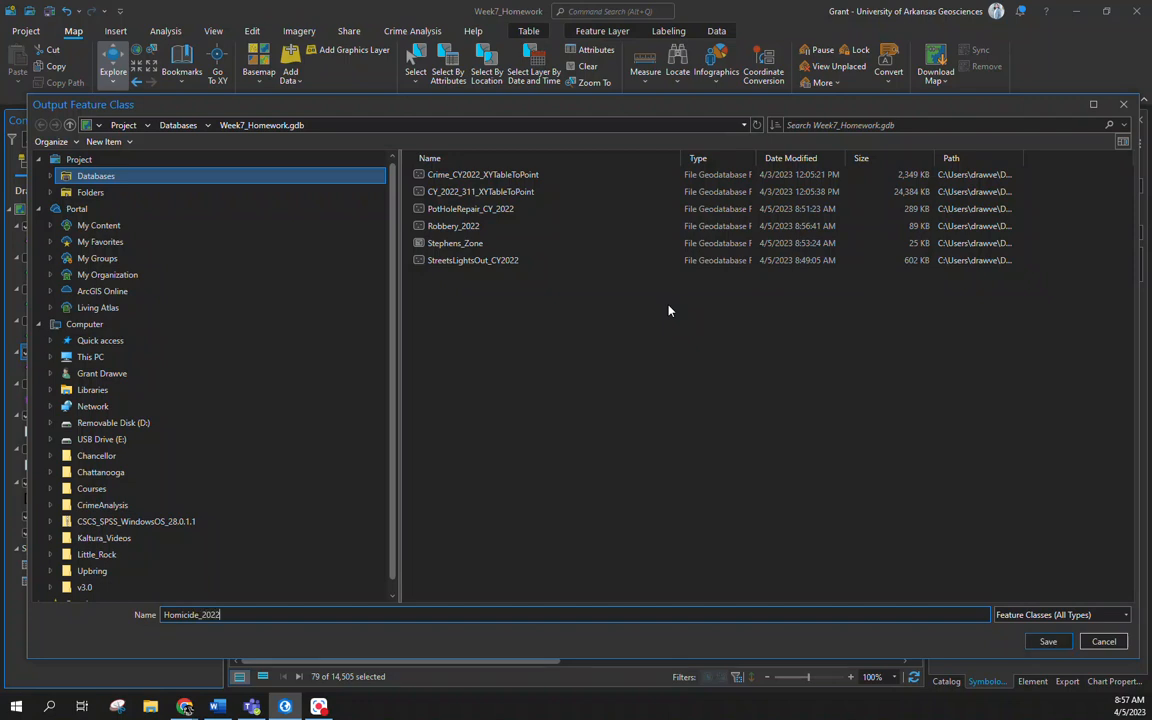
{"action": "key", "text": "Return"}
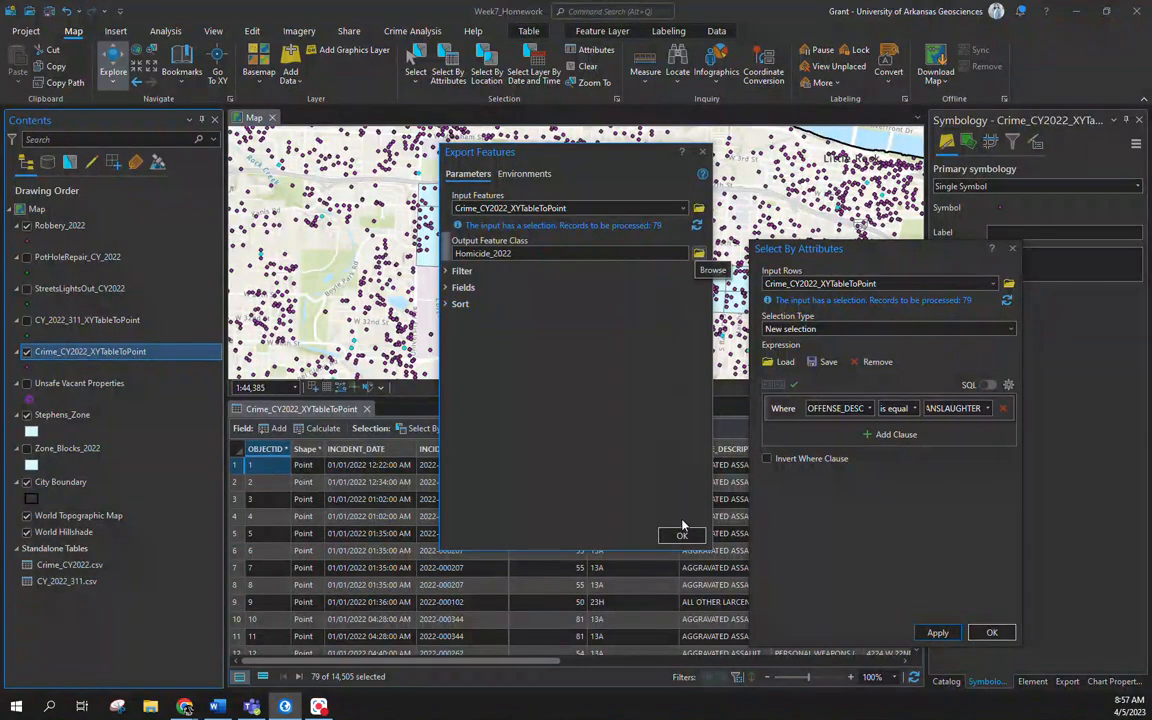
{"action": "left_click", "coordinate": [683, 536]}
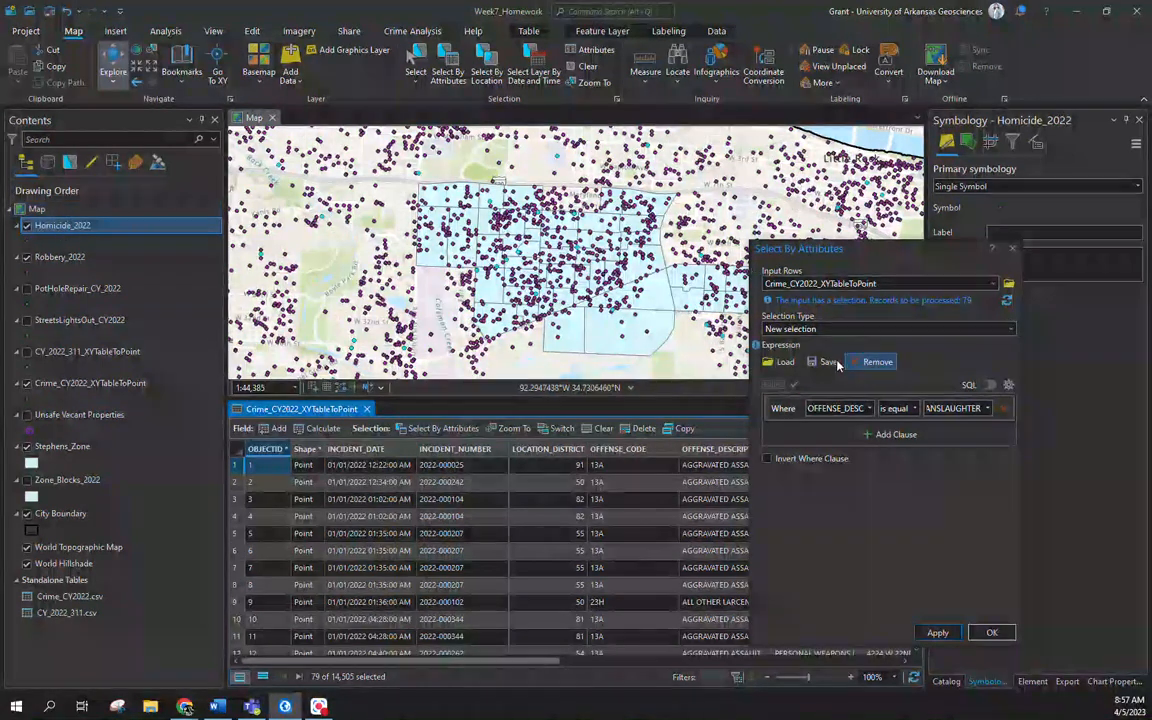
Clear the homicide selection, then select the crime records whose offense description is equal to AGGRAVATED ASSAULT
{"action": "left_click", "coordinate": [587, 66]}
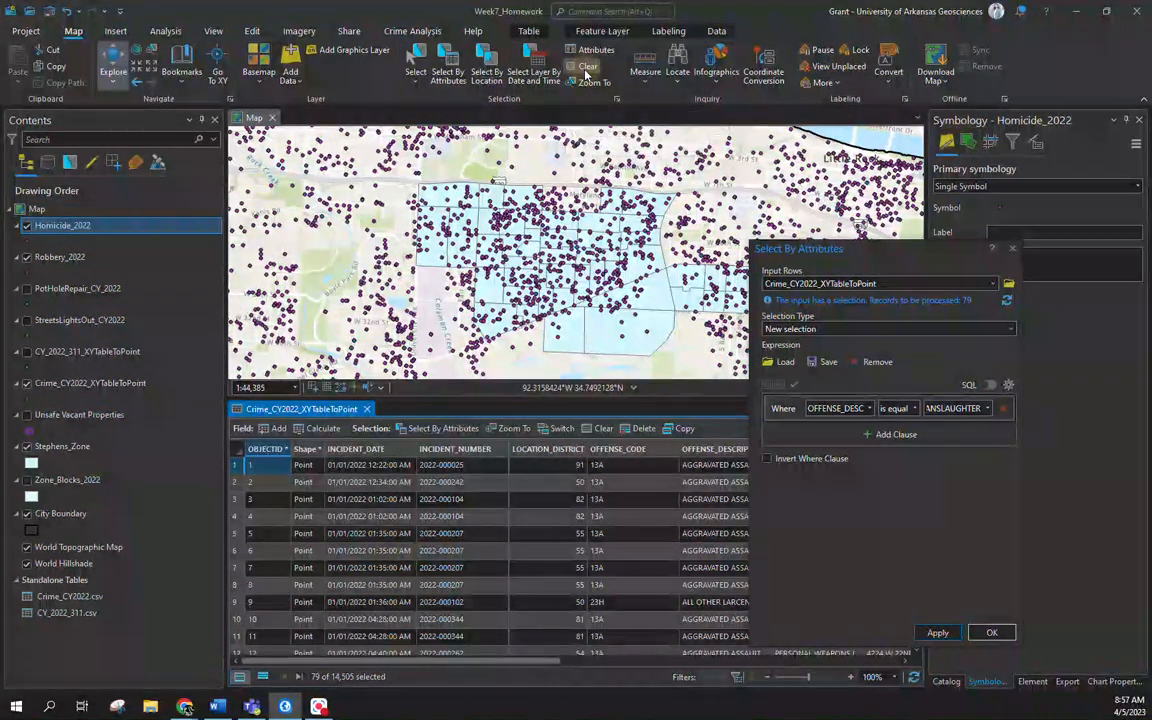
{"action": "left_click", "coordinate": [988, 408]}
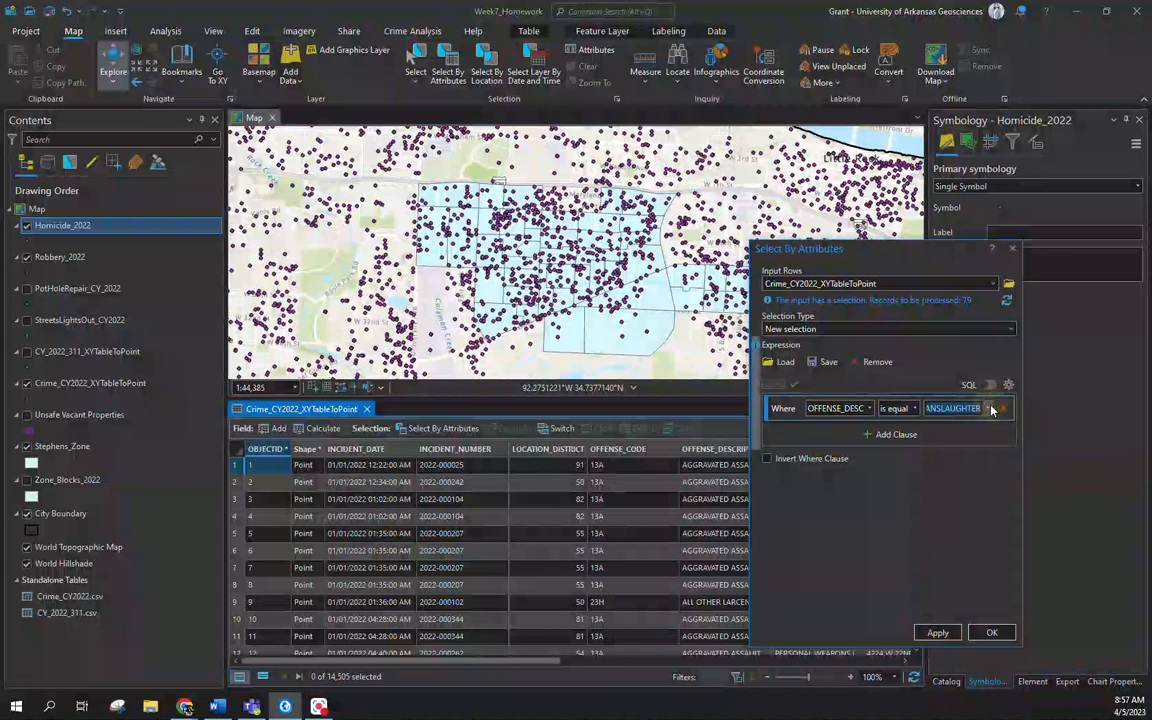
{"action": "left_click", "coordinate": [962, 424]}
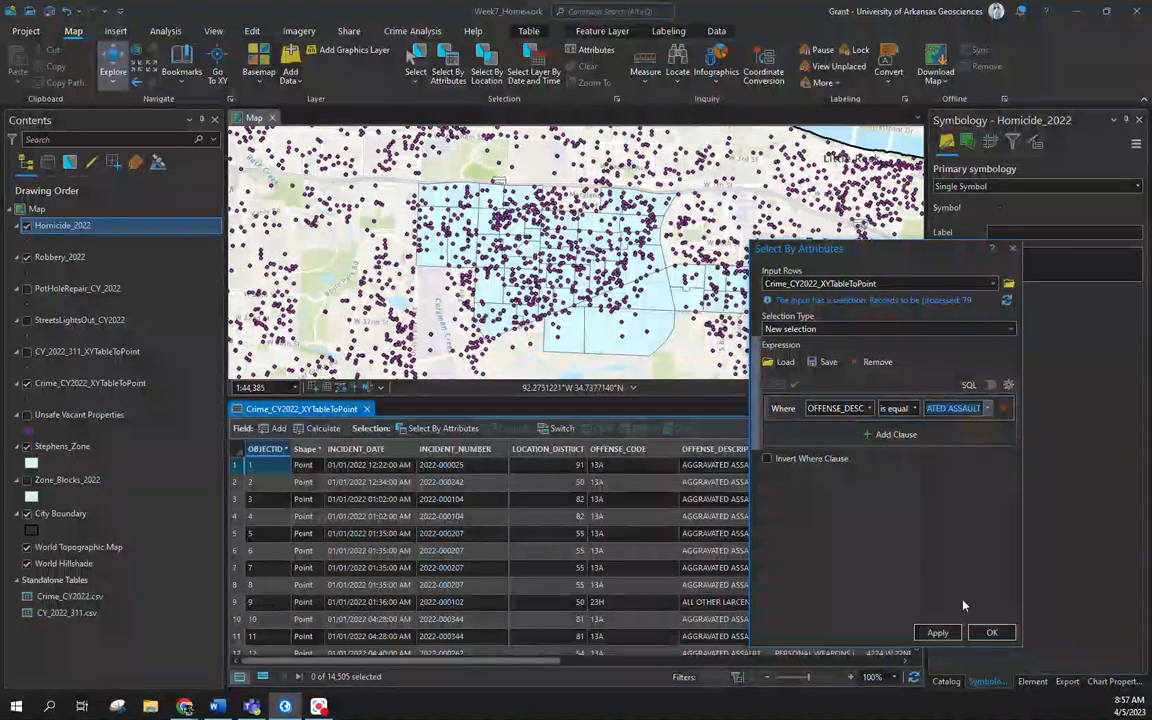
{"action": "left_click", "coordinate": [940, 632]}
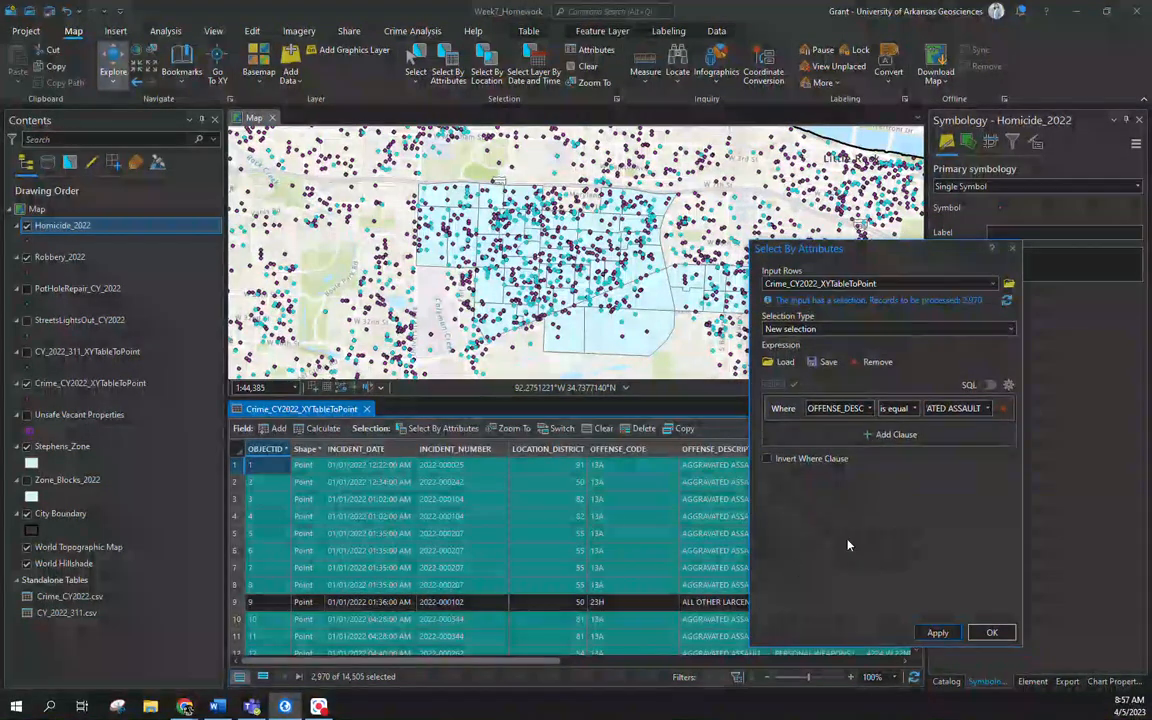
Export the selected aggravated assault records to a new feature class named AggAssault_2022 in Week7_Homework.gdb
{"action": "left_click", "coordinate": [68, 386]}
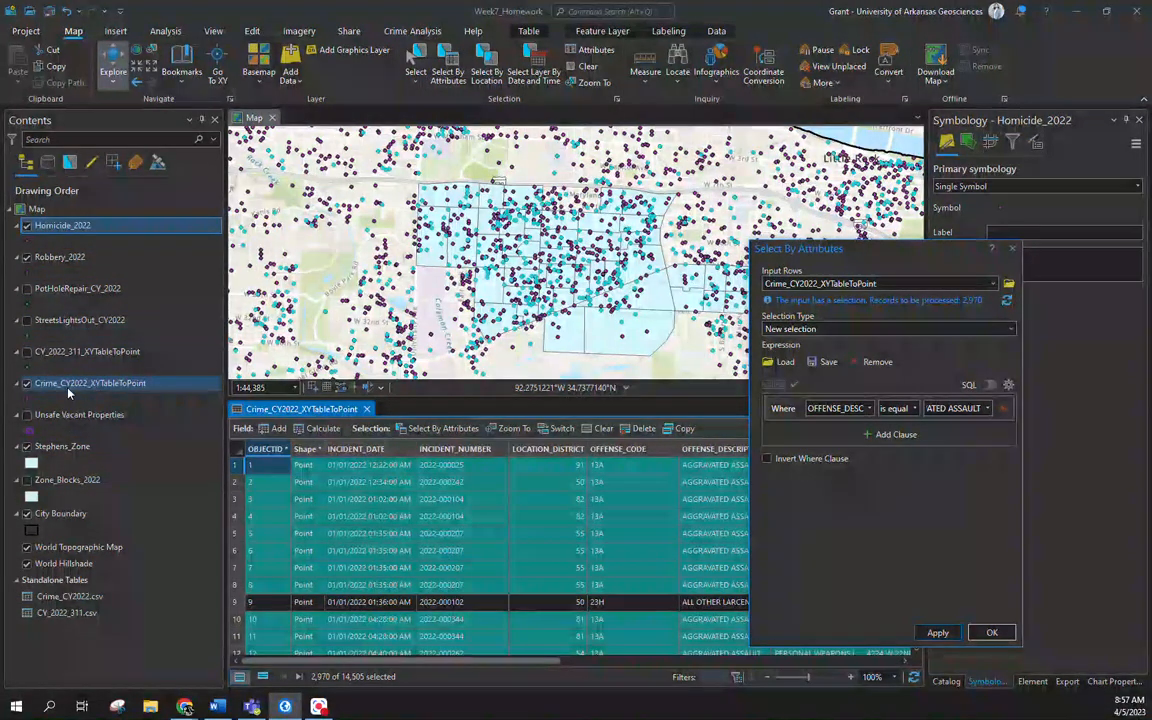
{"action": "right_click", "coordinate": [68, 390]}
{"action": "mouse_move", "coordinate": [242, 414]}
{"action": "left_click", "coordinate": [311, 409]}
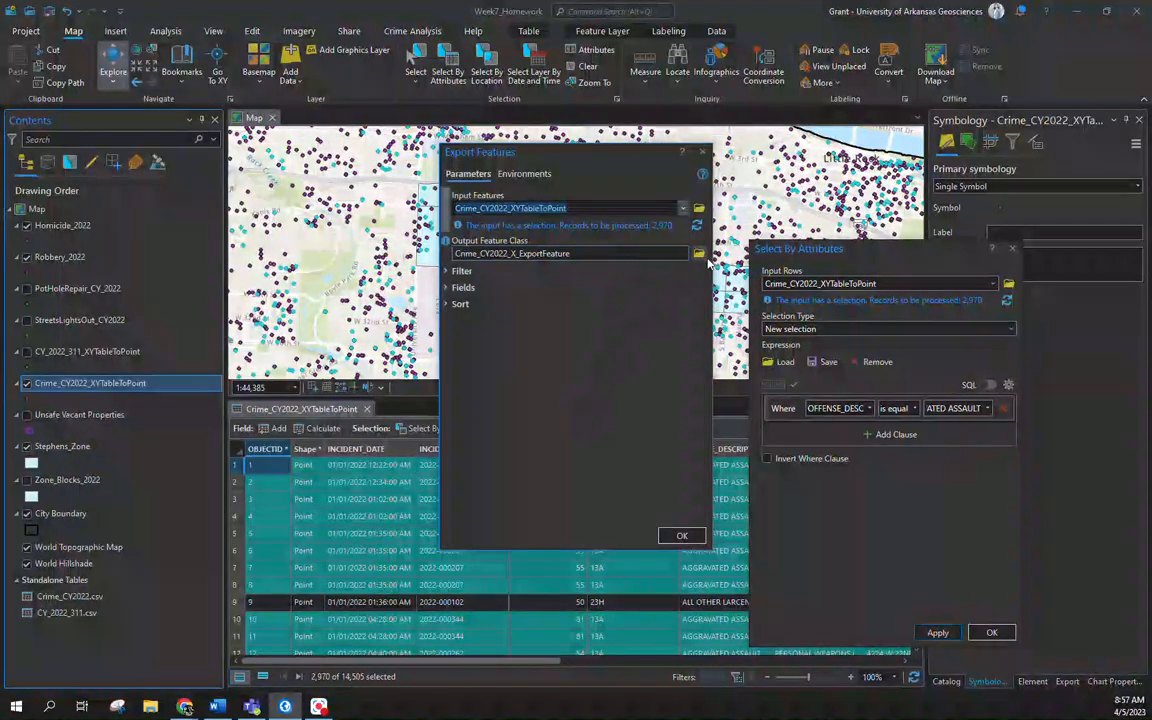
{"action": "left_click", "coordinate": [698, 254]}
{"action": "type", "text": "AggAssault_2022"}
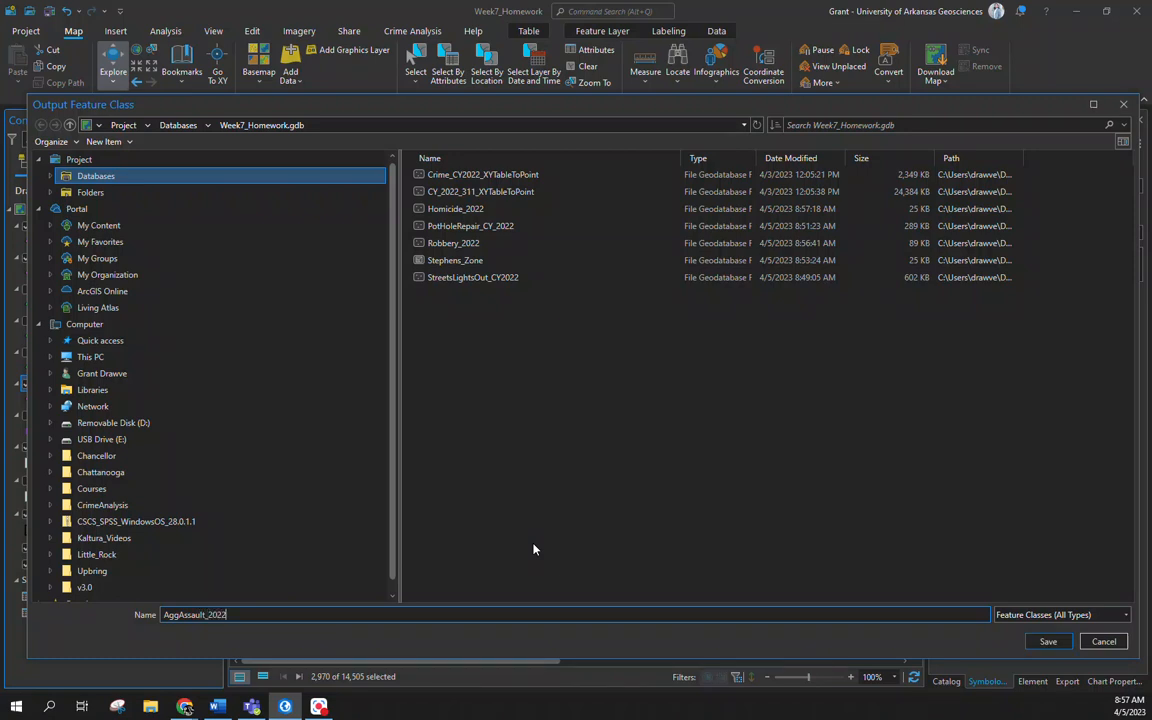
{"action": "left_click", "coordinate": [1044, 642]}
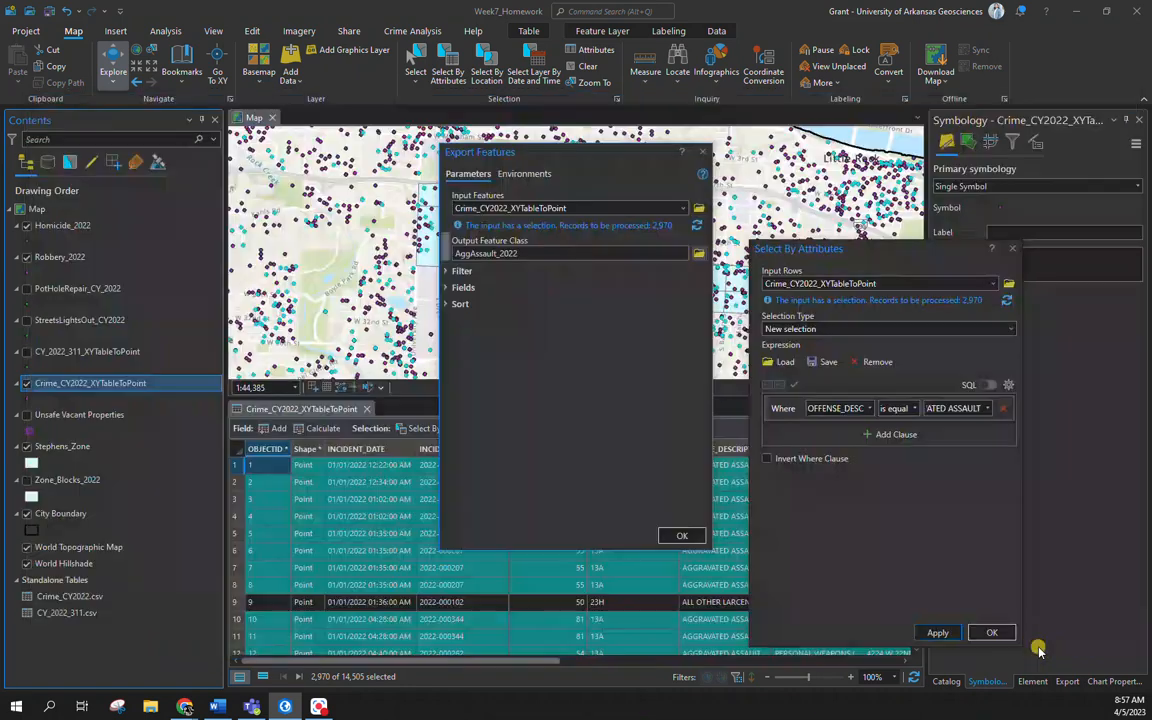
{"action": "left_click", "coordinate": [684, 537]}
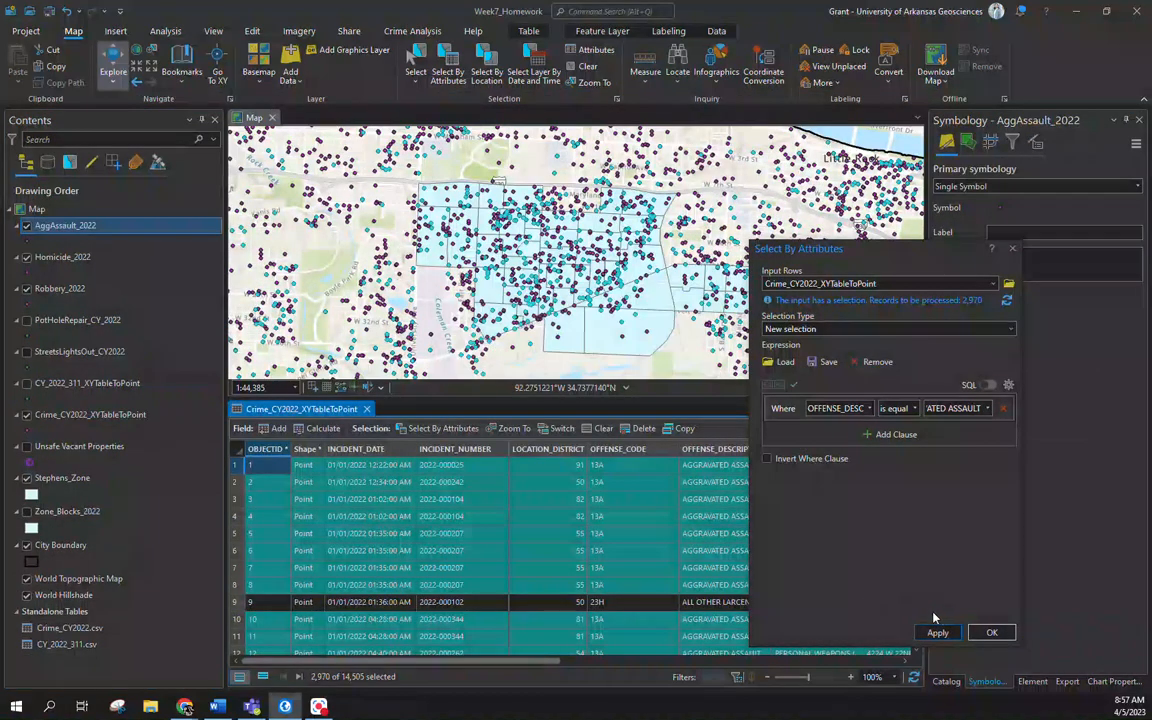
Finish the attribute query, clear the selection, then put away the crime attribute table and hide the Crime_CY2022_XYTableToPoint layer
{"action": "left_click", "coordinate": [991, 632]}
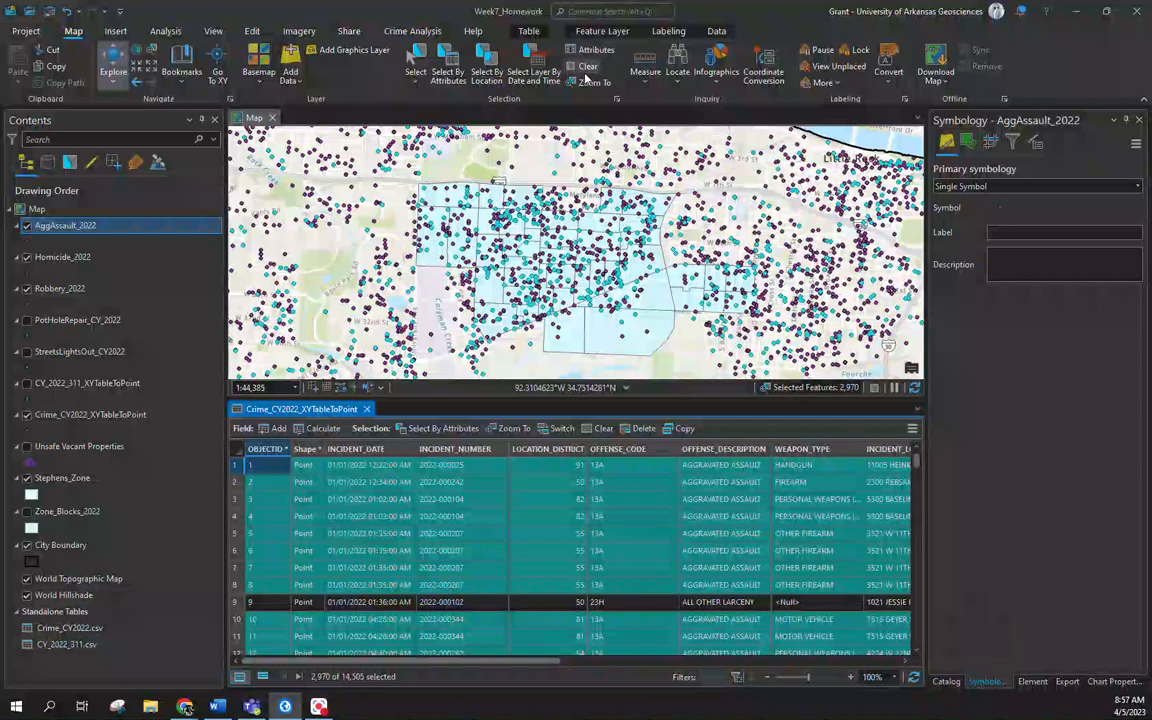
{"action": "left_click", "coordinate": [588, 66]}
{"action": "left_click", "coordinate": [366, 409]}
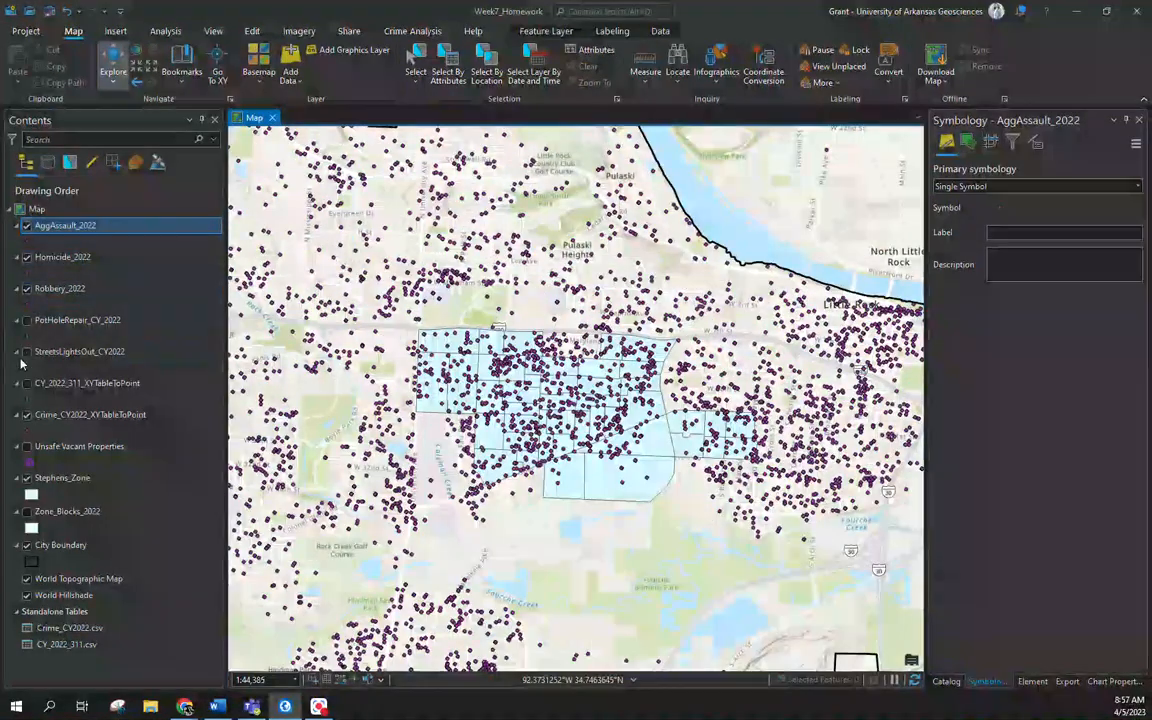
{"action": "left_click", "coordinate": [27, 416]}
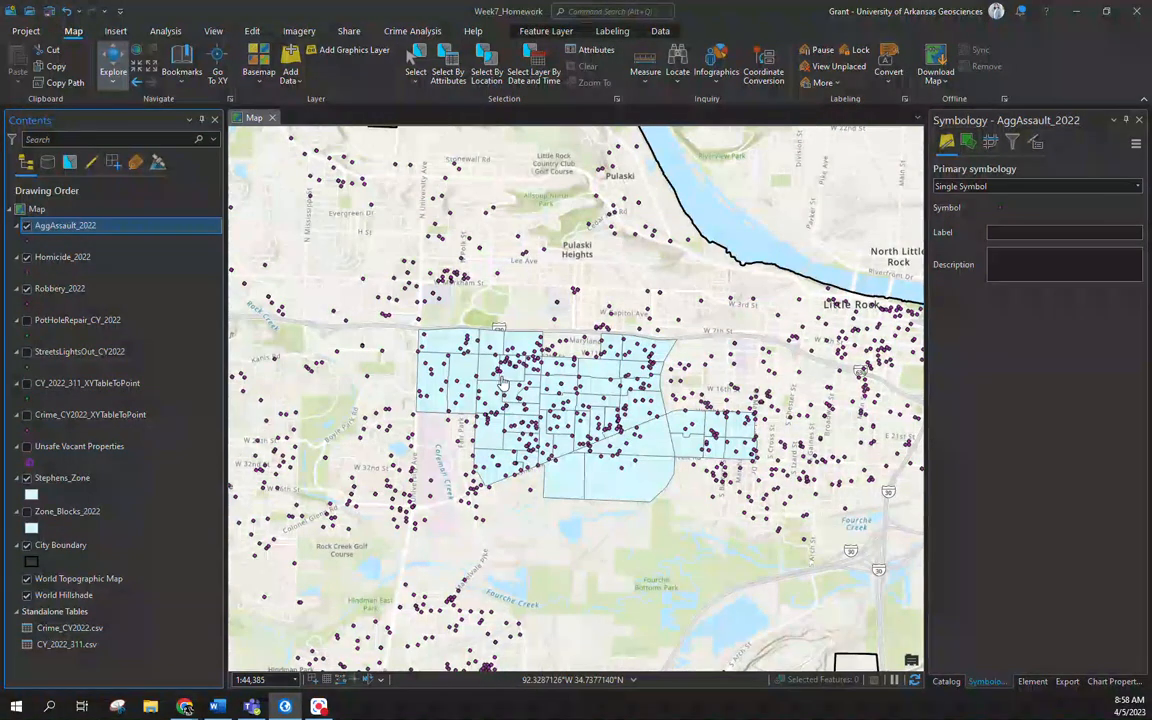
Select by location the AggAssault_2022, Homicide_2022 and Robbery_2022 features that are within Stephens_Zone, as a new selection
{"action": "left_click", "coordinate": [487, 76]}
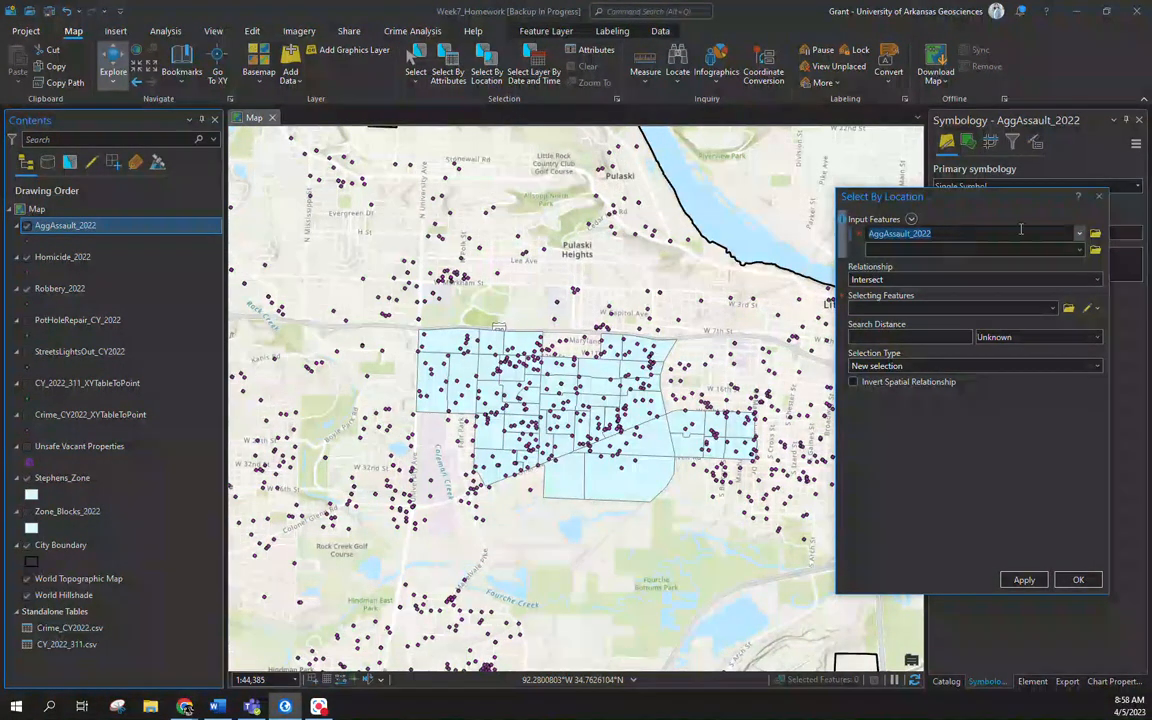
{"action": "left_click", "coordinate": [1080, 251]}
{"action": "left_click", "coordinate": [1035, 281]}
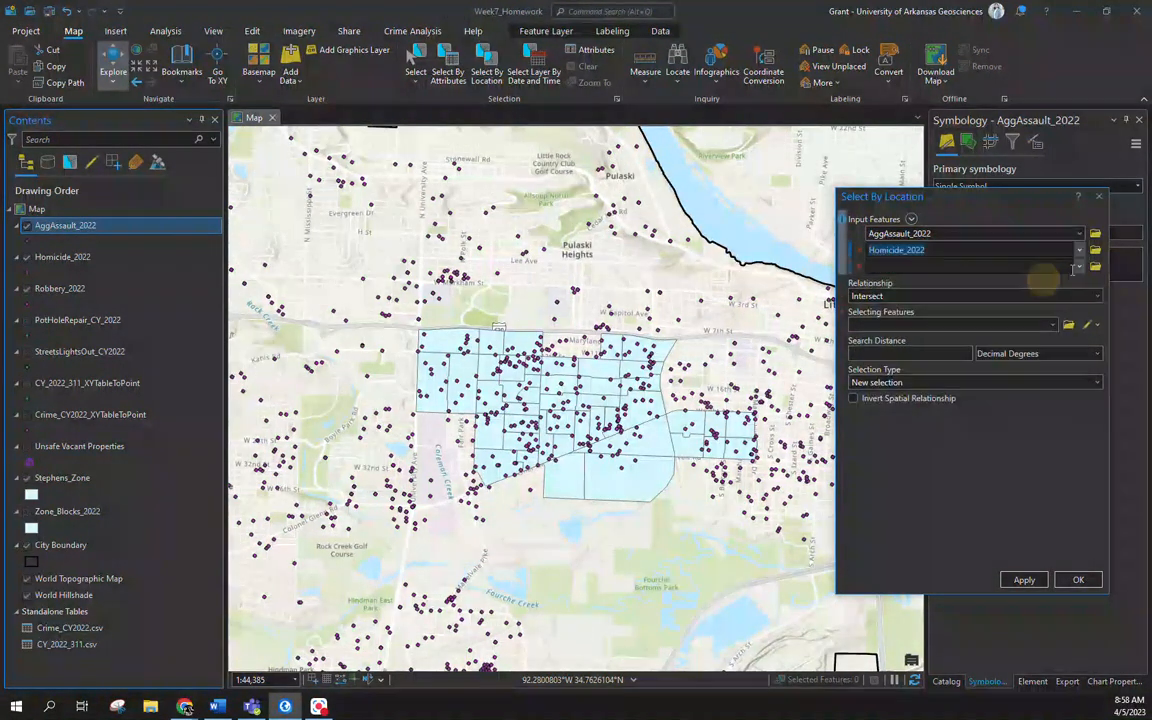
{"action": "left_click", "coordinate": [1078, 267]}
{"action": "left_click", "coordinate": [1030, 310]}
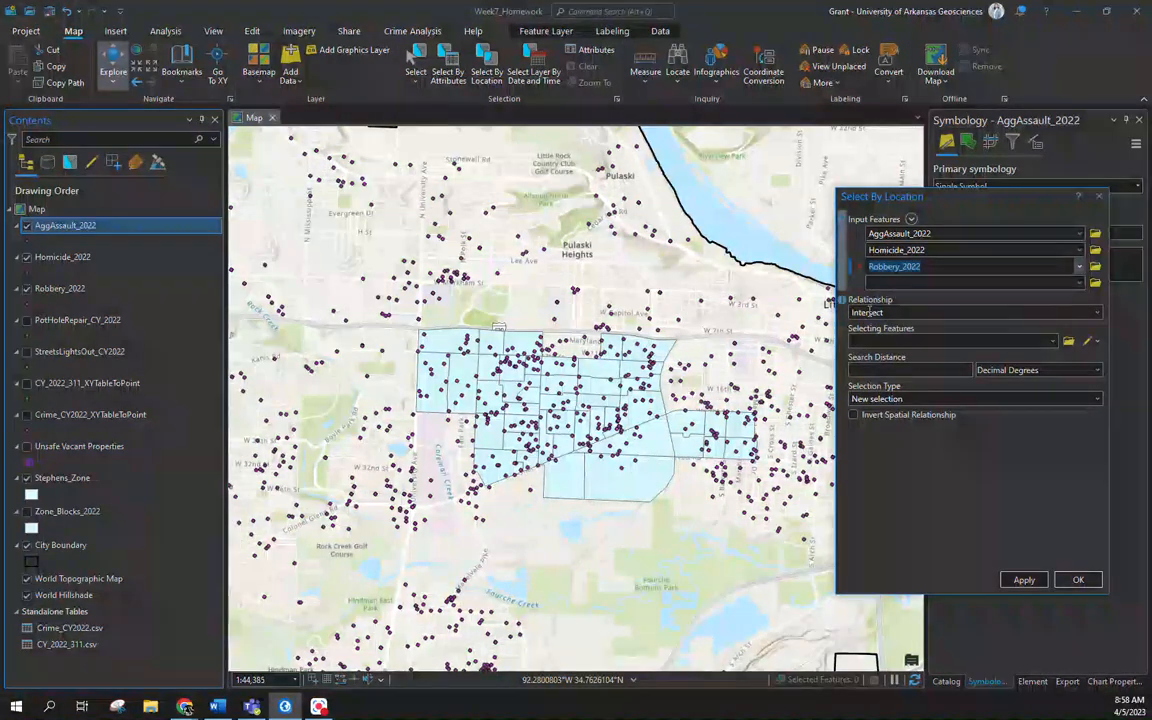
{"action": "left_click", "coordinate": [1101, 313]}
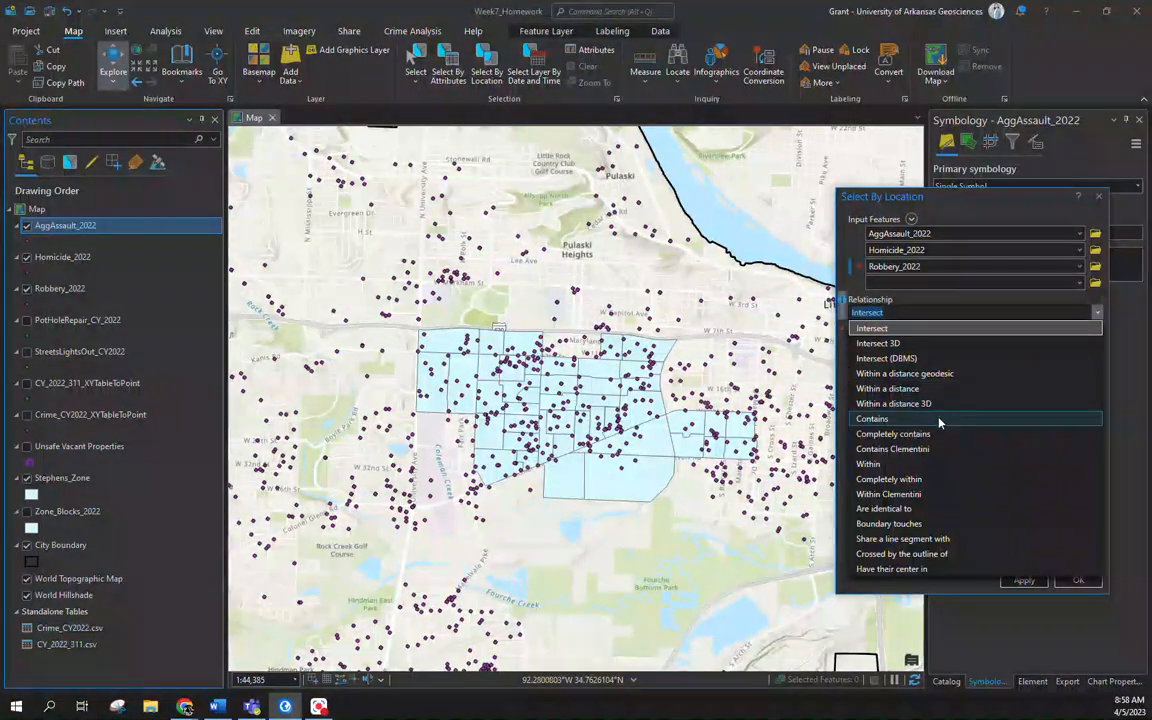
{"action": "left_click", "coordinate": [926, 462]}
{"action": "left_click", "coordinate": [1052, 341]}
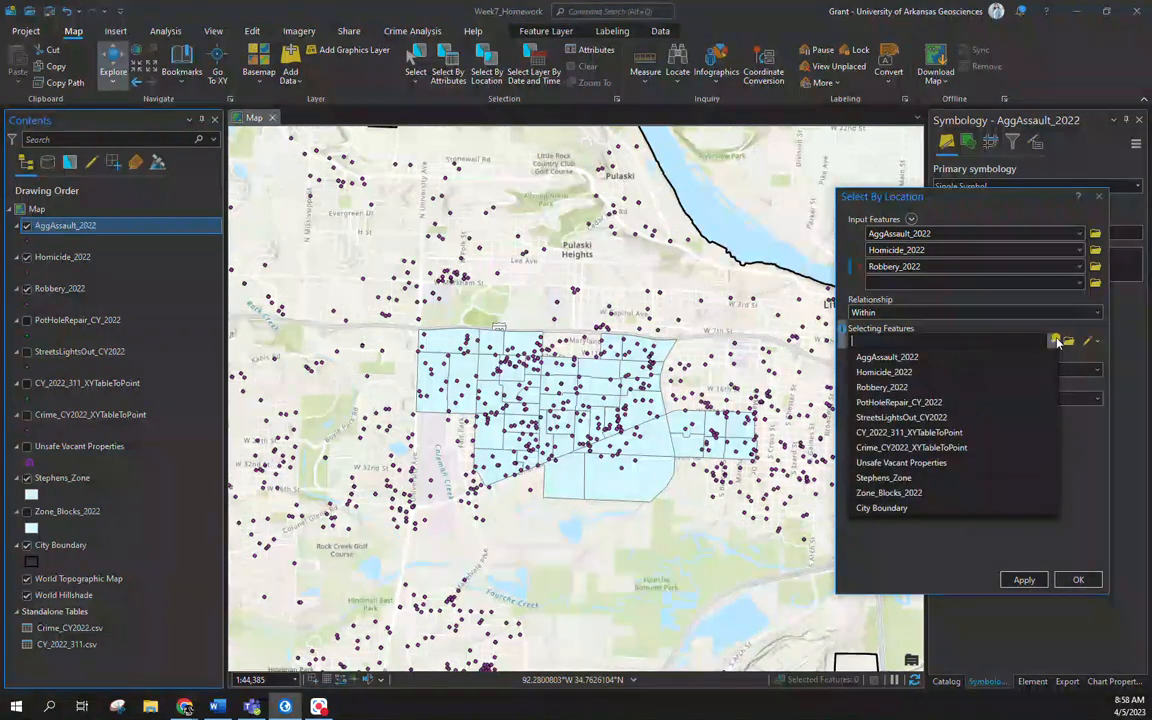
{"action": "left_click", "coordinate": [951, 478]}
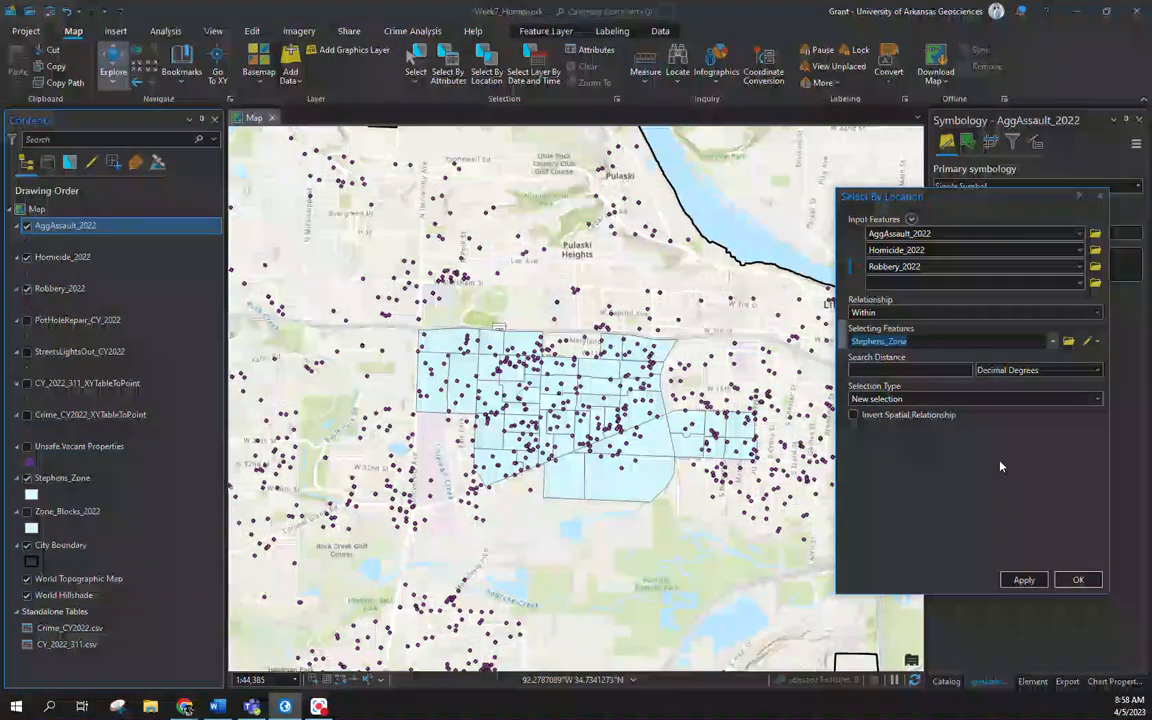
{"action": "left_click", "coordinate": [1022, 580]}
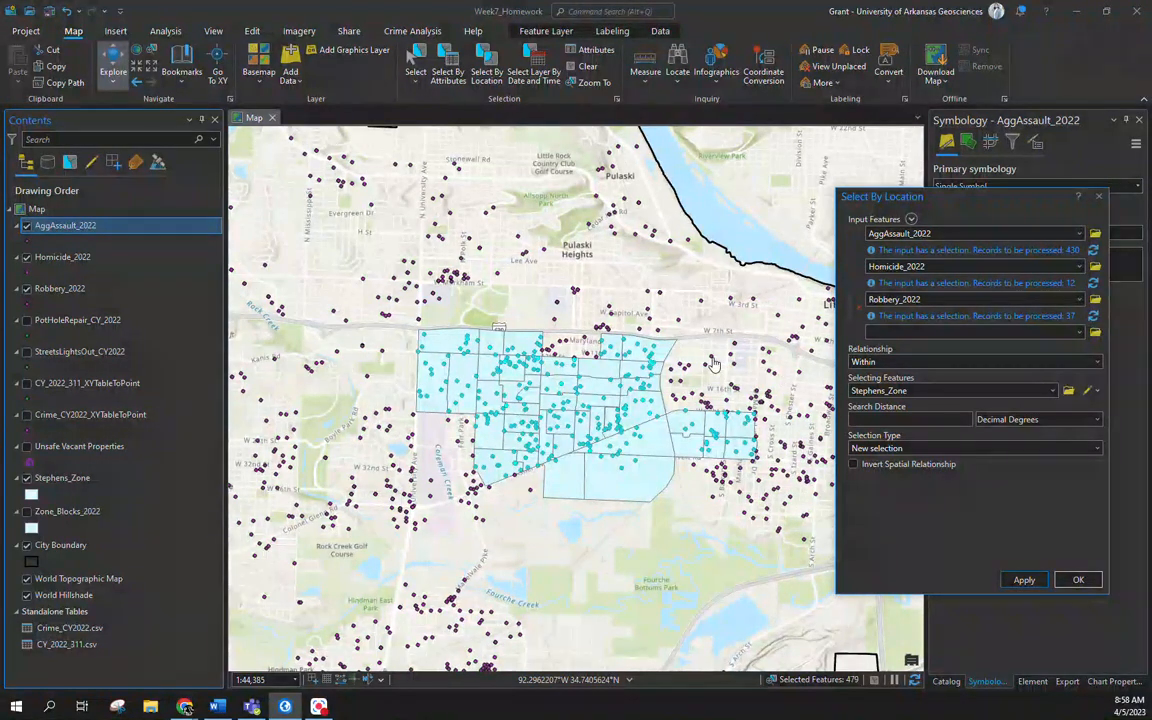
Check the number of selected records in the AggAssault_2022 attribute table, then put the table away
{"action": "right_click", "coordinate": [75, 224]}
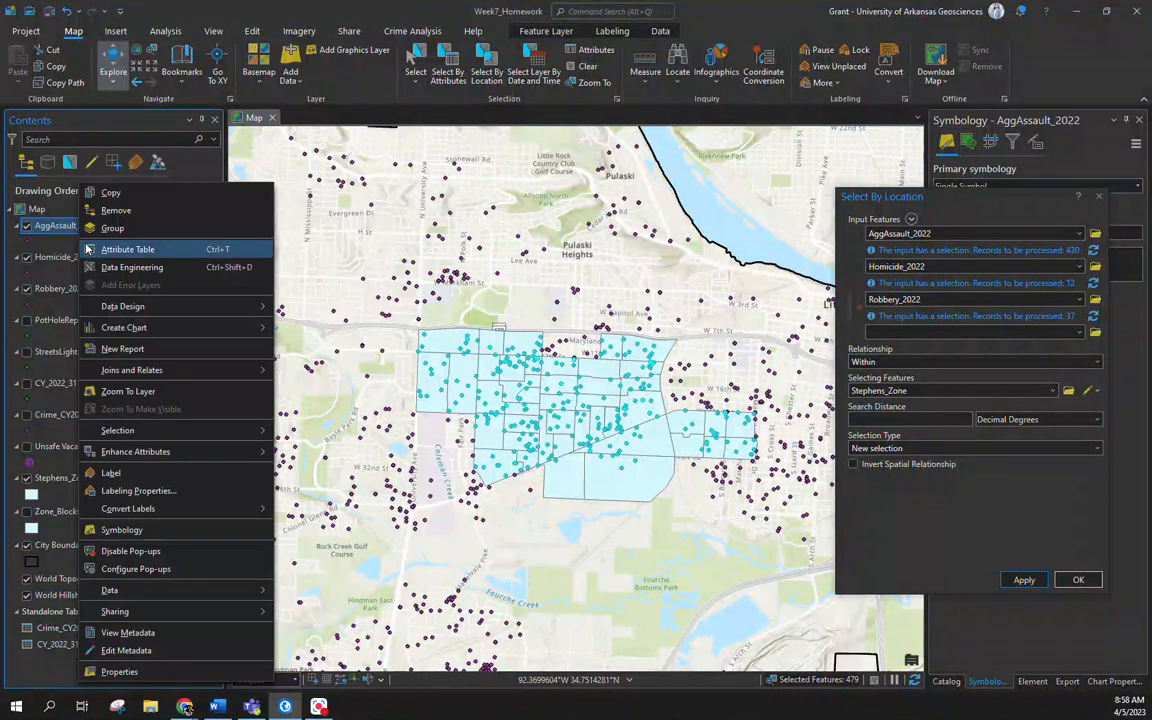
{"action": "left_click", "coordinate": [112, 249]}
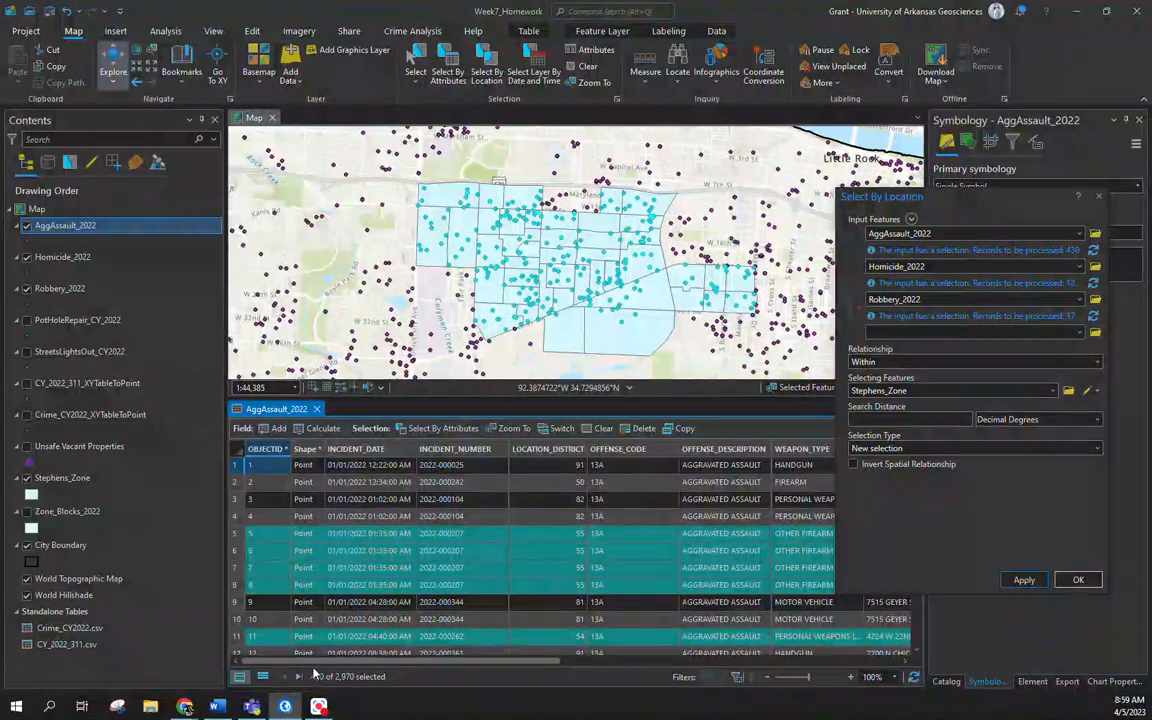
{"action": "left_click", "coordinate": [316, 409]}
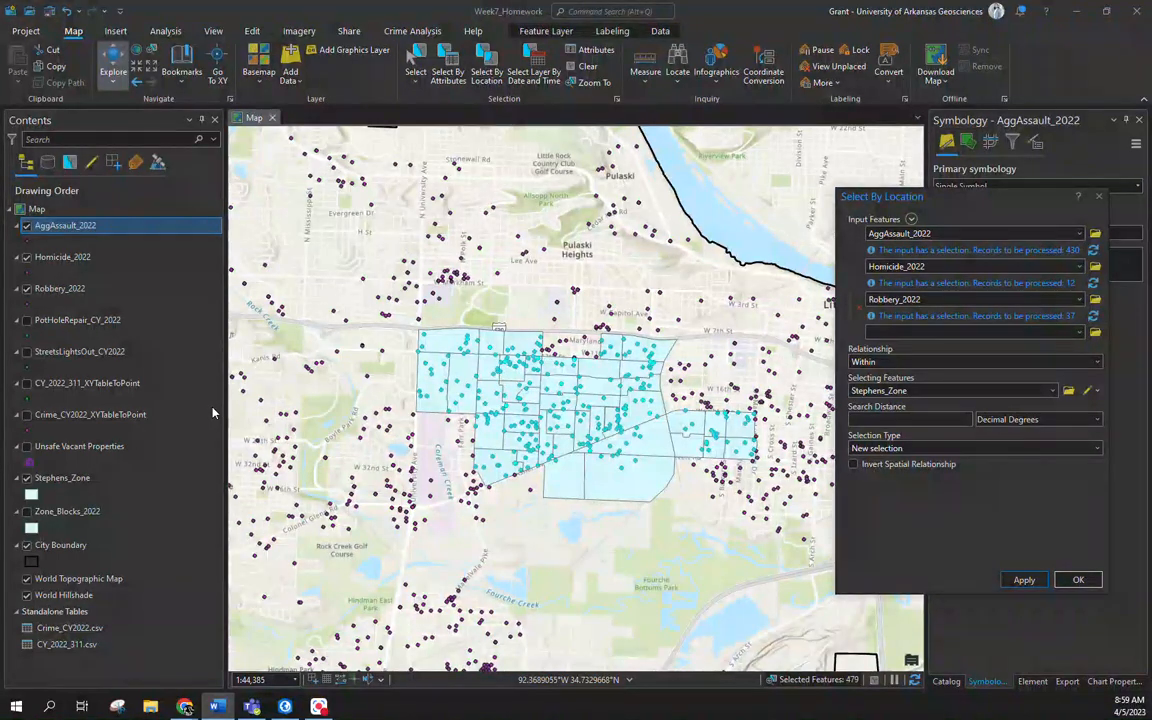
Bring up the Assignment 7 Word document, review the question 1 answers and read question 2's final map instructions, then move the document away
{"action": "left_click_drag", "start_coordinate": [0, 120], "coordinate": [542, 83]}
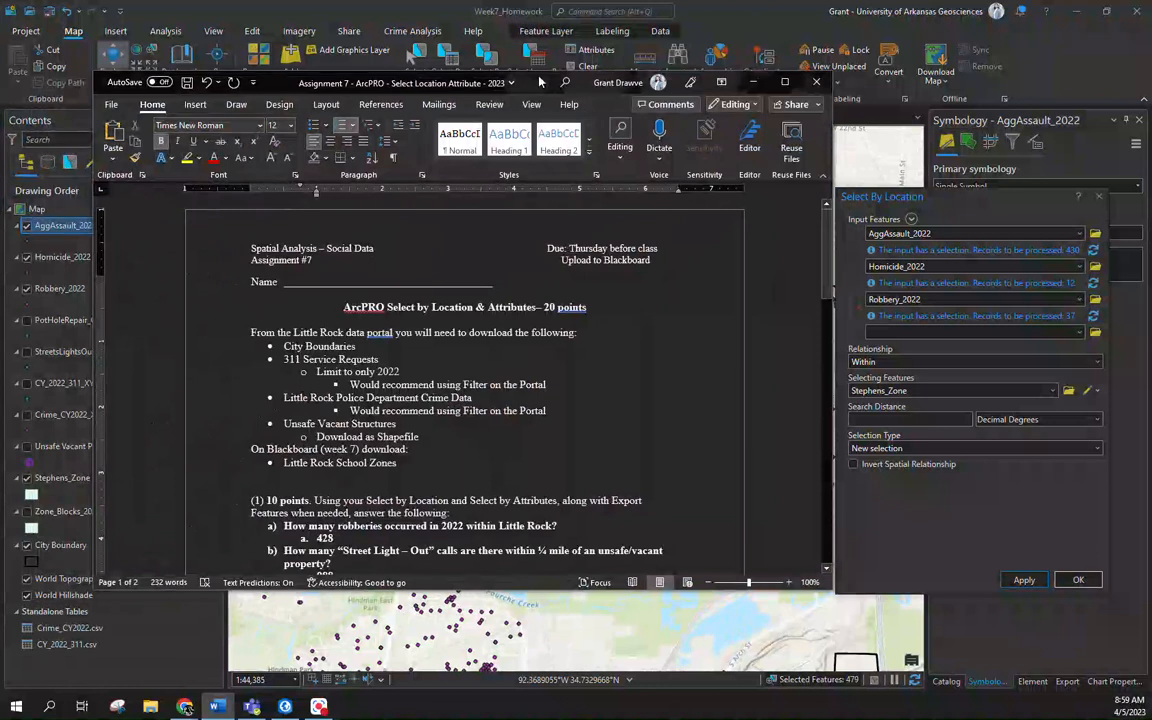
{"action": "scroll", "coordinate": [518, 375], "scroll_direction": "down", "scroll_amount": 4}
{"action": "scroll", "coordinate": [518, 375], "scroll_direction": "down", "scroll_amount": 1}
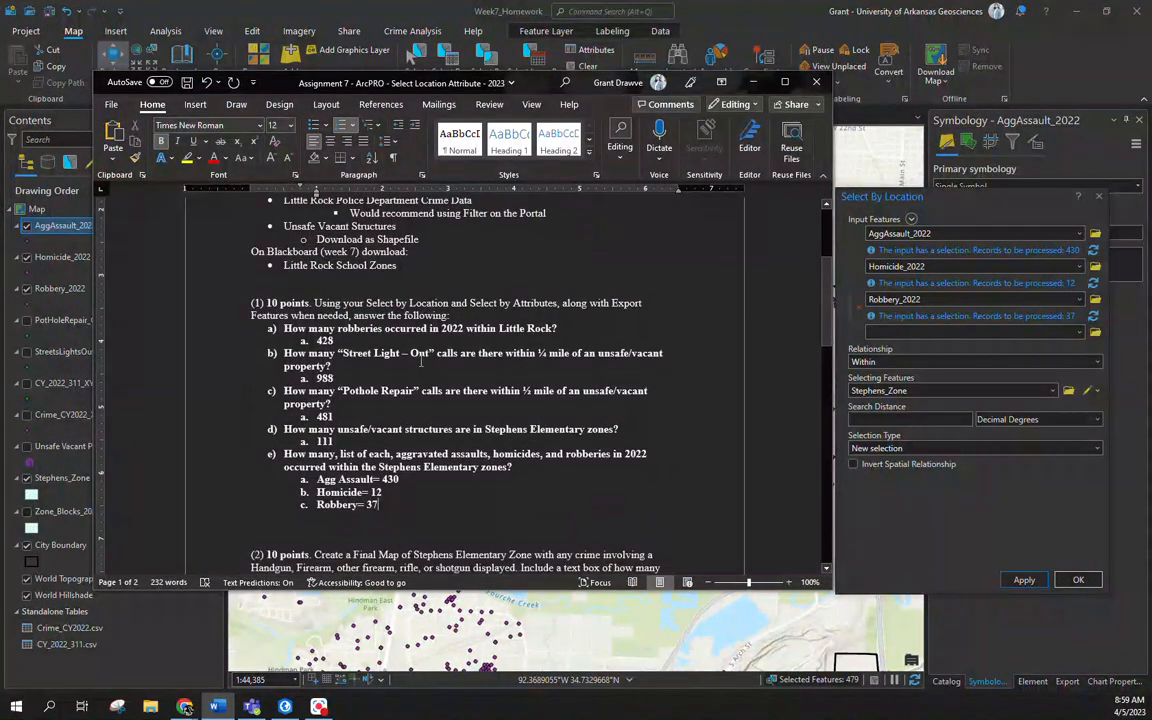
{"action": "left_click", "coordinate": [378, 504]}
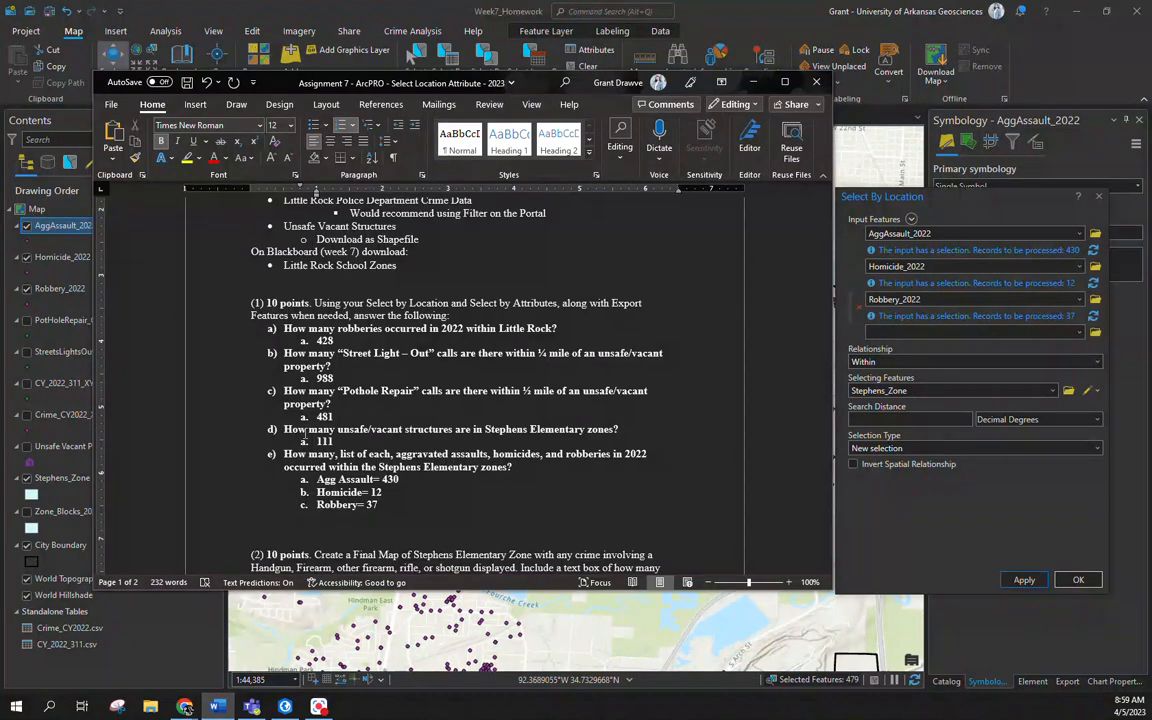
{"action": "scroll", "coordinate": [302, 432], "scroll_direction": "down", "scroll_amount": 2}
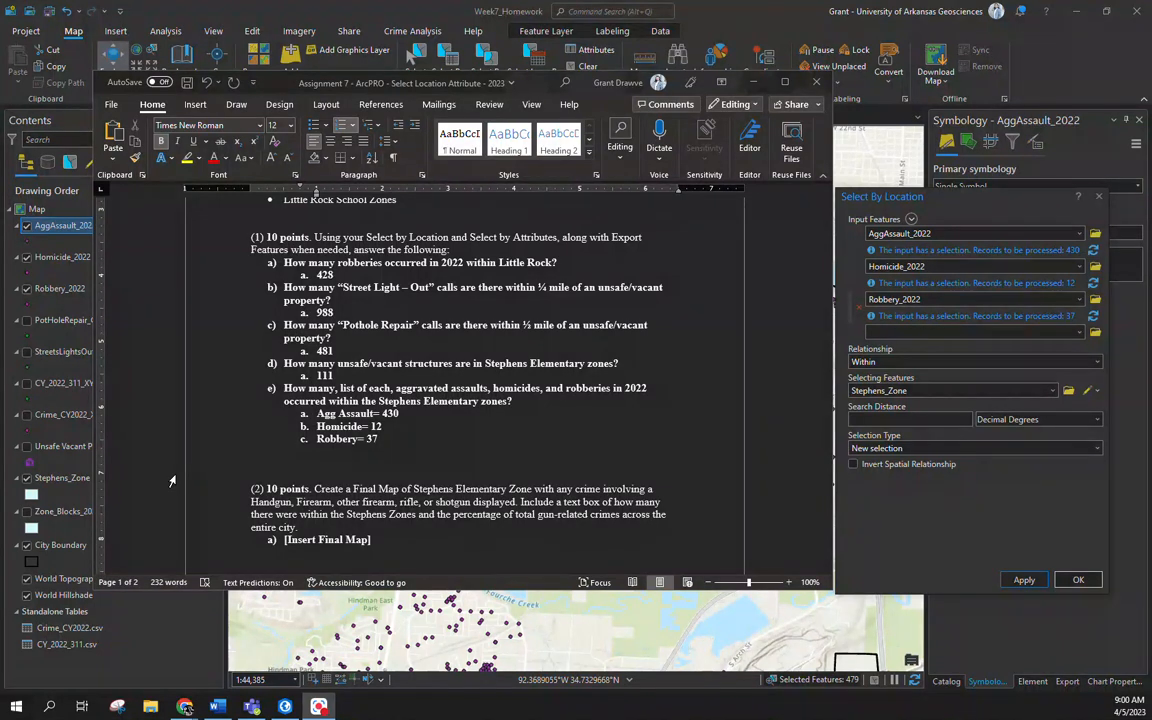
{"action": "left_click_drag", "start_coordinate": [549, 87], "coordinate": [0, 121]}
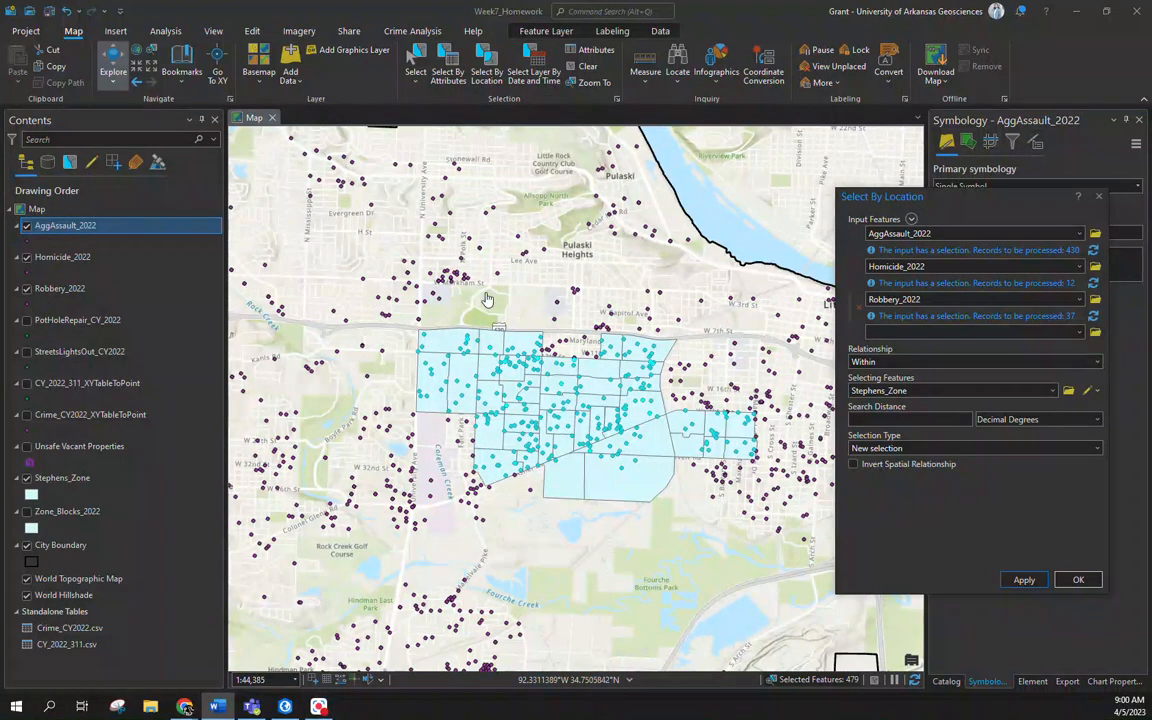
Finish the location query, clear the selection and hide the AggAssault_2022, Homicide_2022 and Robbery_2022 layers
{"action": "left_click", "coordinate": [1100, 197]}
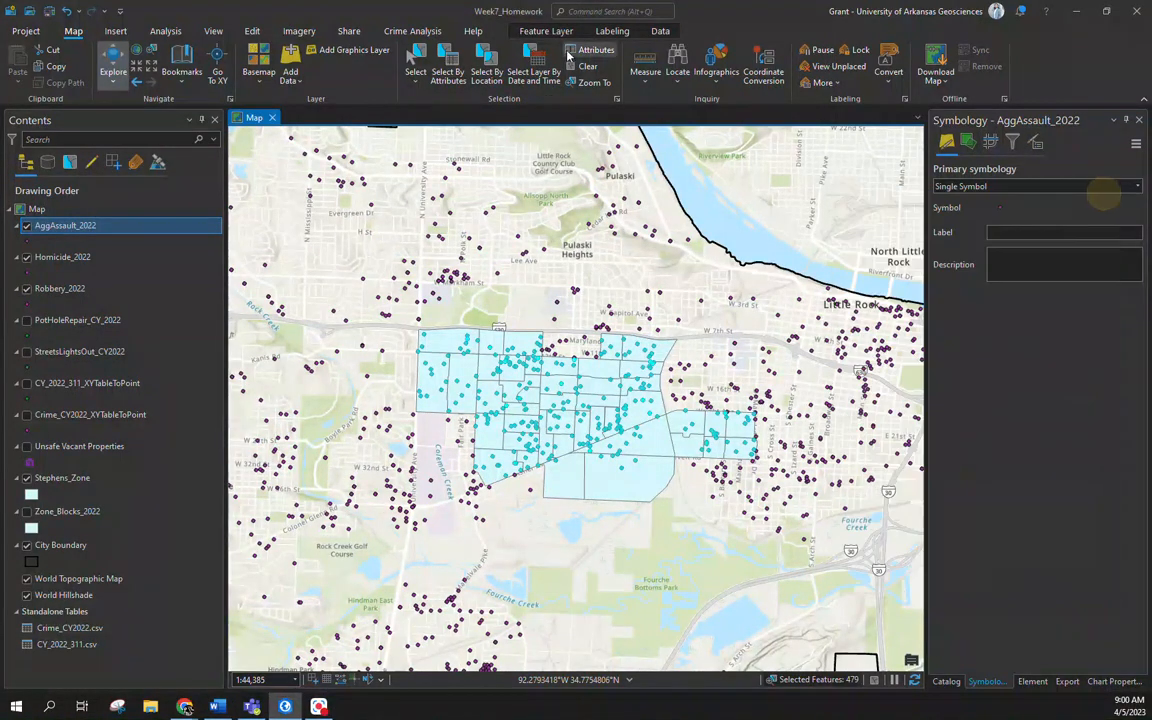
{"action": "left_click", "coordinate": [588, 67]}
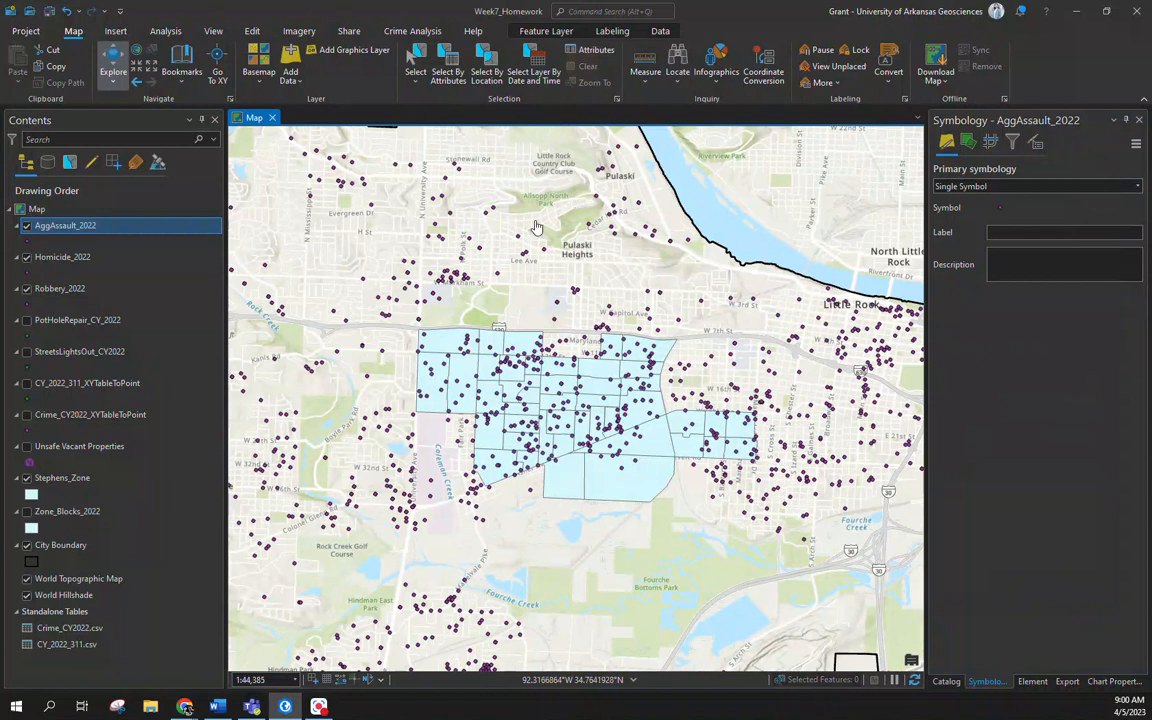
{"action": "left_click", "coordinate": [27, 225]}
{"action": "left_click", "coordinate": [27, 257]}
{"action": "left_click", "coordinate": [27, 288]}
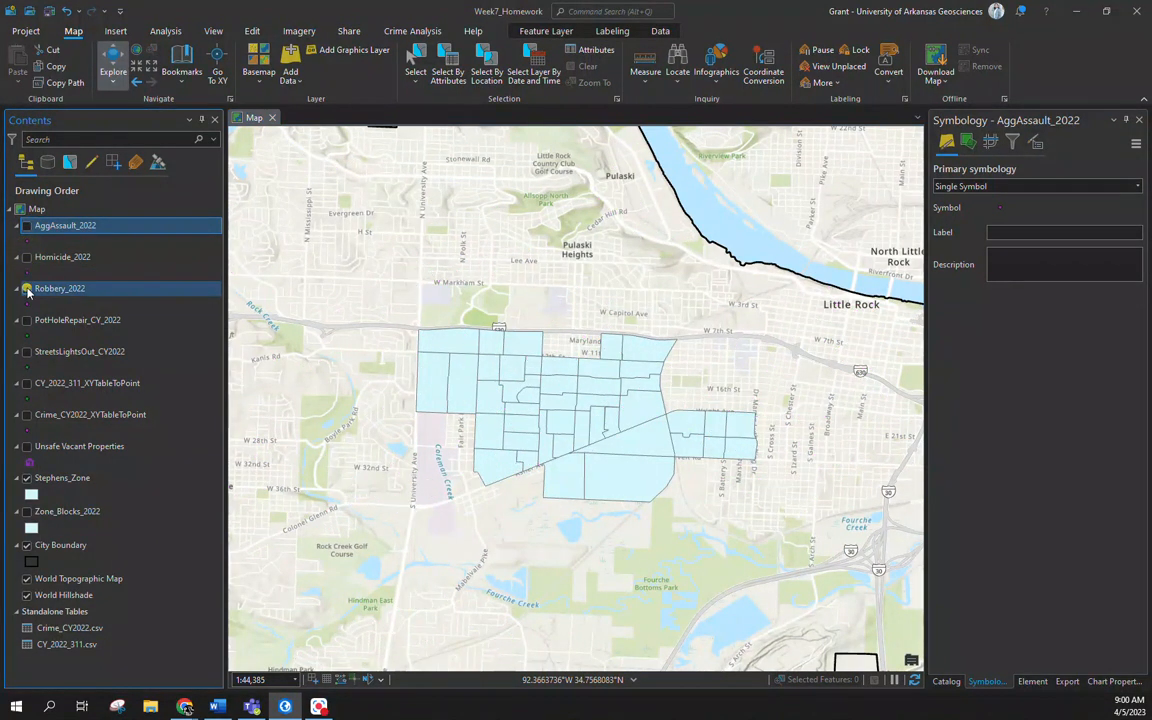
Show the Crime_CY2022_XYTableToPoint layer and bring up its attribute table at the WEAPON_TYPE field
{"action": "left_click", "coordinate": [27, 416]}
{"action": "right_click", "coordinate": [88, 418]}
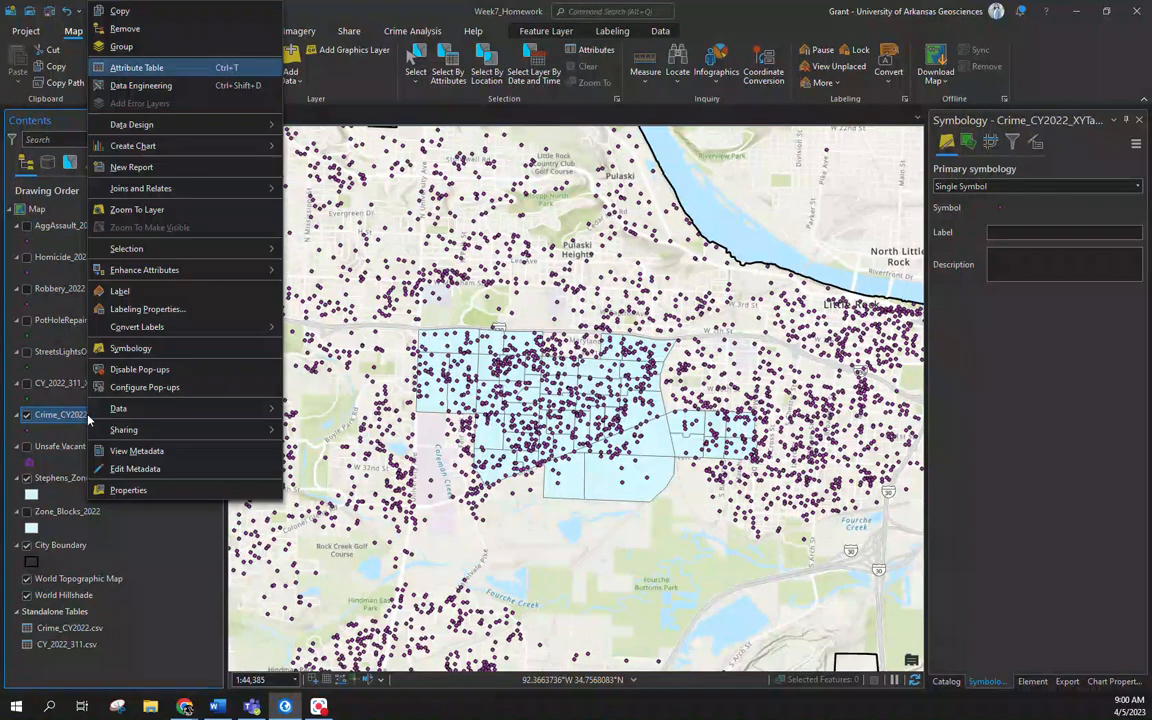
{"action": "left_click", "coordinate": [136, 67]}
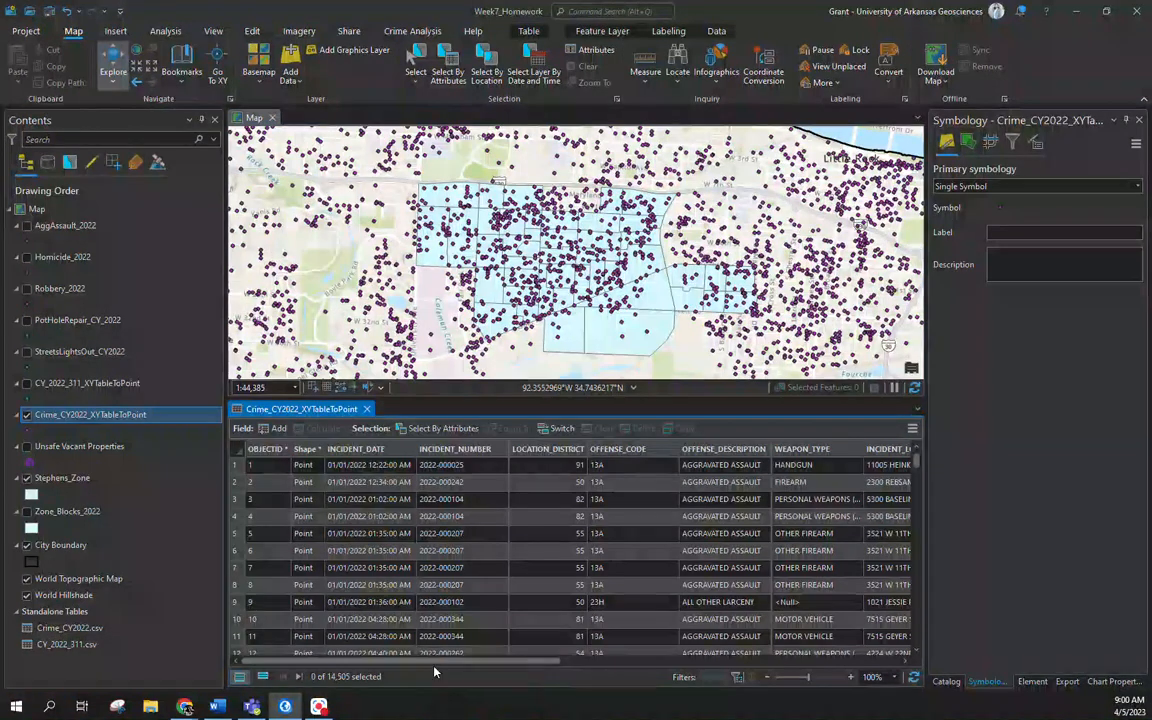
{"action": "left_click_drag", "start_coordinate": [425, 664], "coordinate": [502, 665]}
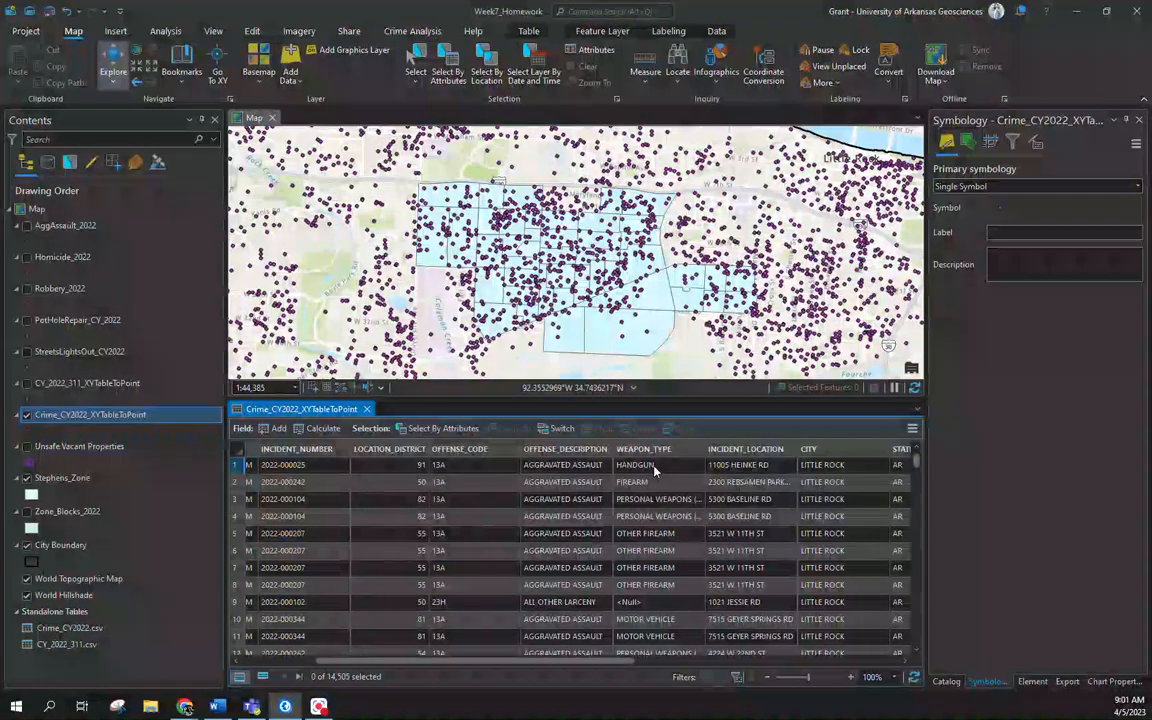
Start an attribute selection on the crime layer with the clause WEAPON_TYPE is equal to FIREARM
{"action": "left_click", "coordinate": [450, 429]}
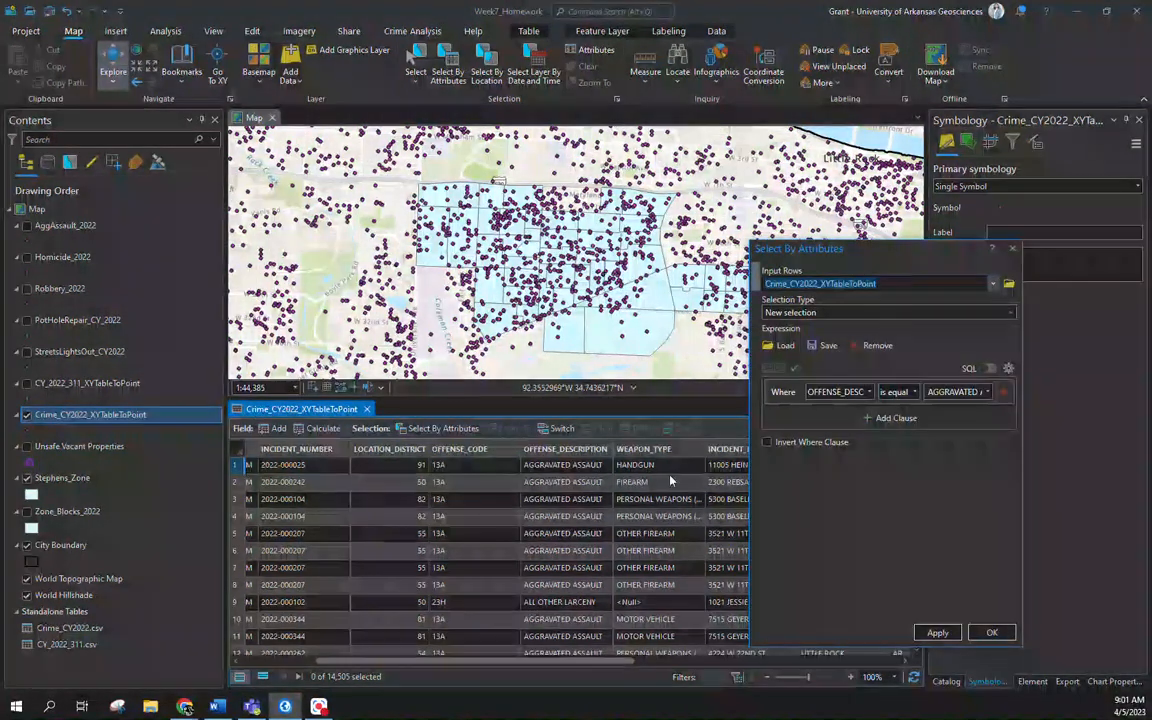
{"action": "left_click", "coordinate": [869, 392]}
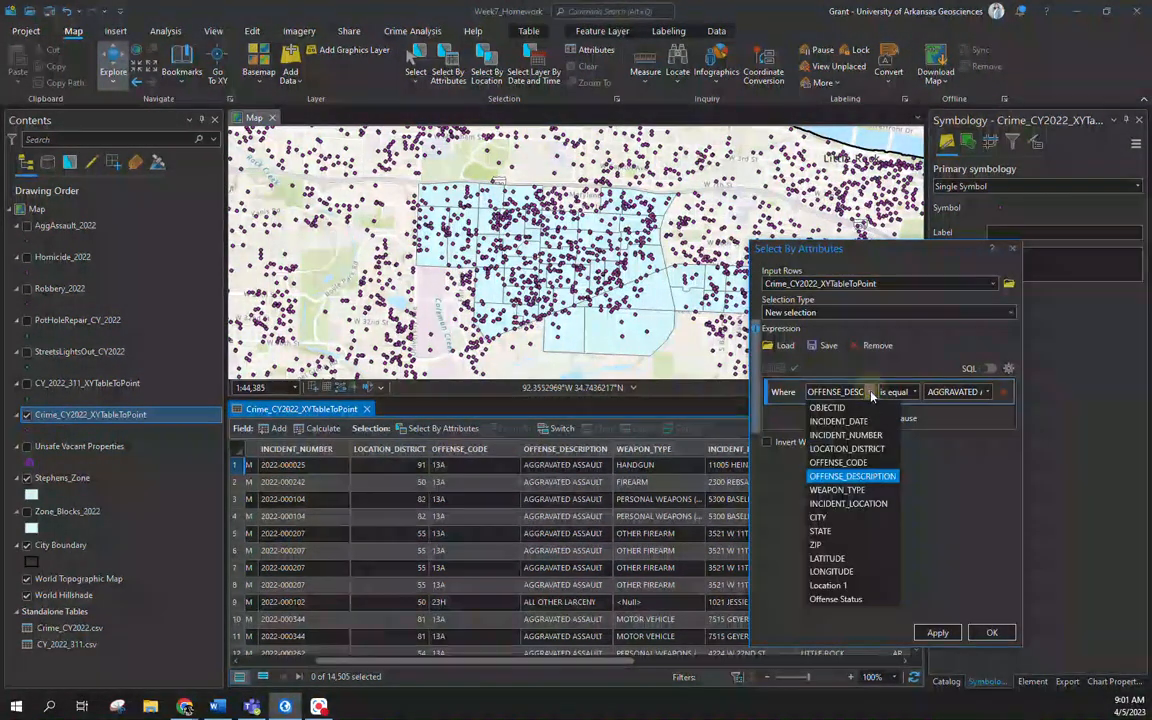
{"action": "left_click", "coordinate": [845, 492]}
{"action": "left_click", "coordinate": [987, 391]}
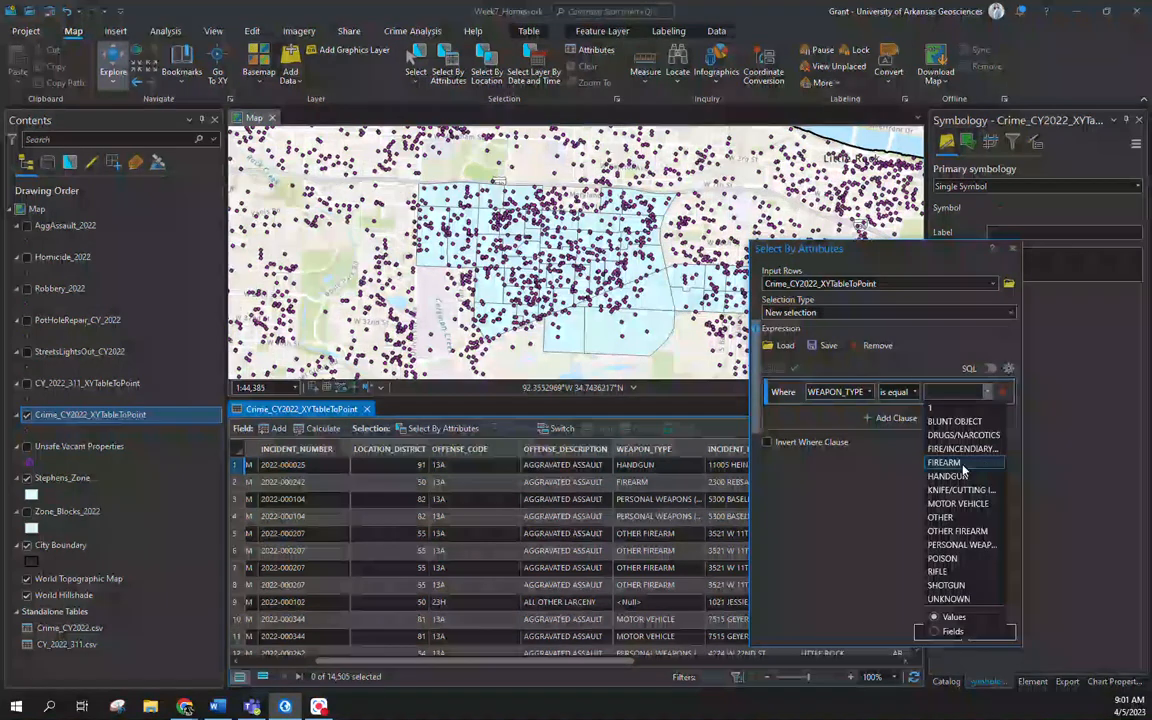
{"action": "left_click", "coordinate": [985, 464]}
Add a second clause to the crime query, Or WEAPON_TYPE is equal to HANDGUN
{"action": "left_click", "coordinate": [890, 418]}
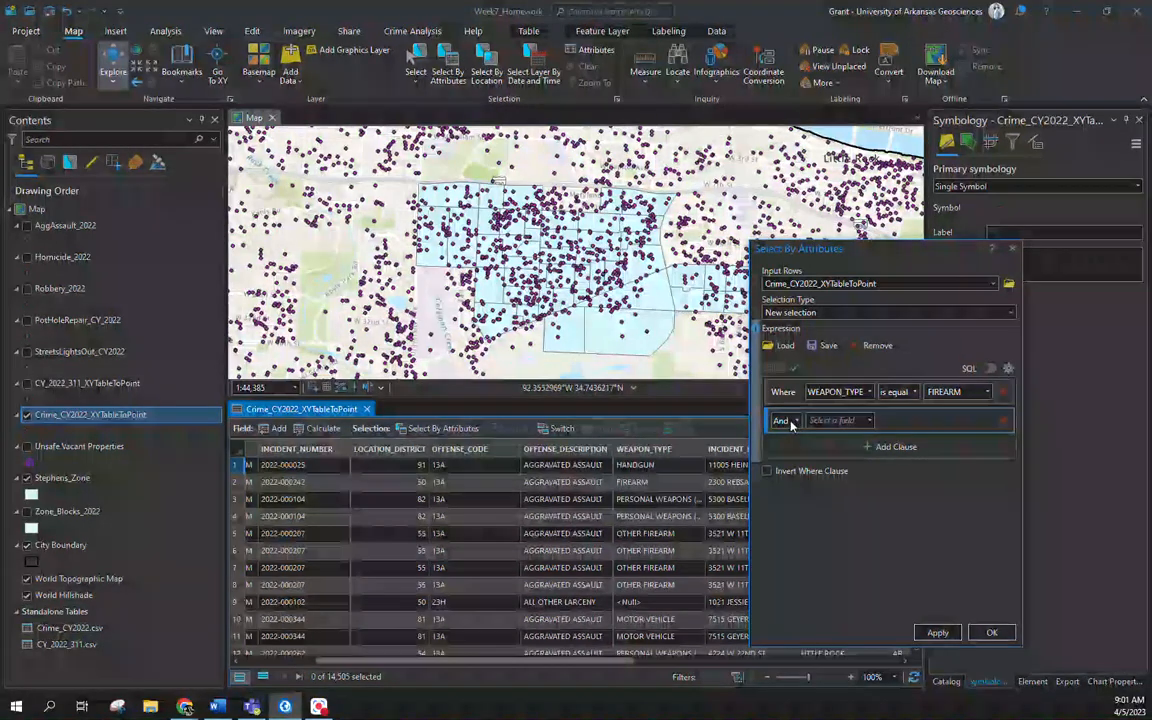
{"action": "left_click", "coordinate": [795, 423]}
{"action": "left_click", "coordinate": [783, 437]}
{"action": "left_click", "coordinate": [868, 420]}
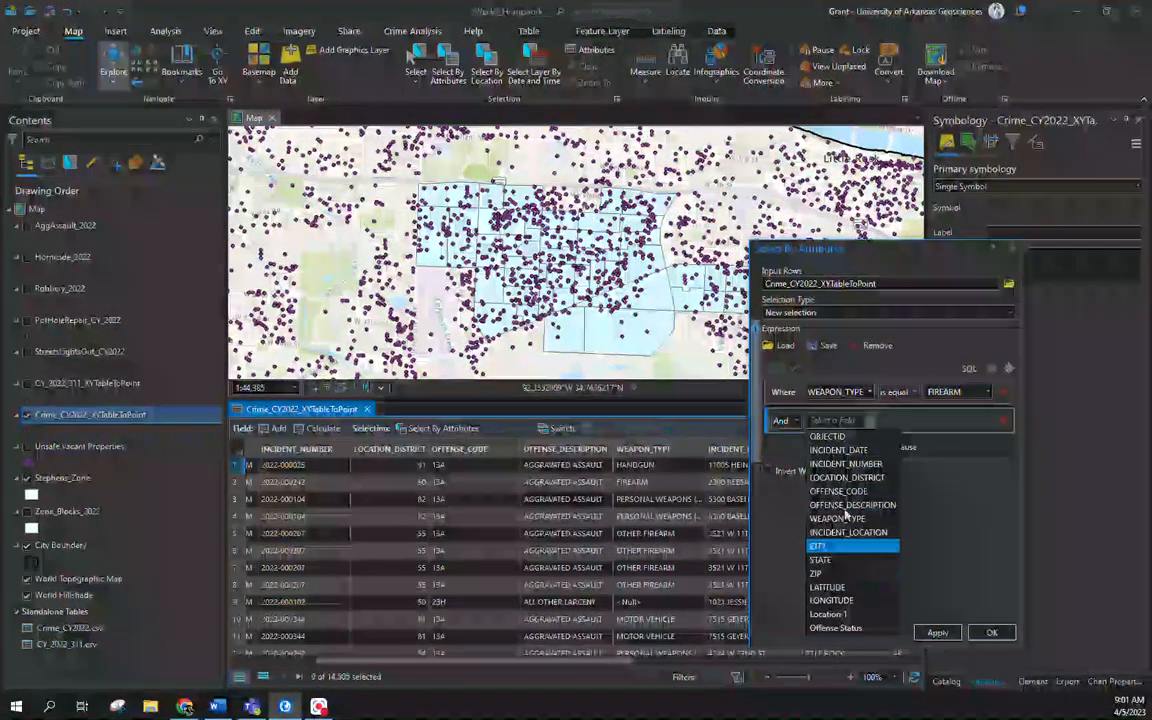
{"action": "left_click", "coordinate": [848, 519]}
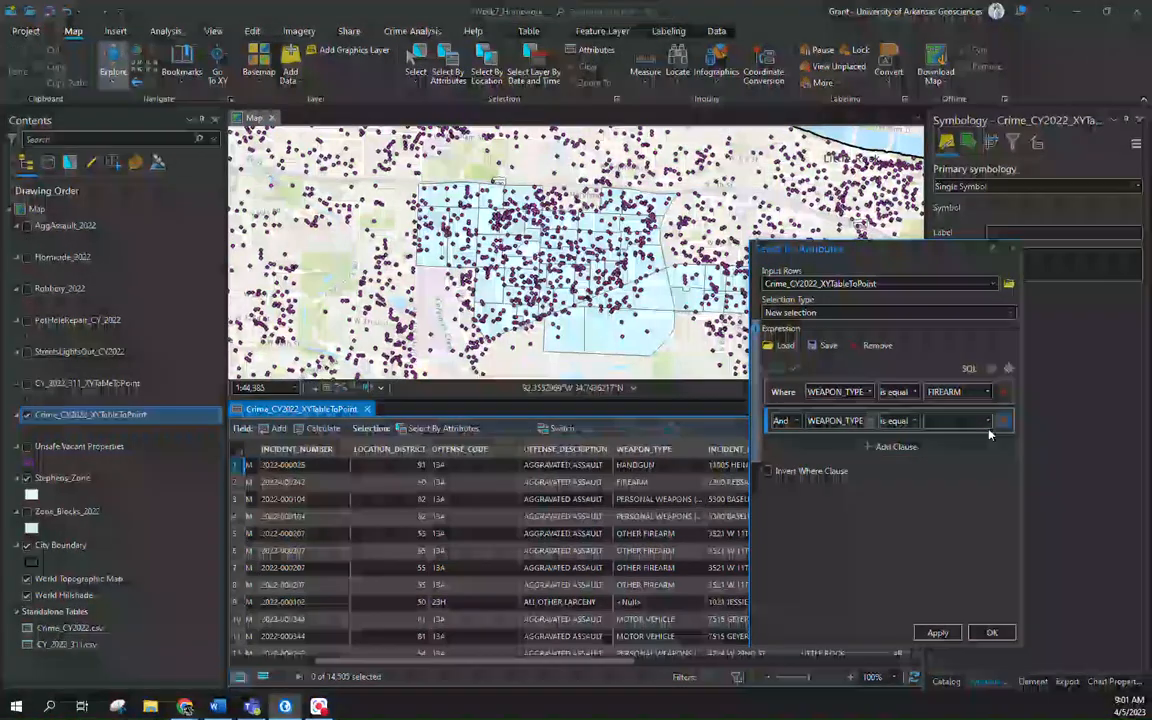
{"action": "left_click", "coordinate": [987, 421]}
{"action": "left_click", "coordinate": [968, 508]}
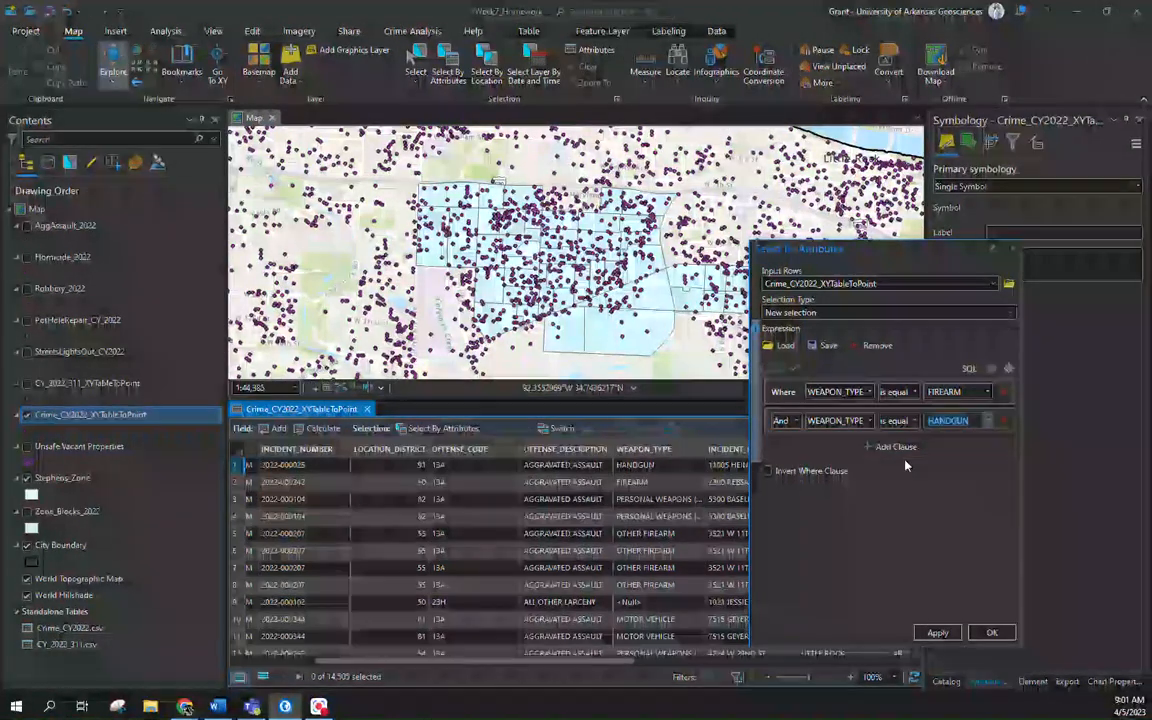
Add a third clause to the crime query, Or WEAPON_TYPE is equal to OTHER FIREARM
{"action": "left_click", "coordinate": [895, 446]}
{"action": "left_click", "coordinate": [781, 450]}
{"action": "left_click", "coordinate": [779, 452]}
{"action": "left_click", "coordinate": [869, 449]}
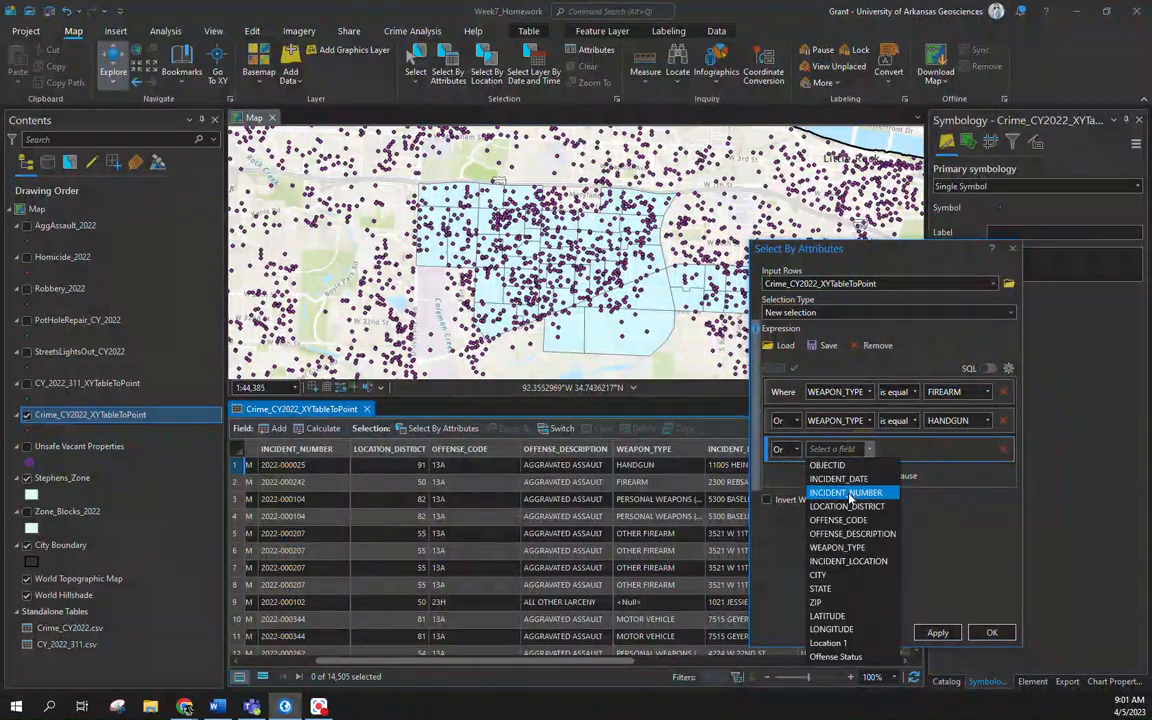
{"action": "left_click", "coordinate": [837, 547]}
{"action": "left_click", "coordinate": [988, 449]}
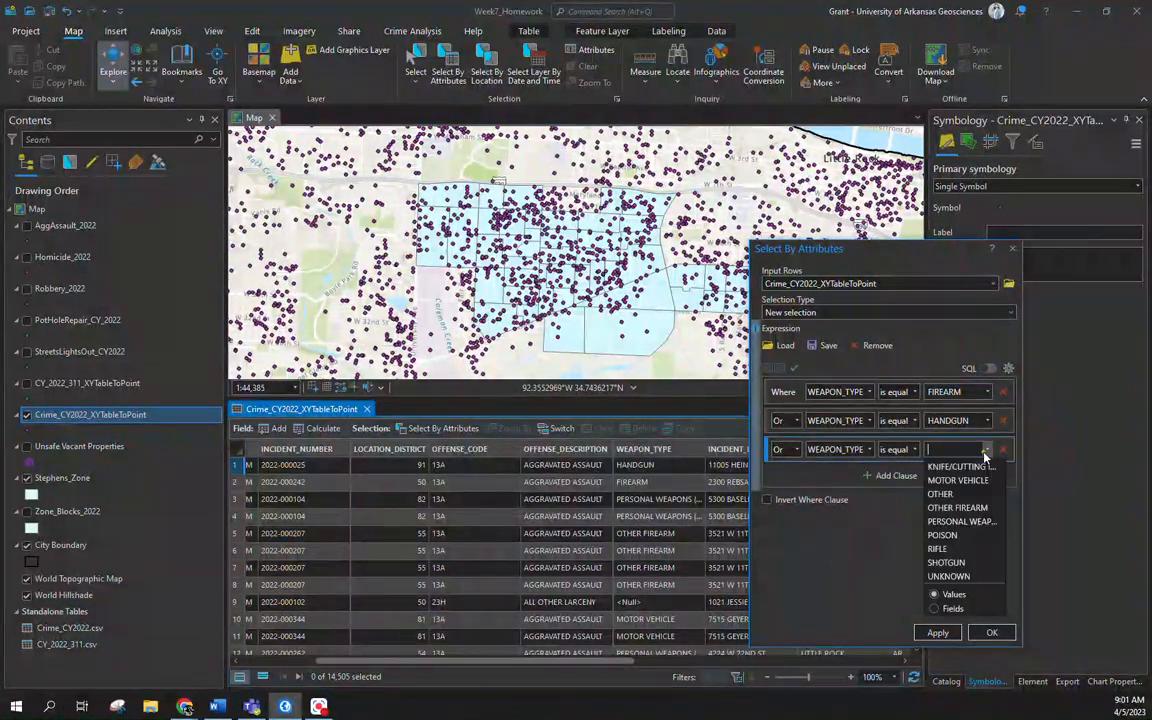
{"action": "left_click", "coordinate": [957, 589]}
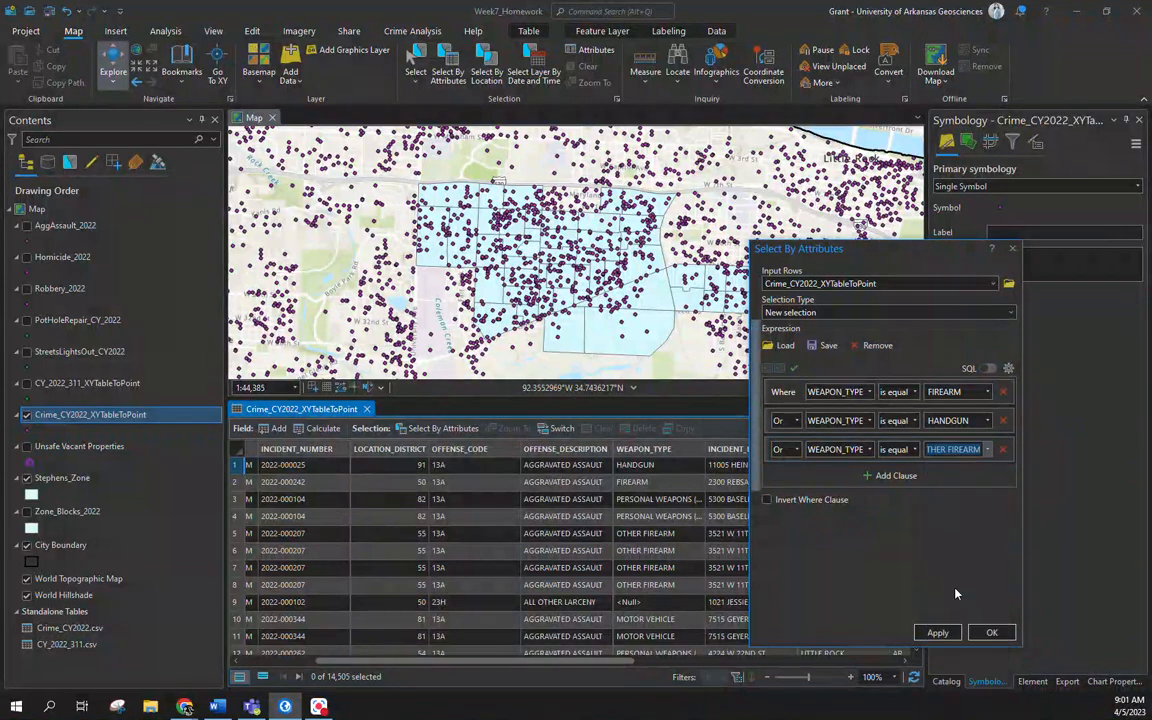
Add a fourth clause to the crime query, Or WEAPON_TYPE is equal to RIFLE
{"action": "left_click", "coordinate": [894, 476]}
{"action": "left_click", "coordinate": [785, 478]}
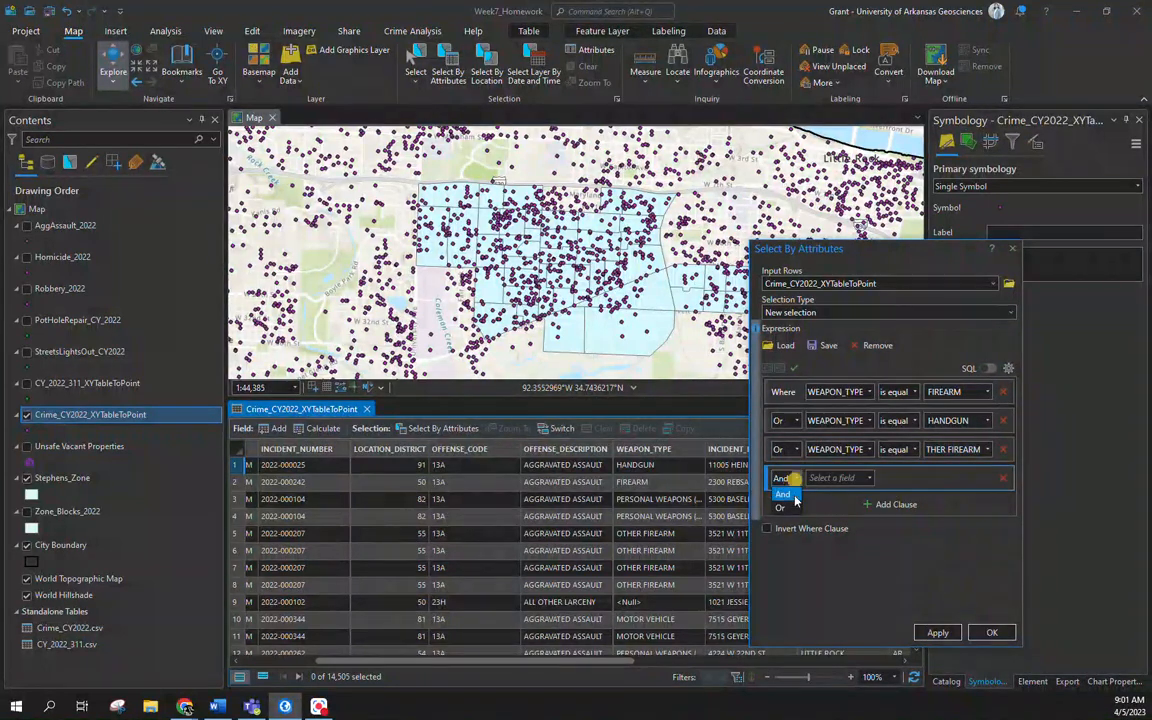
{"action": "left_click", "coordinate": [782, 495]}
{"action": "left_click", "coordinate": [838, 478]}
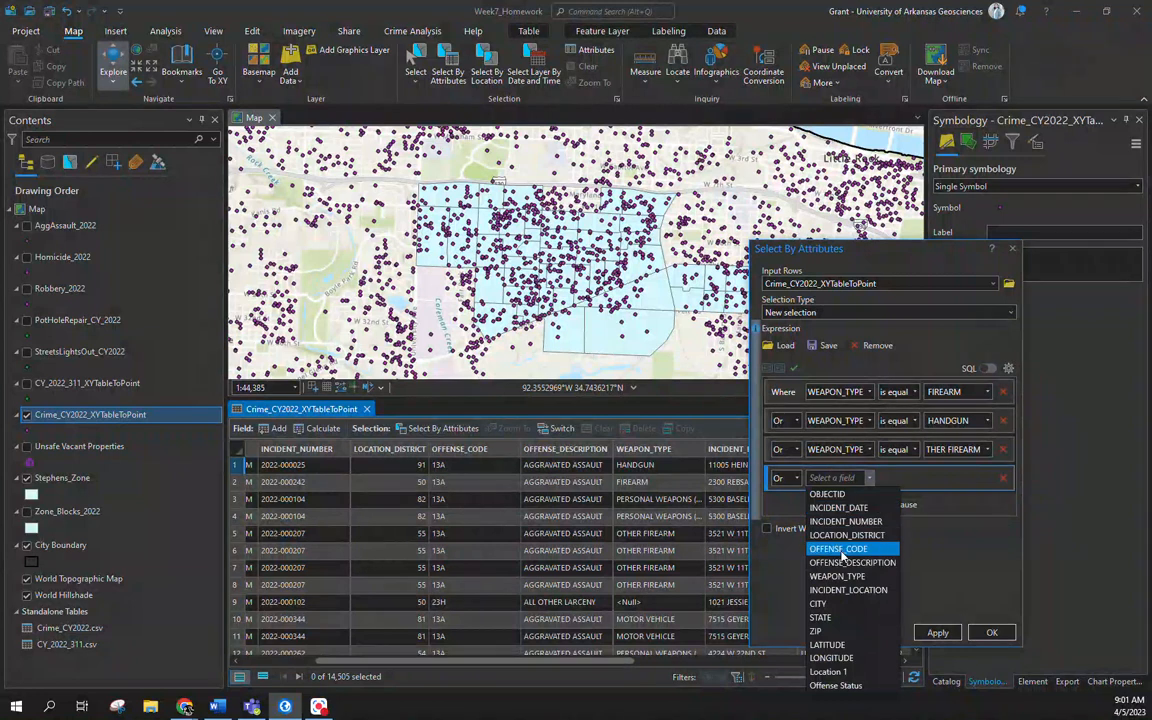
{"action": "left_click", "coordinate": [837, 576]}
{"action": "left_click", "coordinate": [978, 480]}
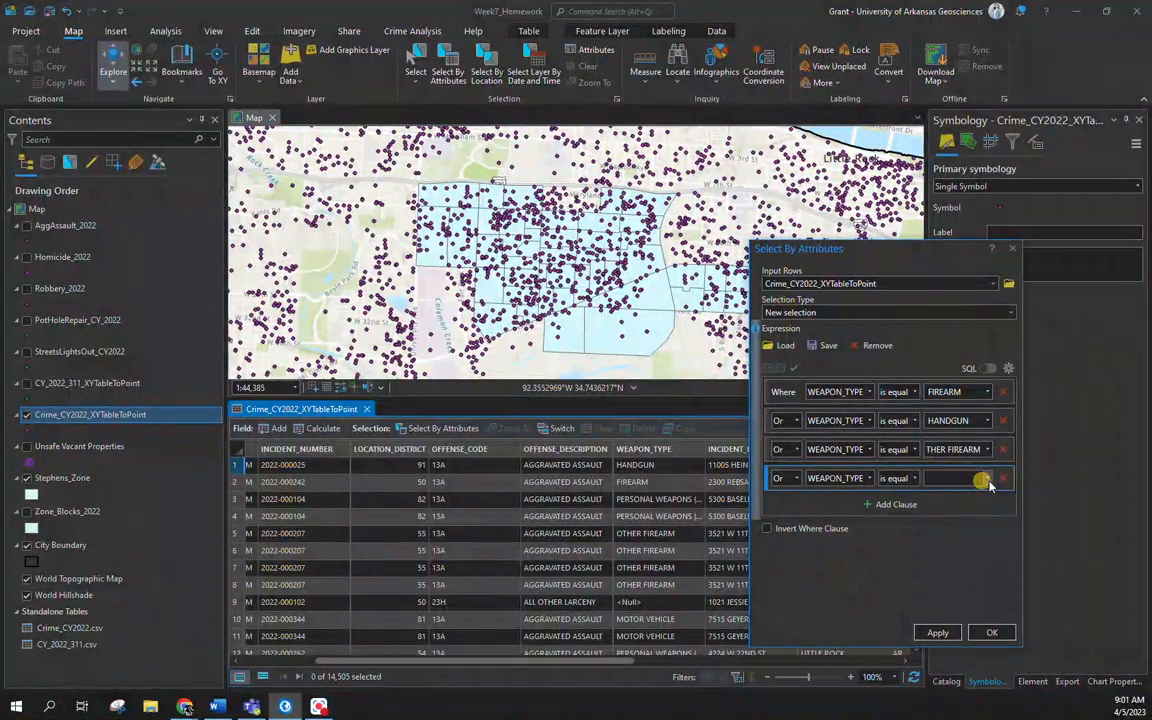
{"action": "left_click", "coordinate": [987, 480]}
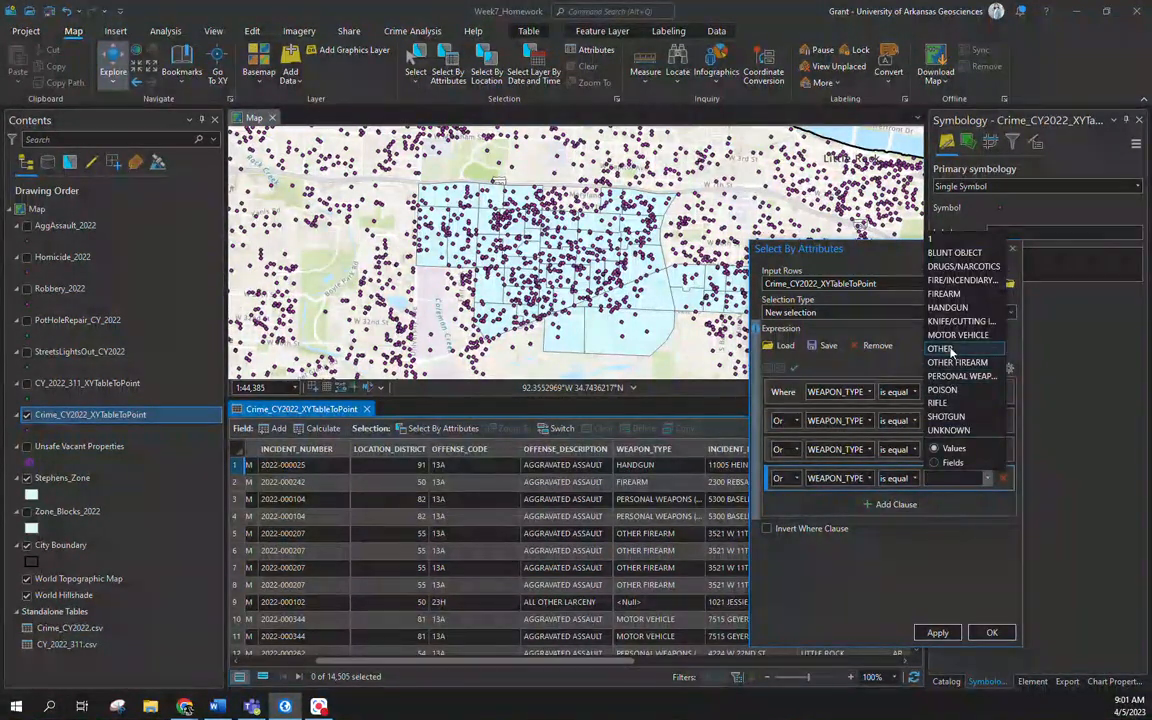
{"action": "left_click", "coordinate": [951, 350]}
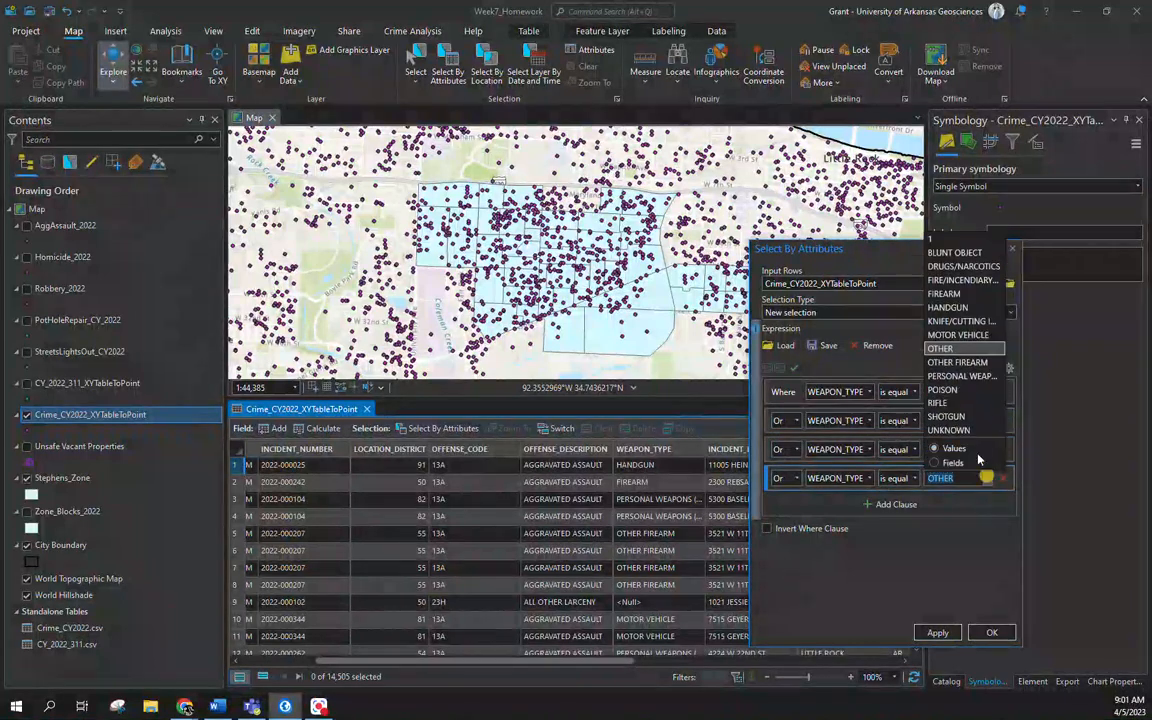
{"action": "left_click", "coordinate": [937, 403]}
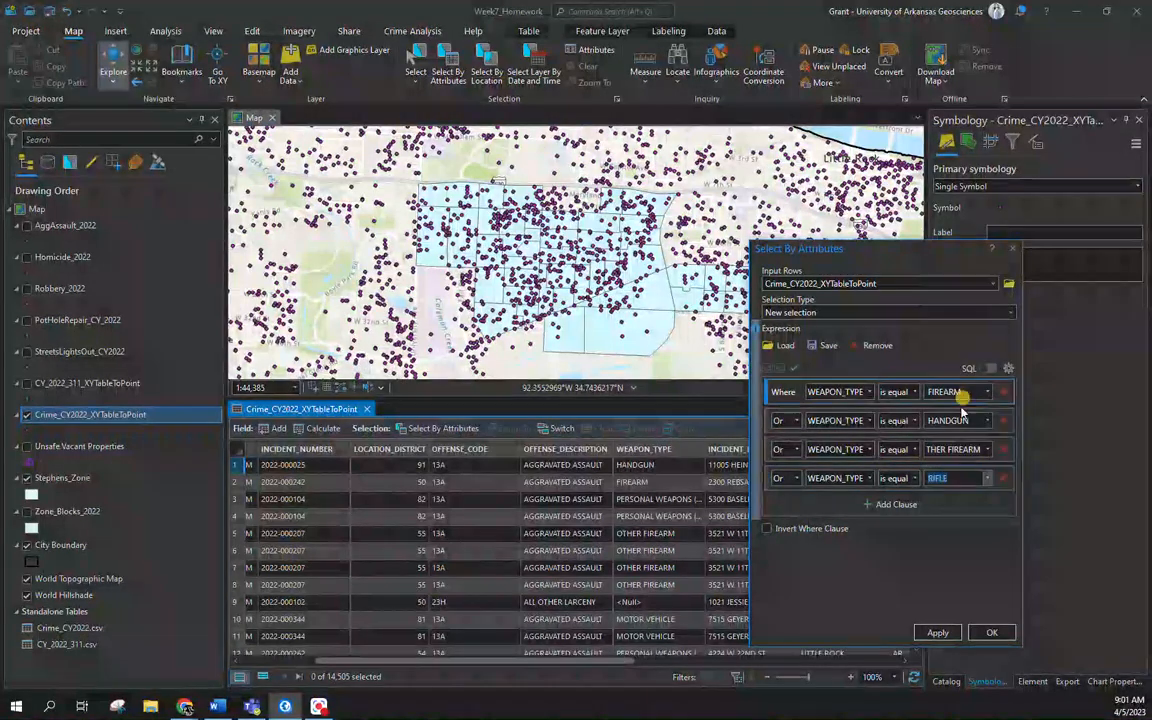
Add a fifth clause, Or WEAPON_TYPE is equal to SHOTGUN, then apply the crime selection and close the query
{"action": "left_click", "coordinate": [900, 506]}
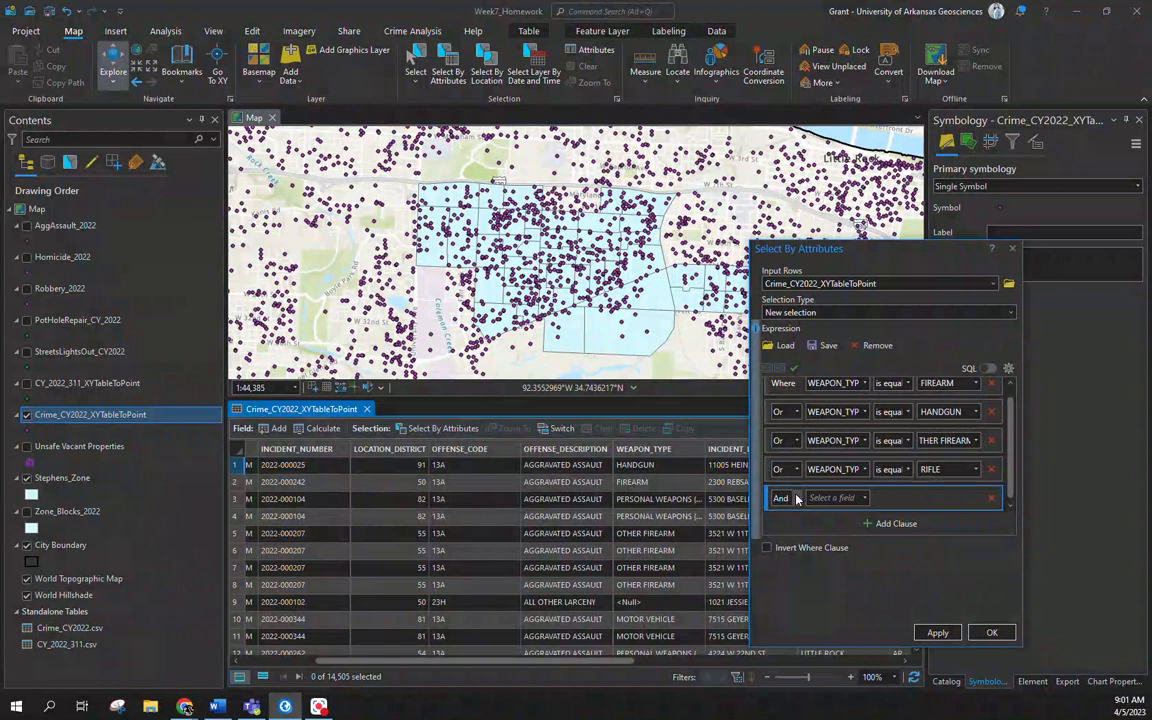
{"action": "left_click", "coordinate": [797, 498]}
{"action": "left_click", "coordinate": [796, 524]}
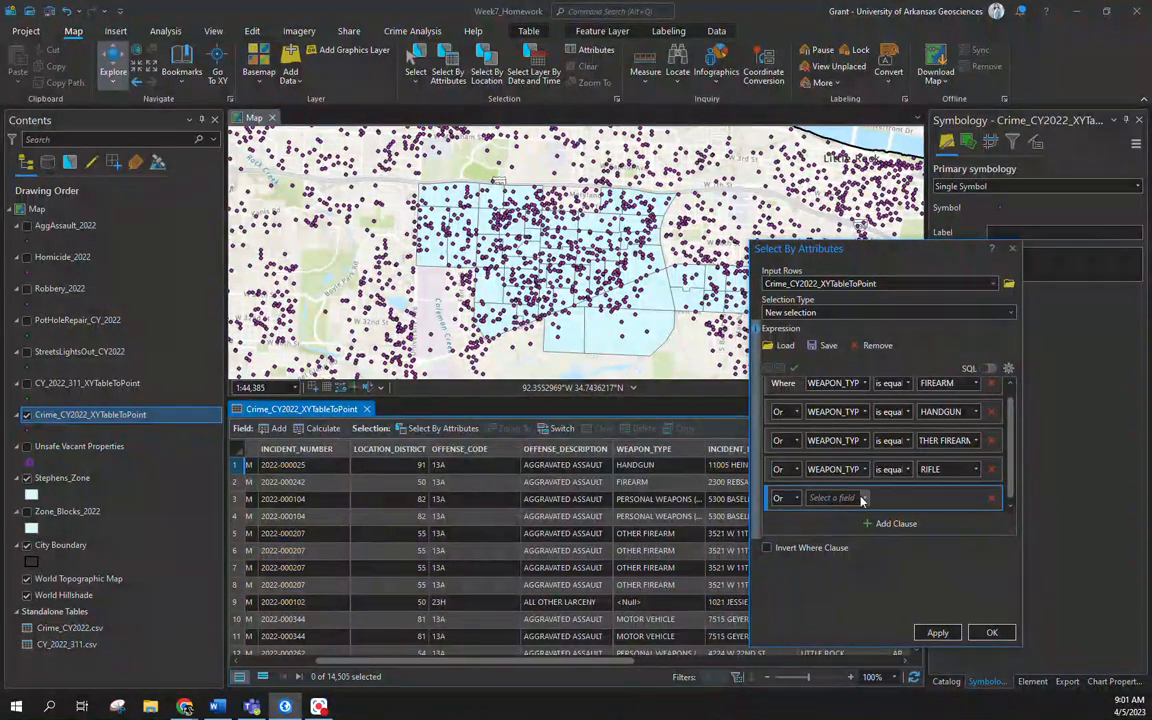
{"action": "left_click", "coordinate": [862, 499]}
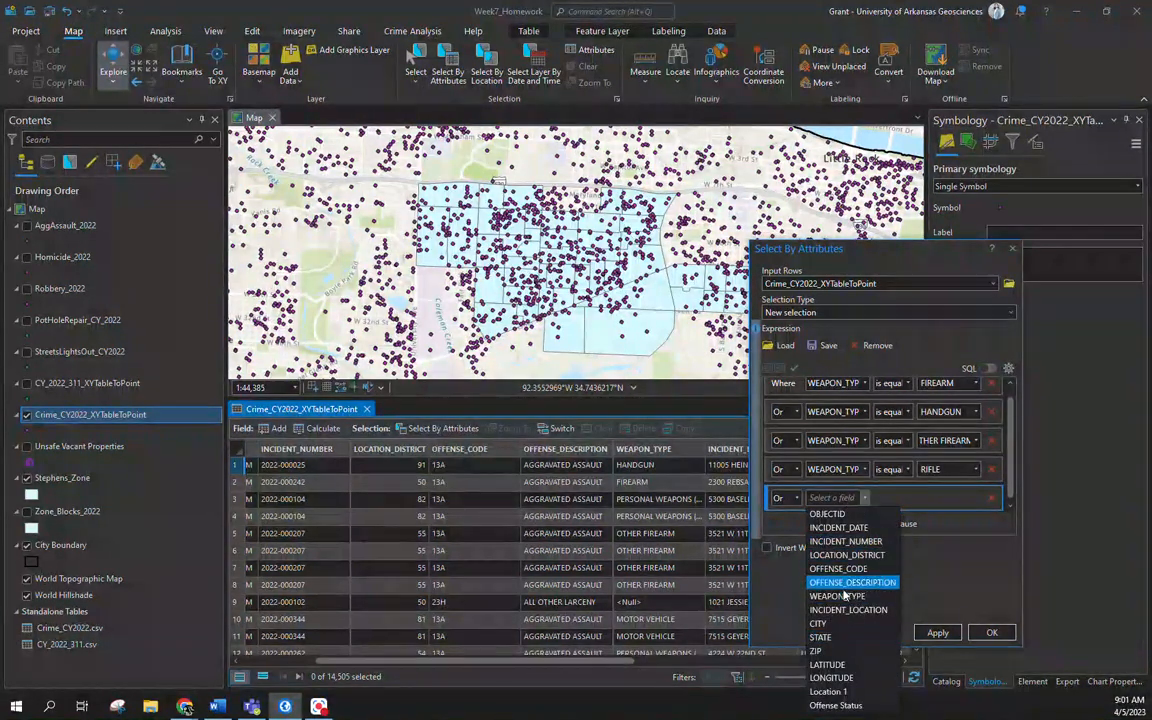
{"action": "left_click", "coordinate": [840, 596]}
{"action": "left_click", "coordinate": [975, 499]}
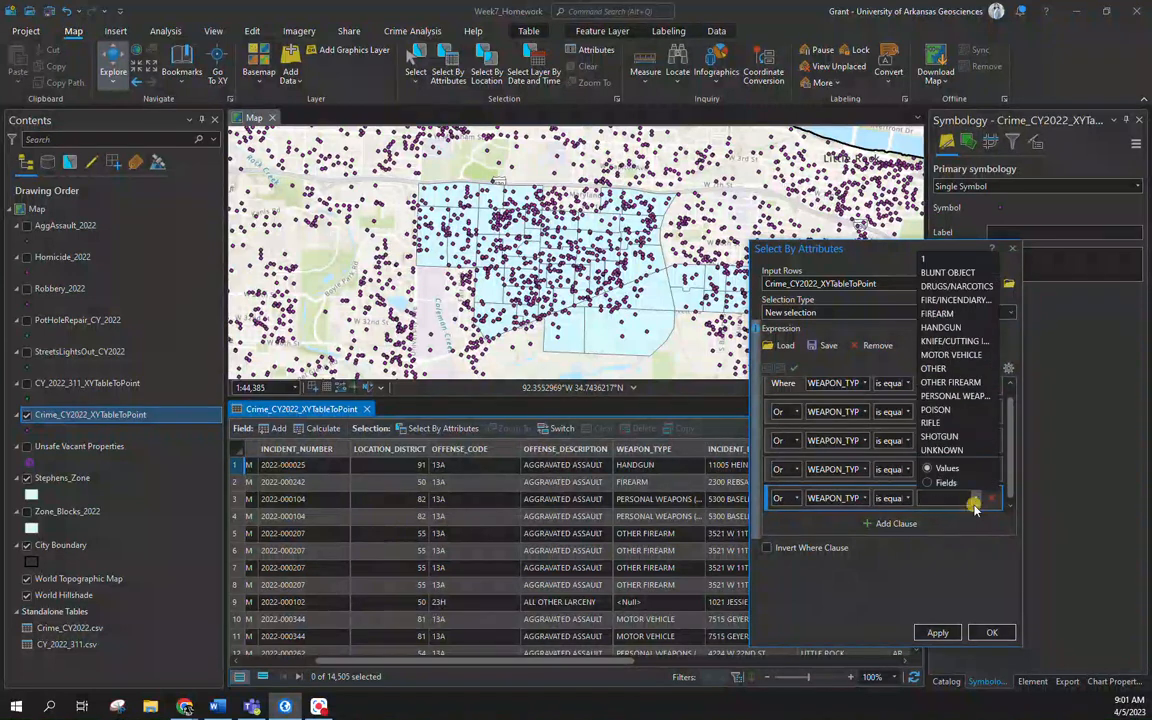
{"action": "left_click", "coordinate": [962, 442]}
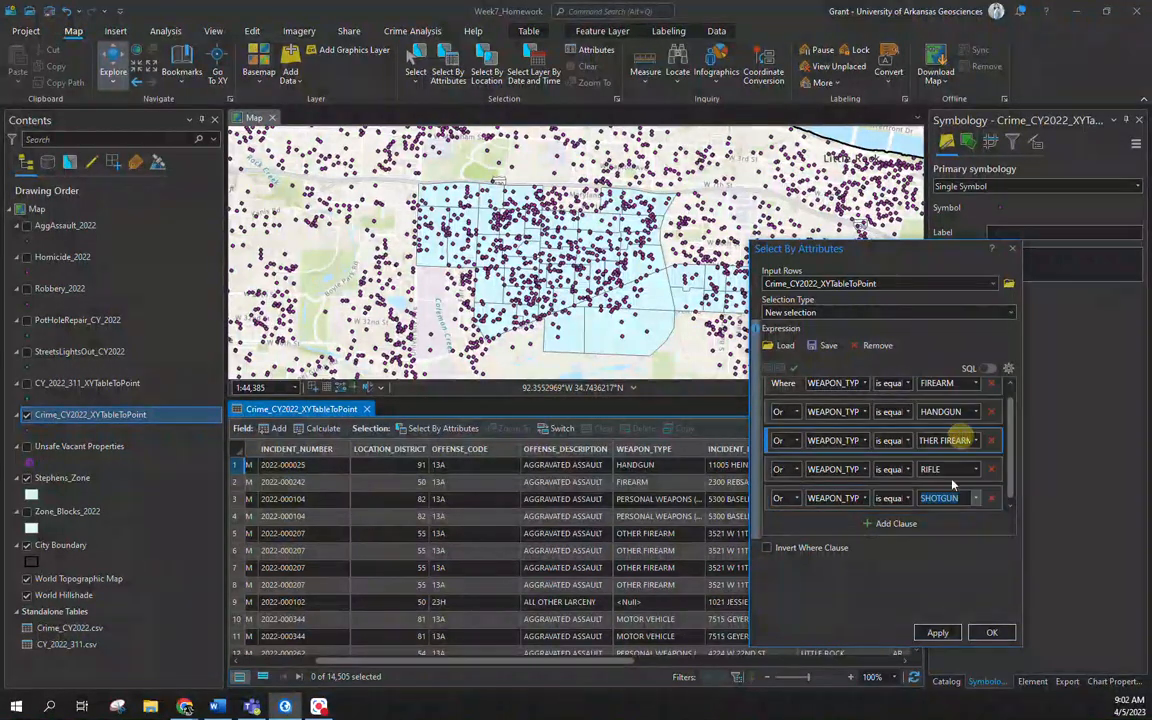
{"action": "left_click", "coordinate": [938, 632]}
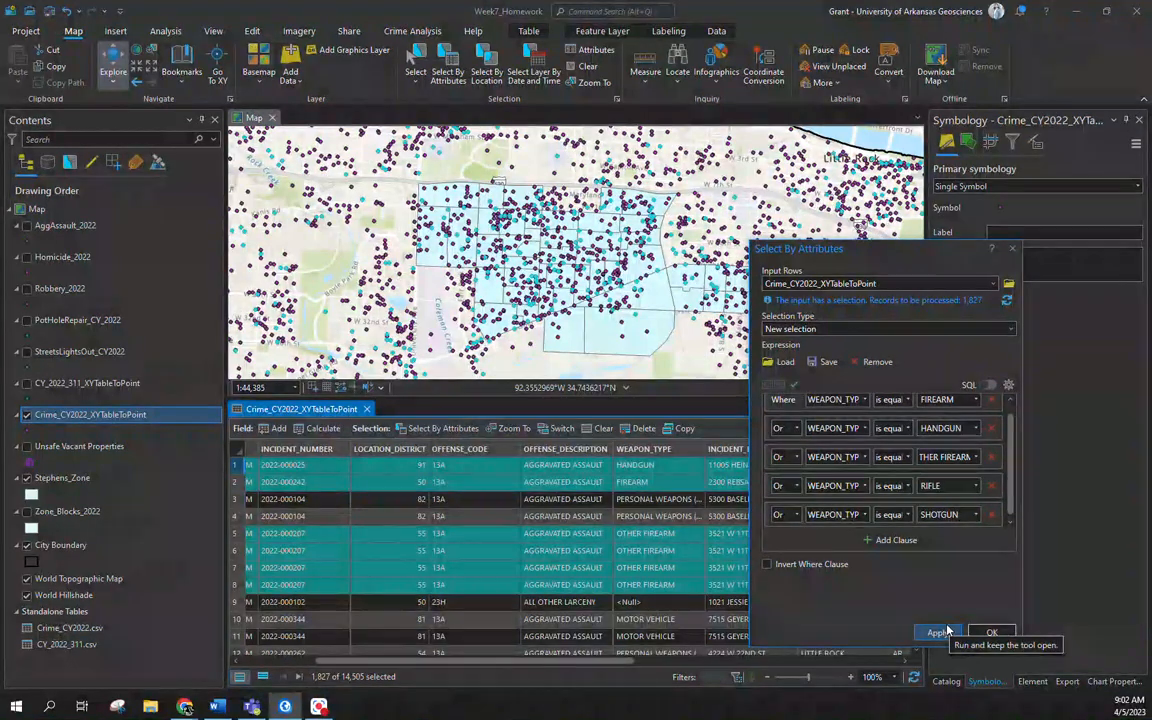
{"action": "left_click", "coordinate": [938, 632]}
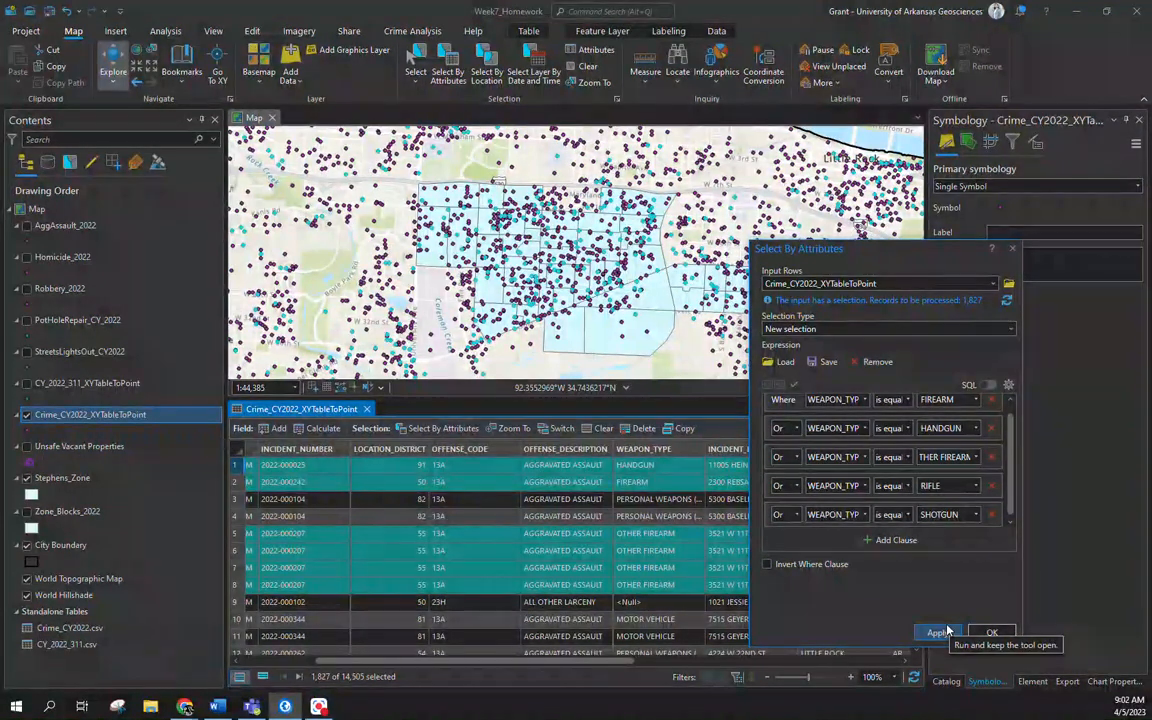
{"action": "left_click", "coordinate": [1014, 250]}
Export the selected crime records to a new feature class in Week7_Homework.gdb named GunRelated_Crimes2022
{"action": "right_click", "coordinate": [84, 410]}
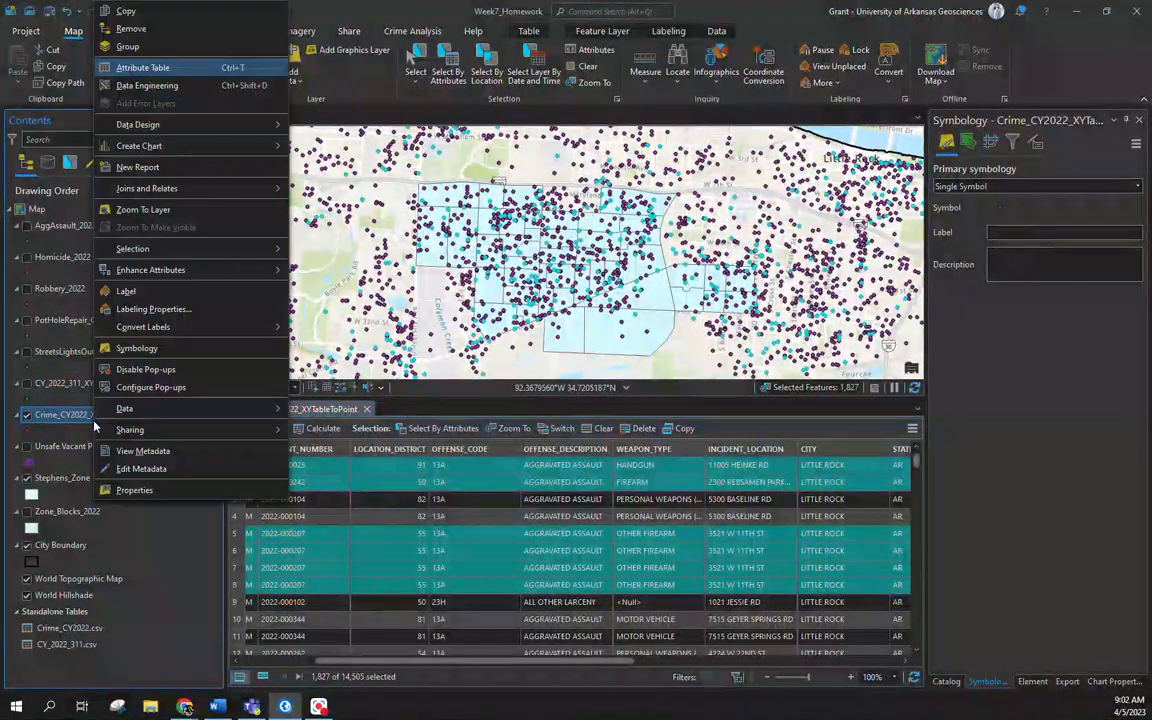
{"action": "mouse_move", "coordinate": [122, 412]}
{"action": "left_click", "coordinate": [335, 410]}
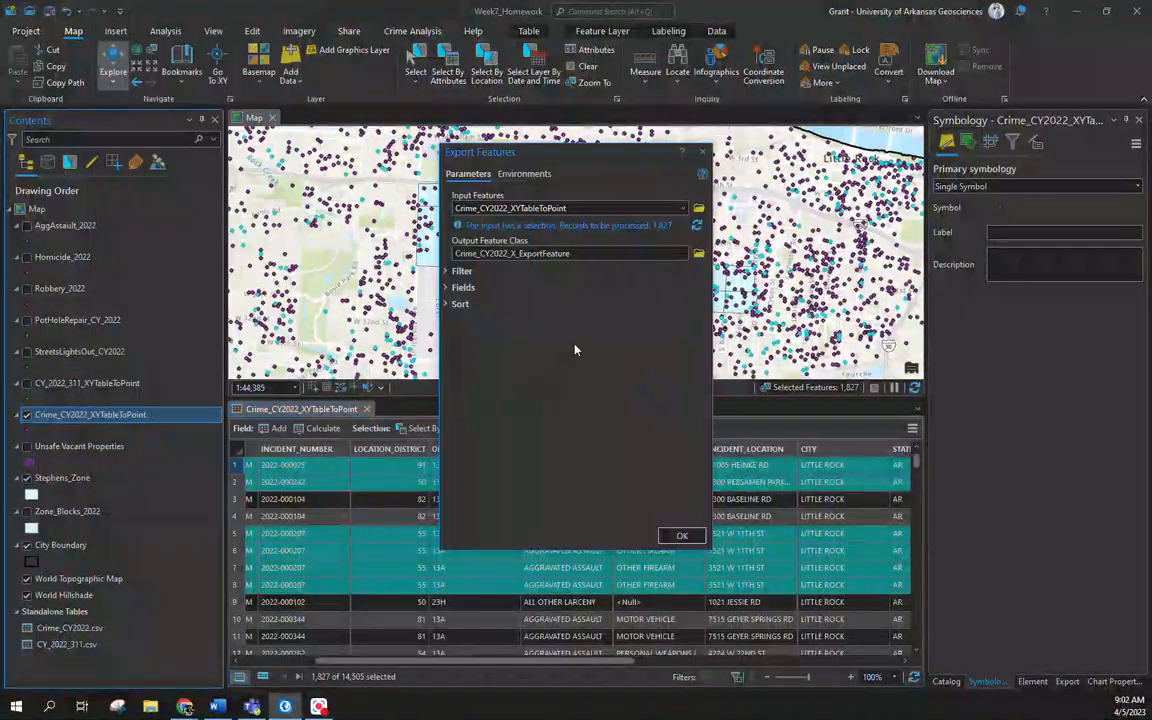
{"action": "left_click", "coordinate": [698, 255]}
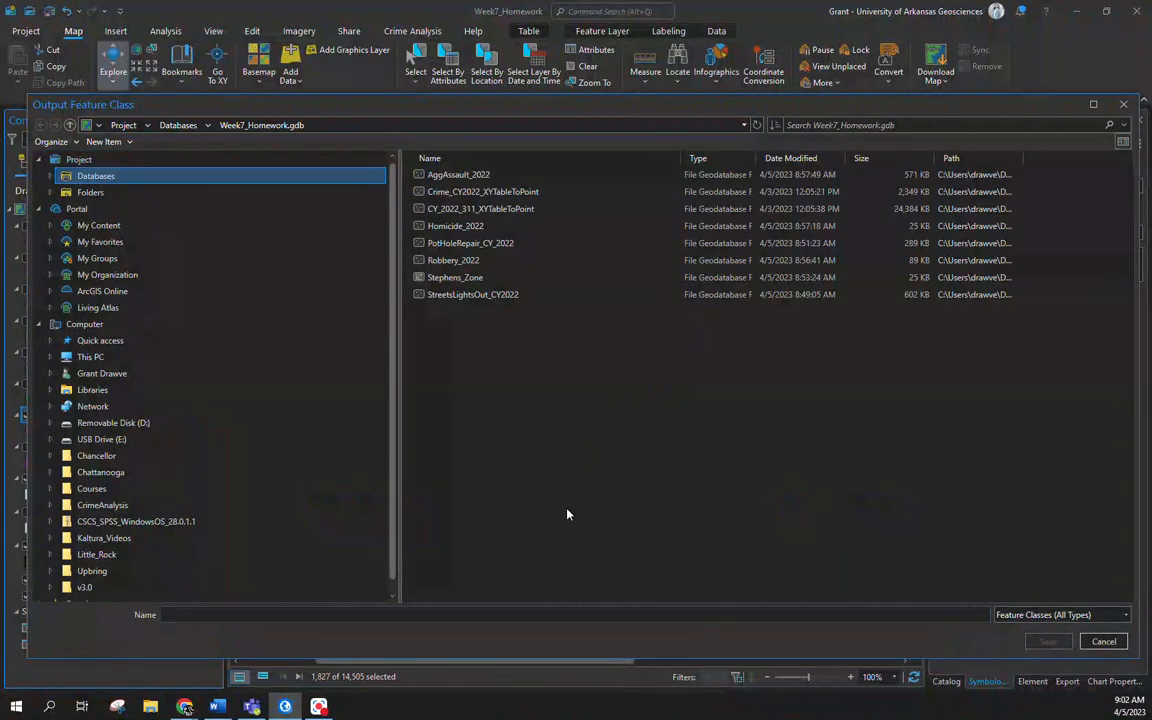
{"action": "type", "text": "GunRelated_Crimes2022"}
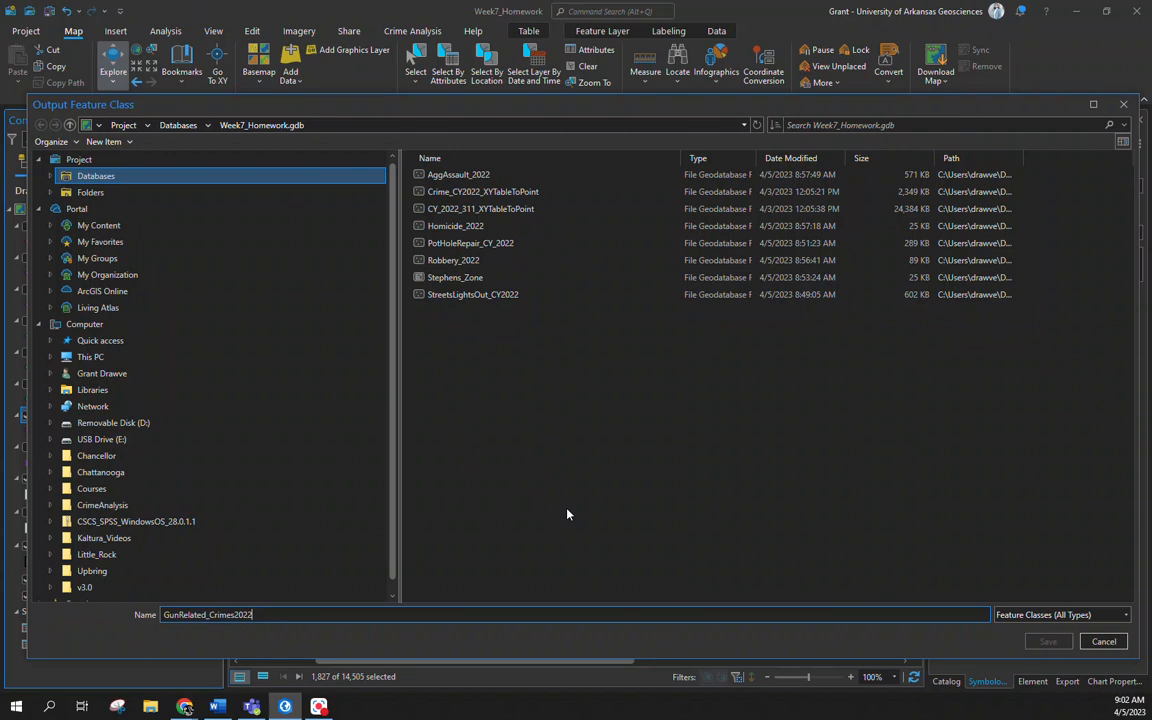
{"action": "key", "text": "Return"}
{"action": "left_click", "coordinate": [681, 535]}
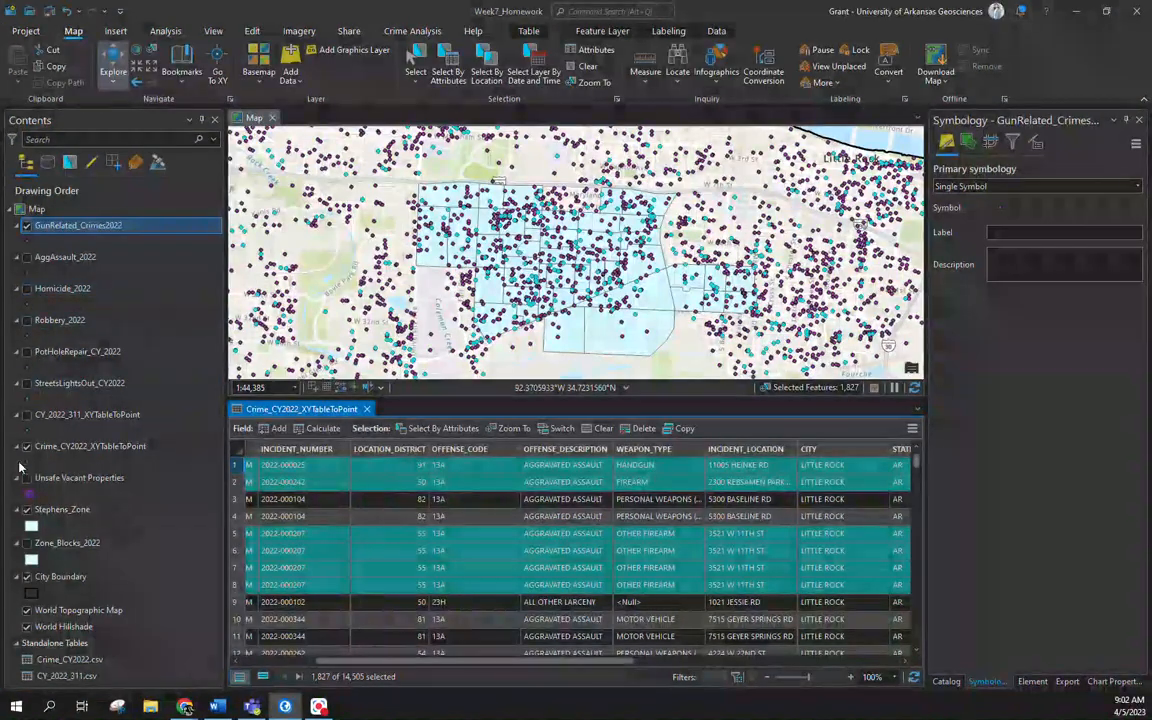
Hide the Crime_CY2022_XYTableToPoint layer, clear its selection and close its attribute table
{"action": "left_click", "coordinate": [27, 446]}
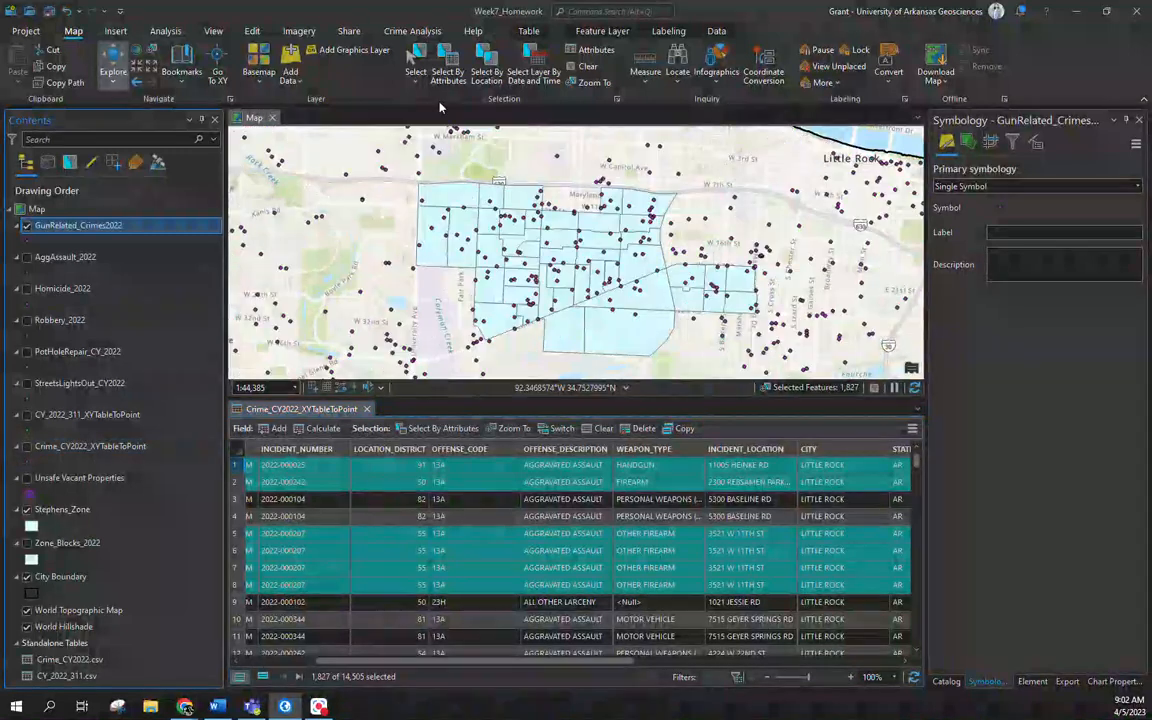
{"action": "left_click", "coordinate": [586, 67]}
{"action": "left_click", "coordinate": [366, 409]}
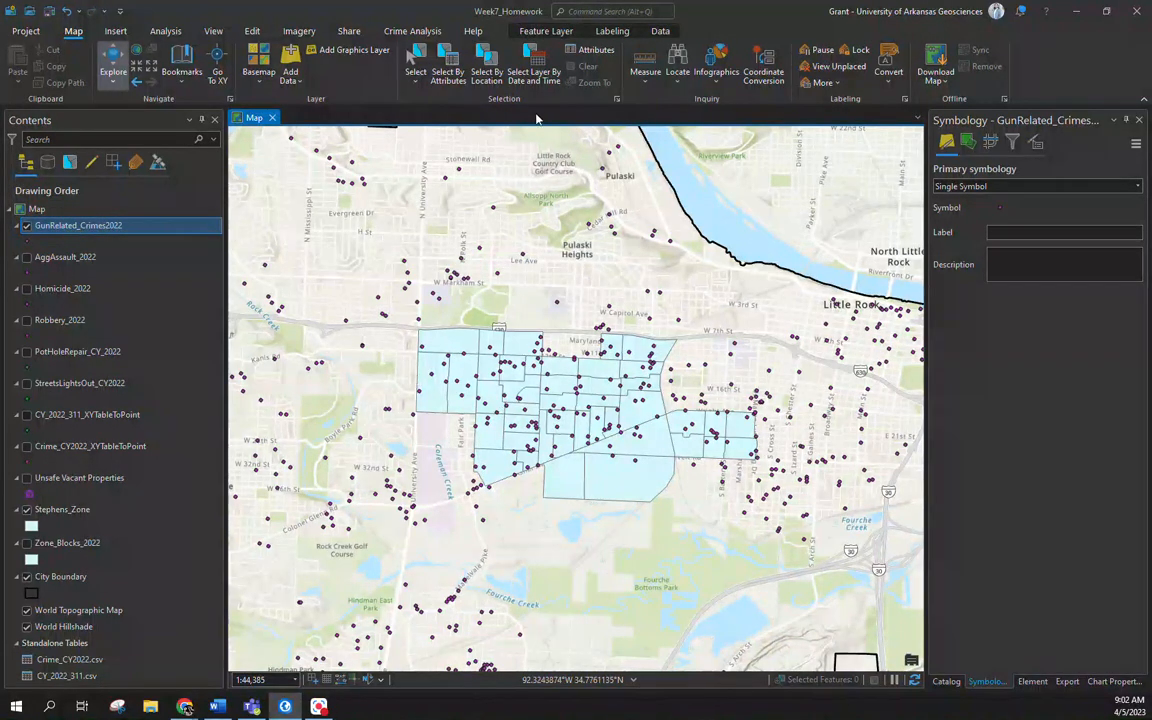
Select the GunRelated_Crimes2022 points that are within Stephens_Zone and open the layer's attribute table
{"action": "left_click", "coordinate": [486, 70]}
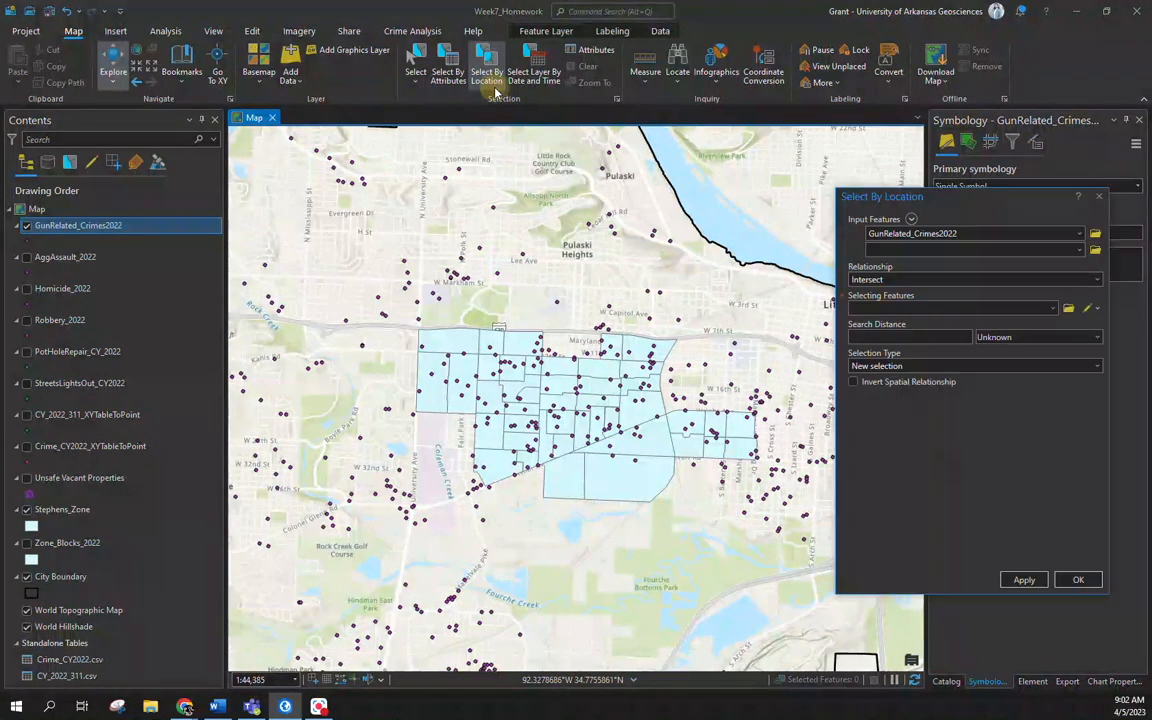
{"action": "left_click", "coordinate": [906, 236]}
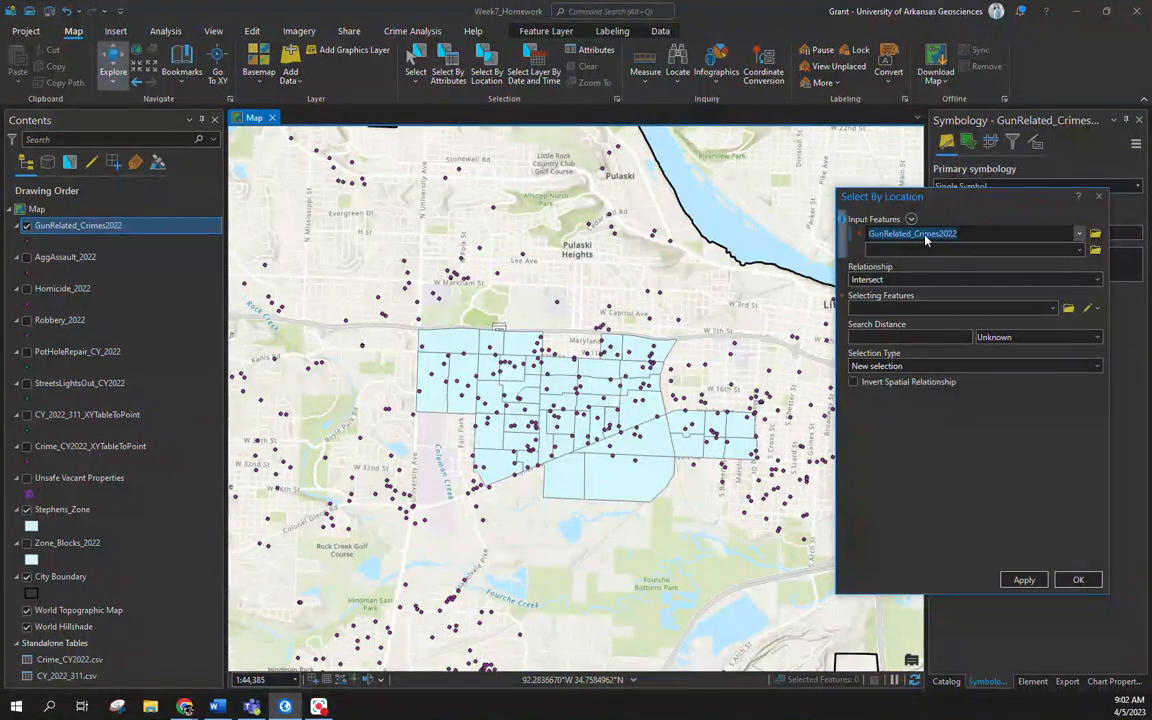
{"action": "left_click", "coordinate": [1096, 280]}
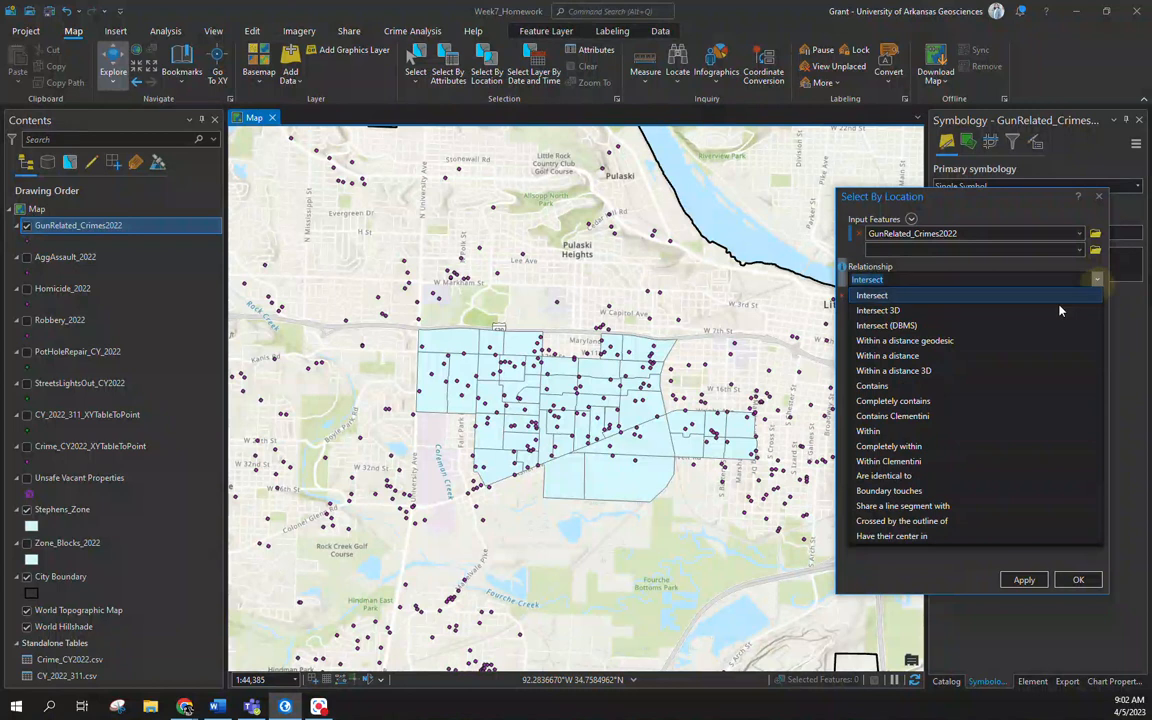
{"action": "left_click", "coordinate": [936, 431]}
{"action": "left_click", "coordinate": [1052, 308]}
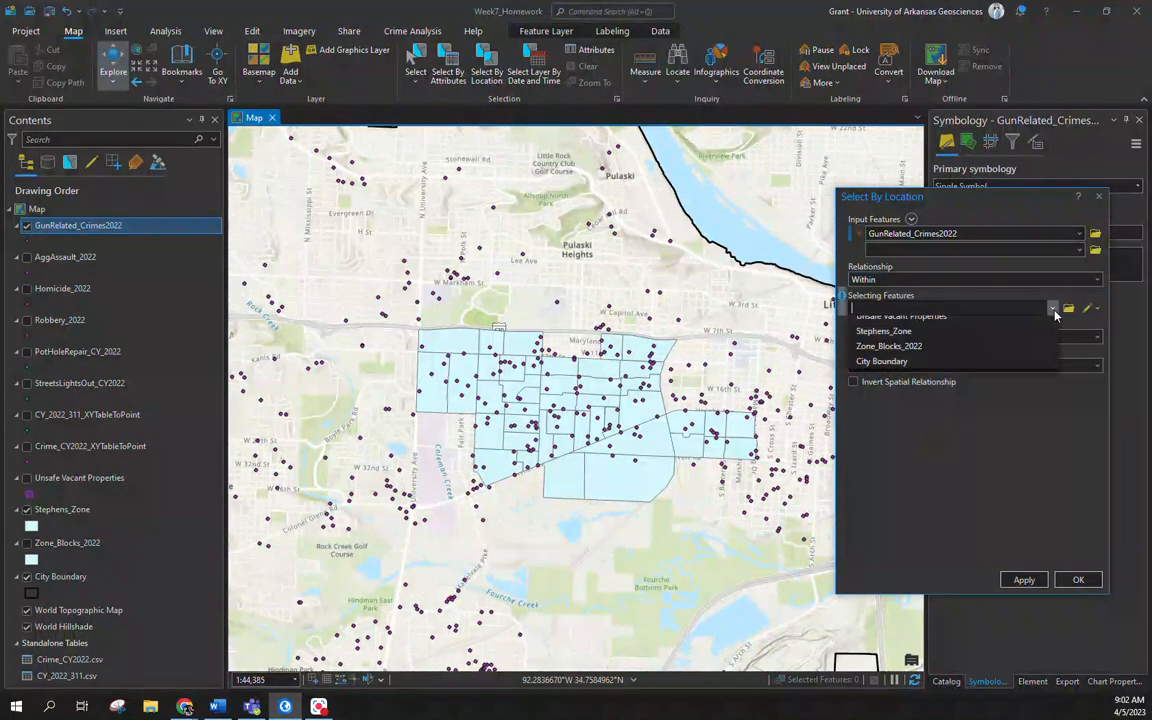
{"action": "left_click", "coordinate": [867, 460]}
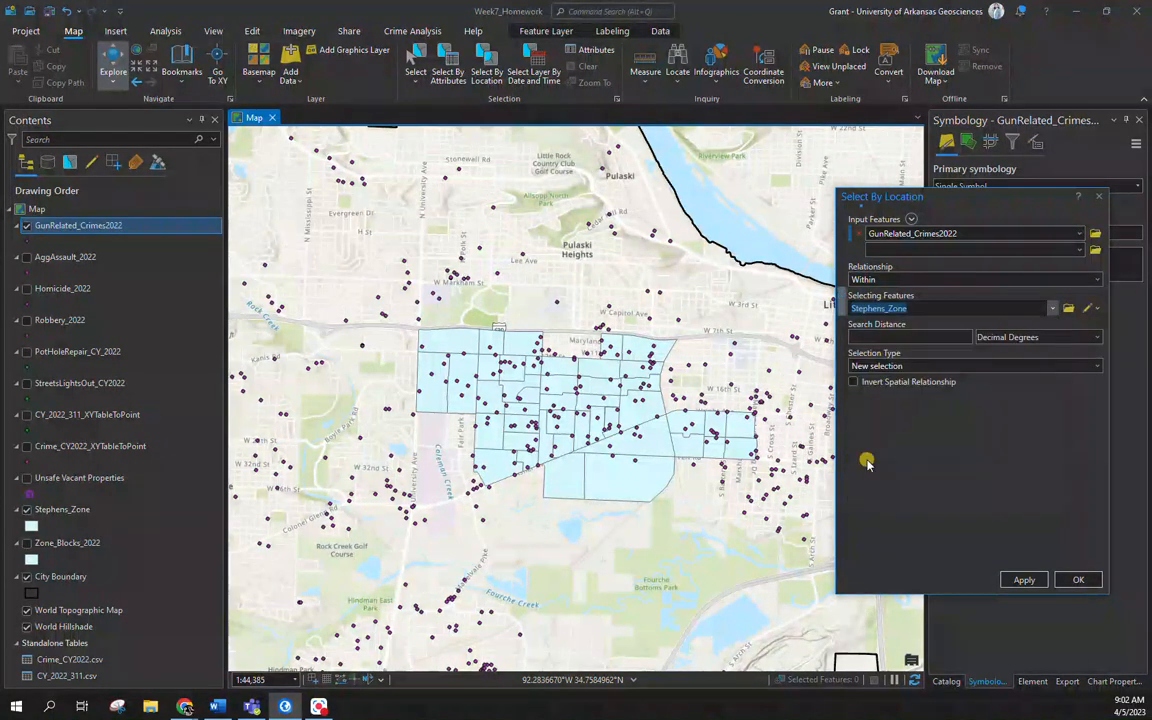
{"action": "left_click", "coordinate": [1022, 582]}
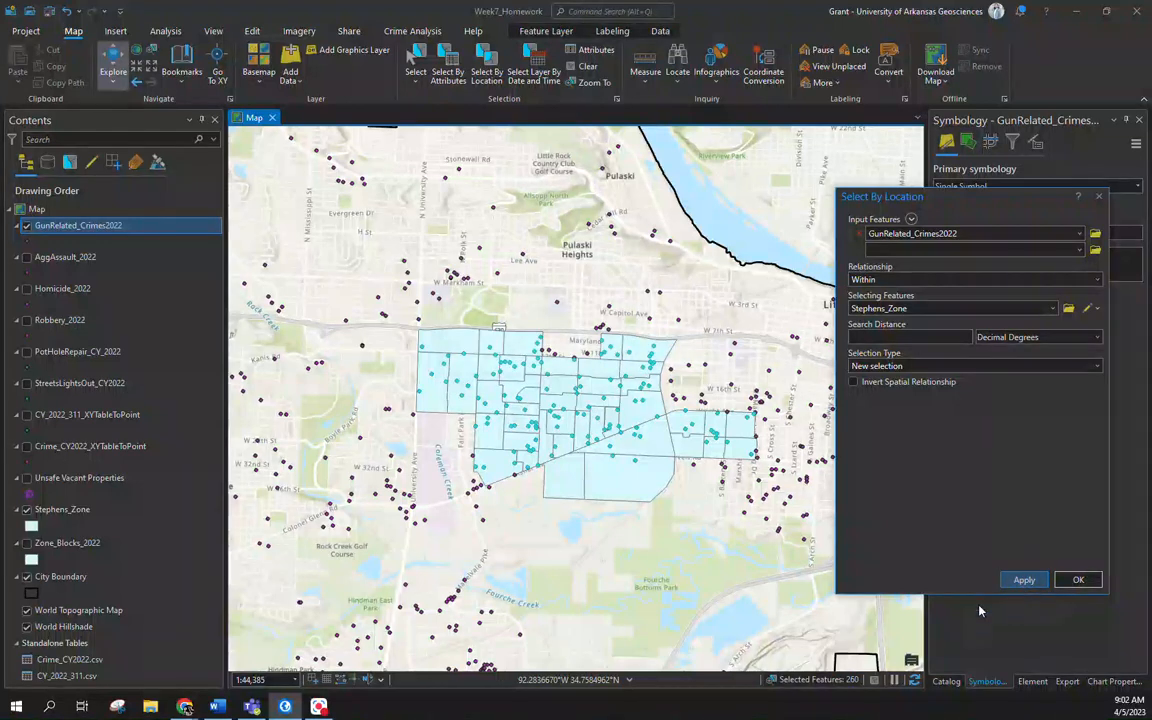
{"action": "right_click", "coordinate": [50, 233]}
{"action": "left_click", "coordinate": [67, 232]}
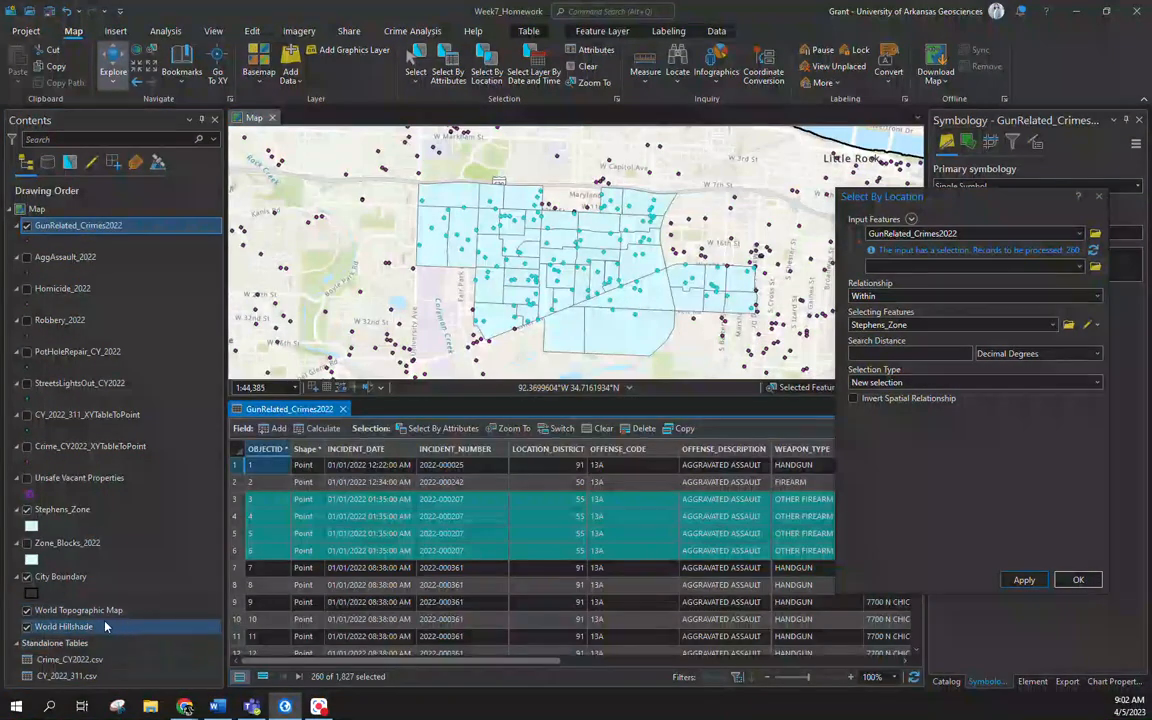
Switch to Calculator and work out the zone's percentage of gun-related crimes as 260 ÷ 1827 × 100
{"action": "key", "text": "super"}
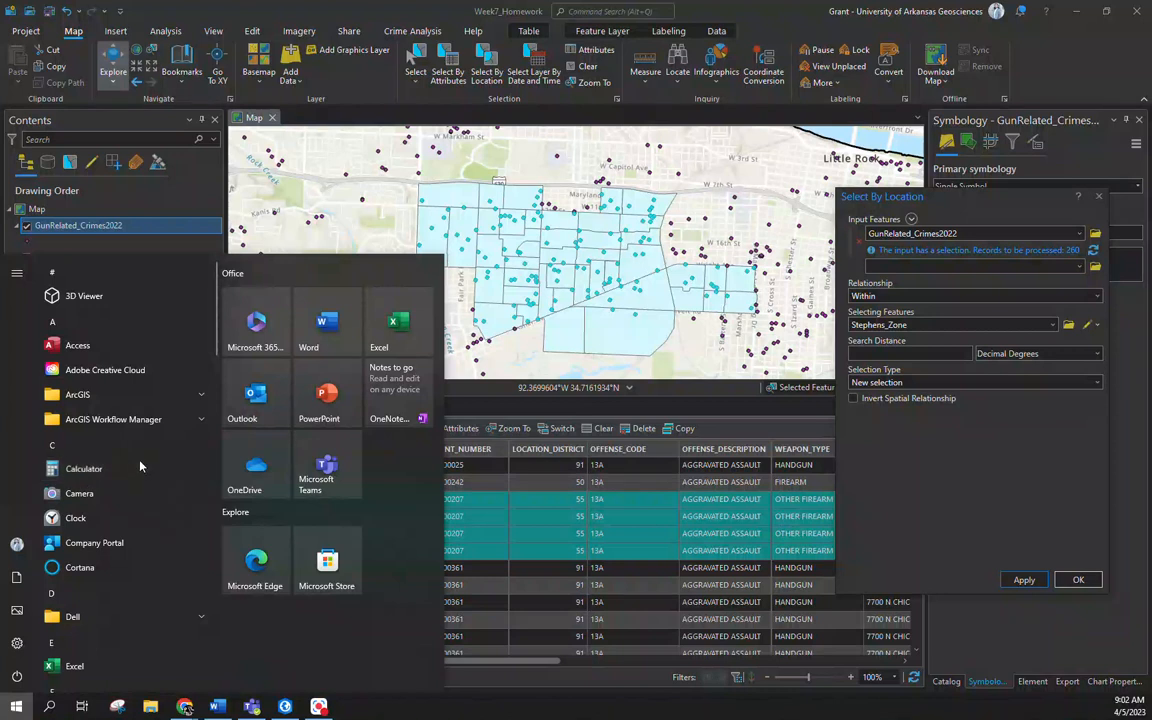
{"action": "left_click", "coordinate": [140, 466]}
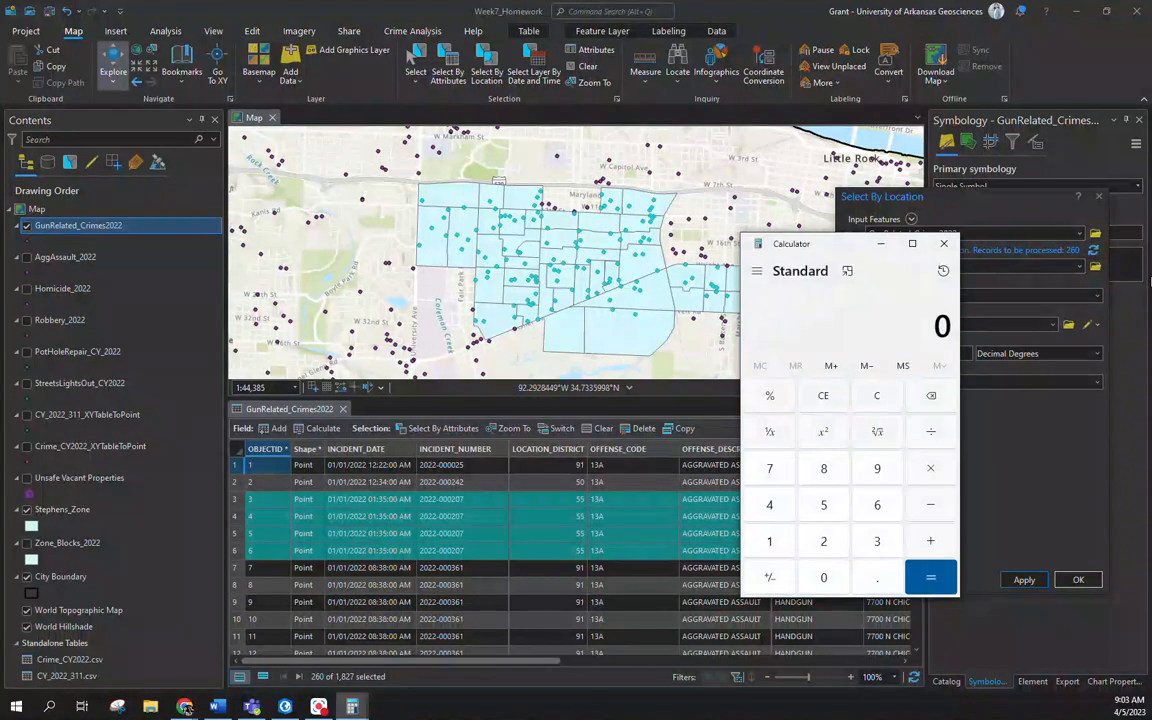
{"action": "type", "text": "260 ÷ "}
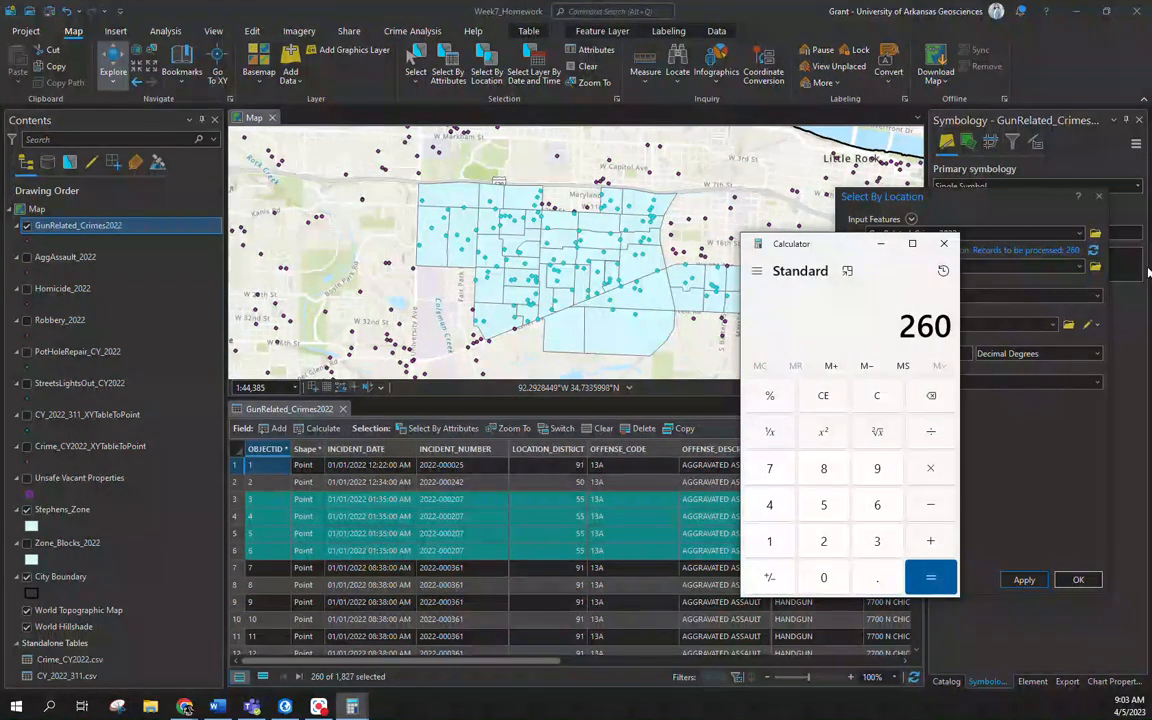
{"action": "type", "text": "1827"}
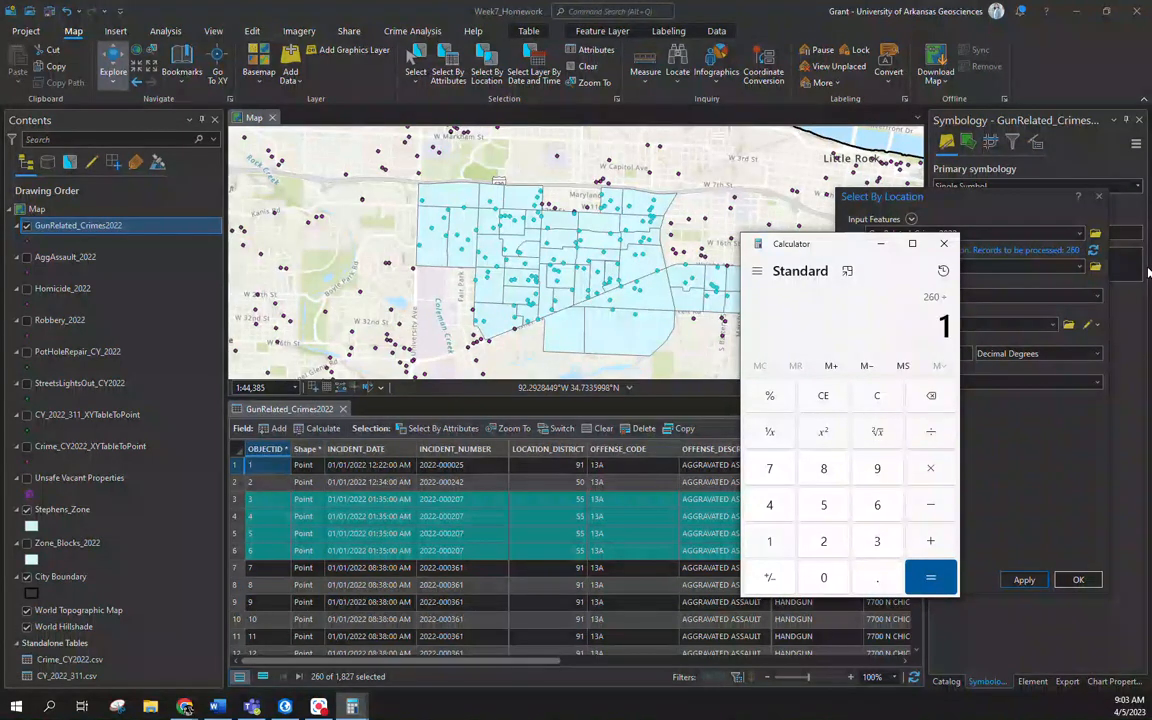
{"action": "key", "text": "Return"}
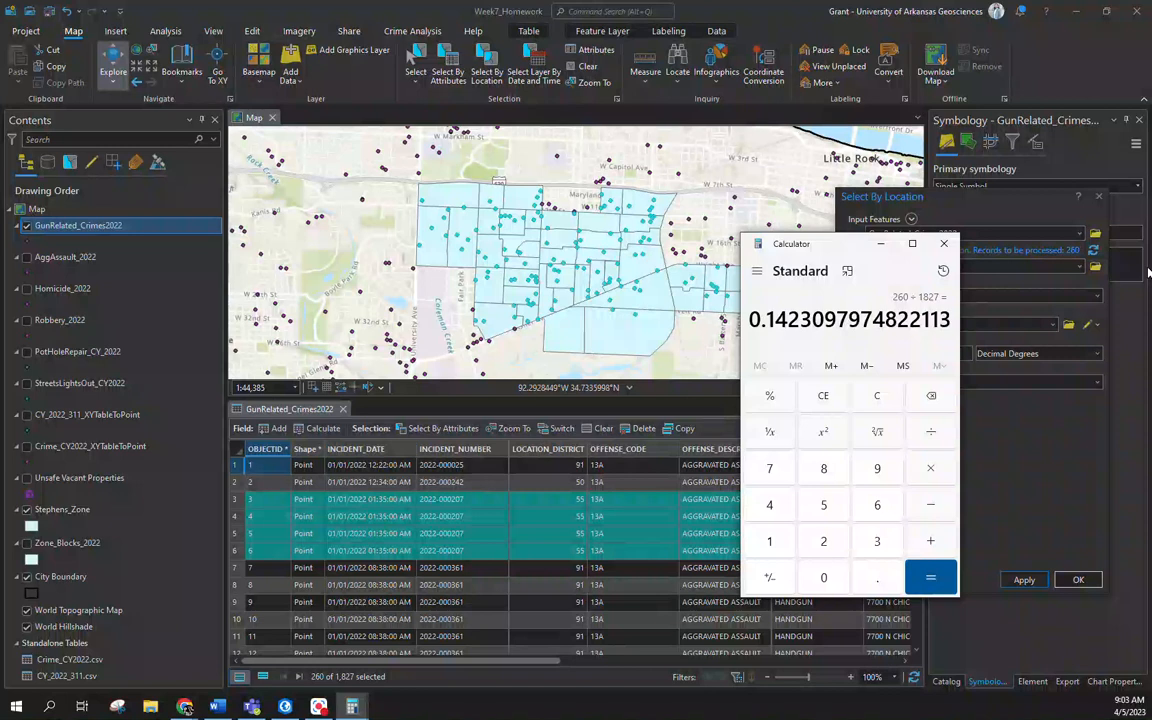
{"action": "type", "text": "*100"}
{"action": "key", "text": "Return"}
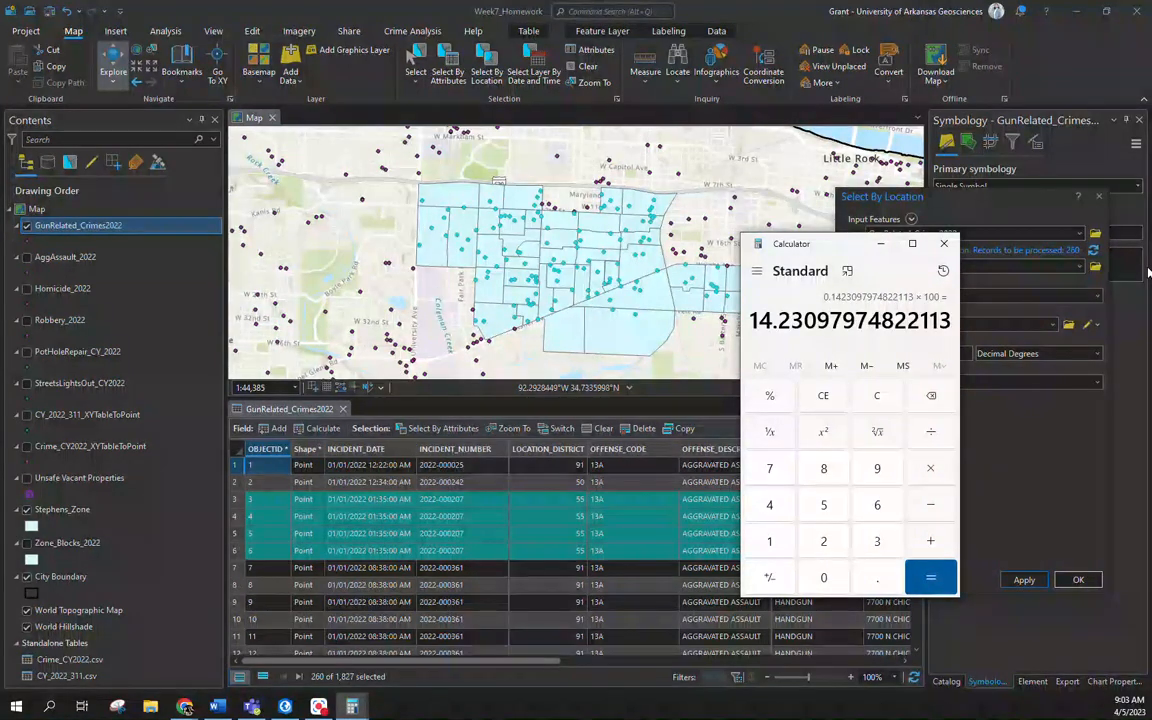